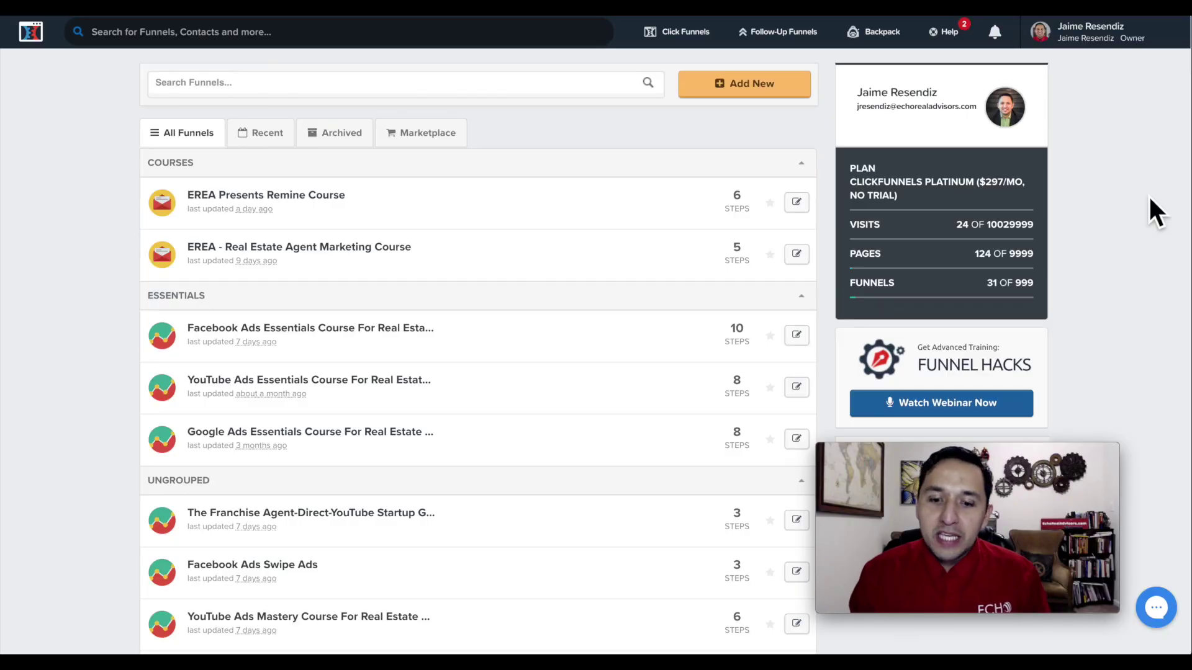
Start a new funnel with the Cookbook process and browse the funnel-type gallery.
left_click(725, 93)
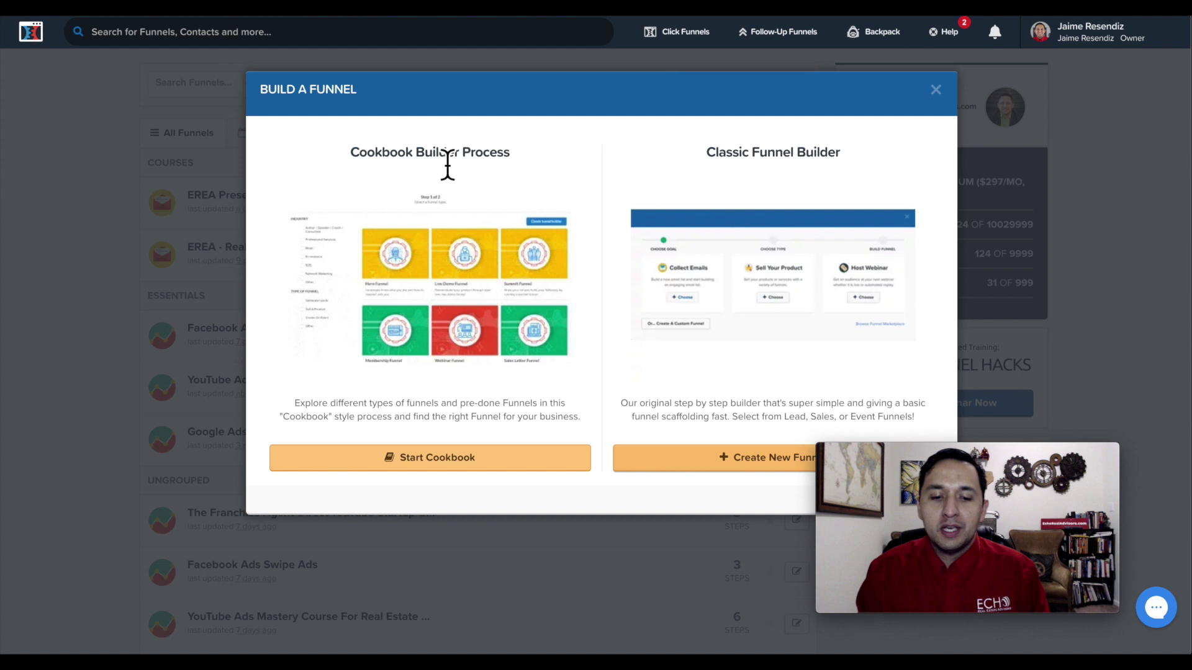
left_click(428, 461)
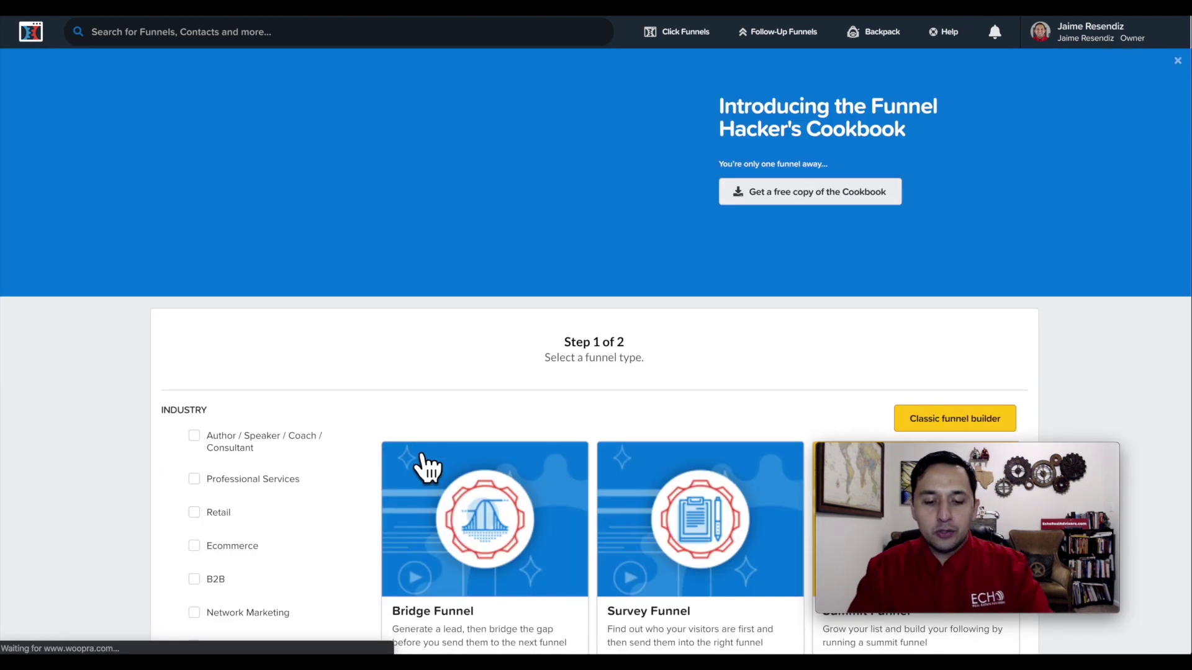
scroll(426, 463, "down", 1)
scroll(425, 463, "down", 3)
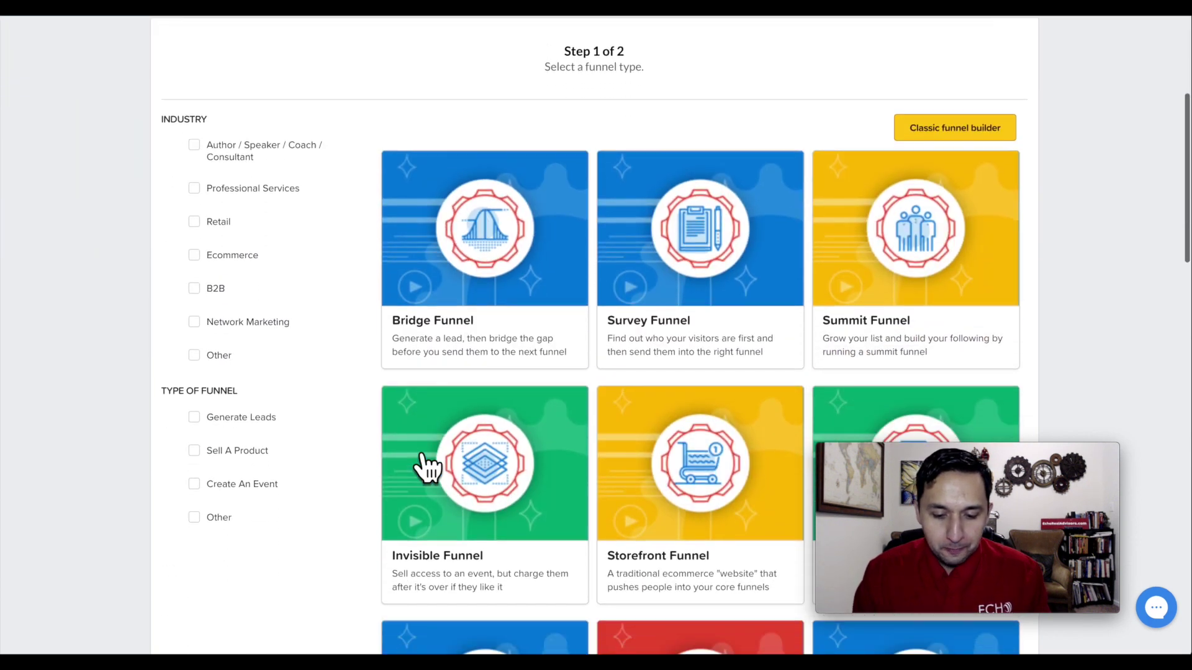
scroll(426, 463, "down", 1)
scroll(426, 462, "down", 1)
scroll(426, 463, "down", 1)
scroll(428, 462, "down", 2)
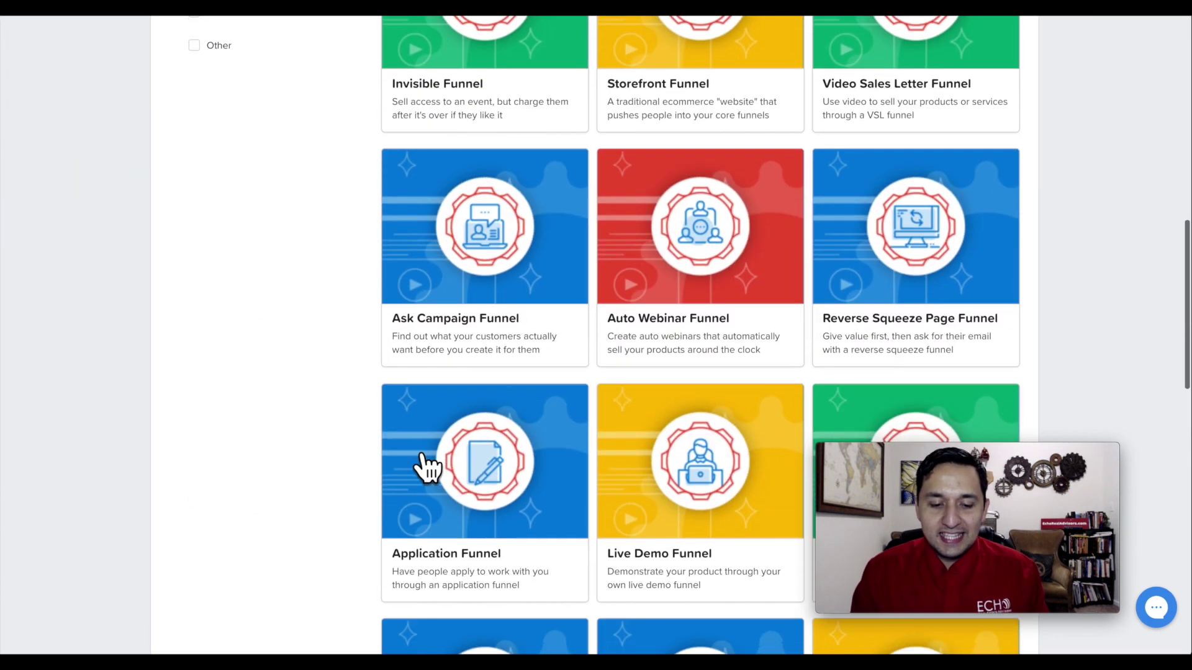
scroll(427, 462, "up", 4)
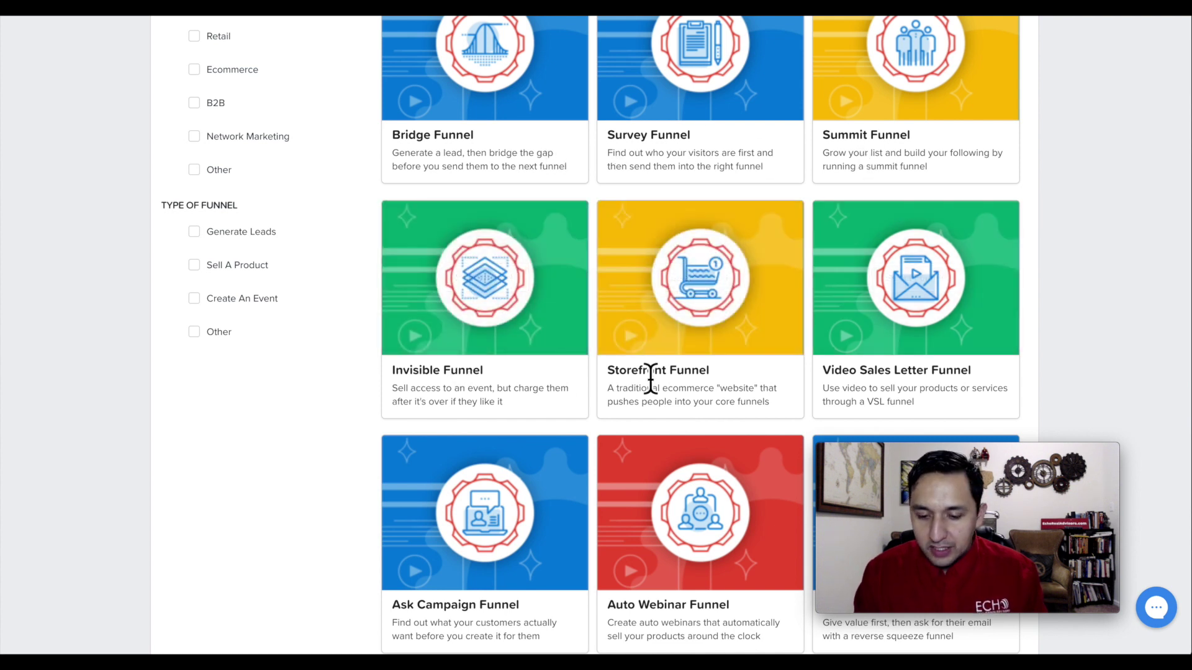
scroll(649, 378, "down", 3)
scroll(648, 377, "down", 2)
scroll(649, 372, "down", 2)
scroll(650, 373, "down", 1)
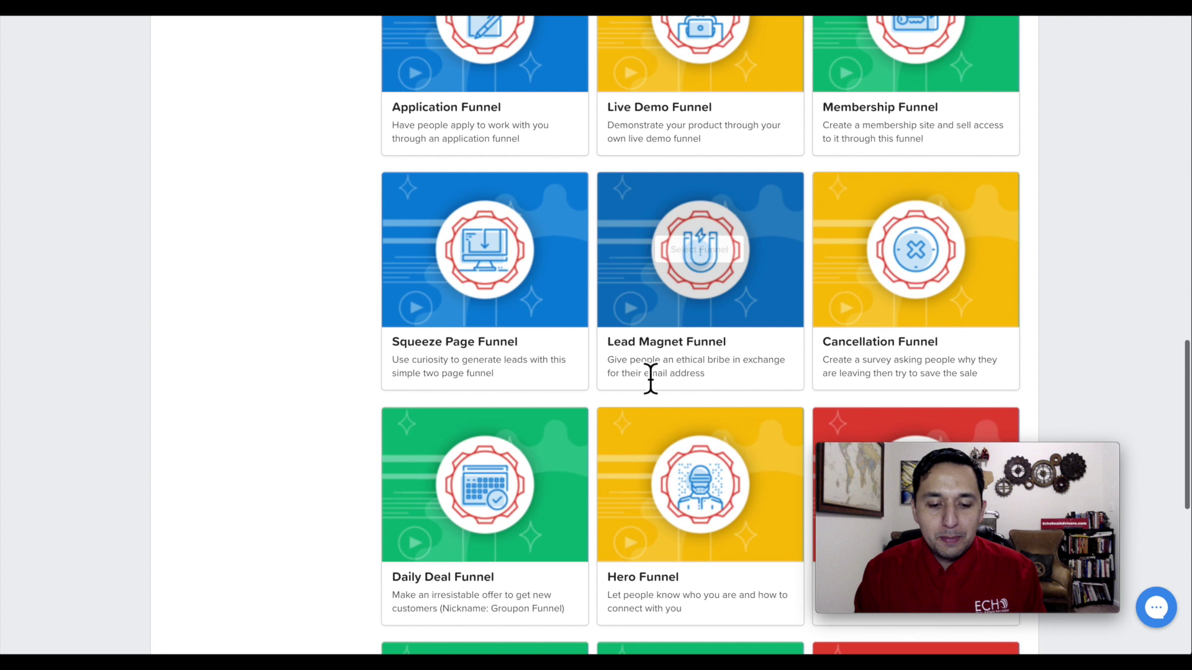
scroll(650, 371, "down", 3)
scroll(651, 365, "down", 1)
scroll(651, 365, "down", 2)
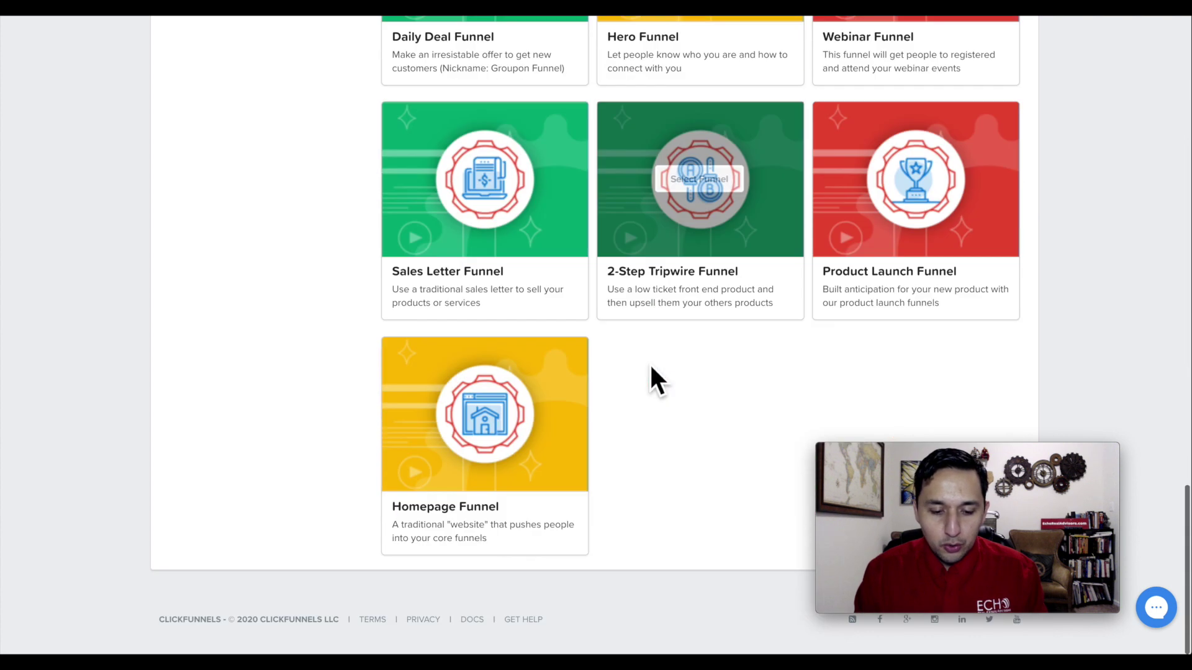
scroll(652, 367, "up", 2)
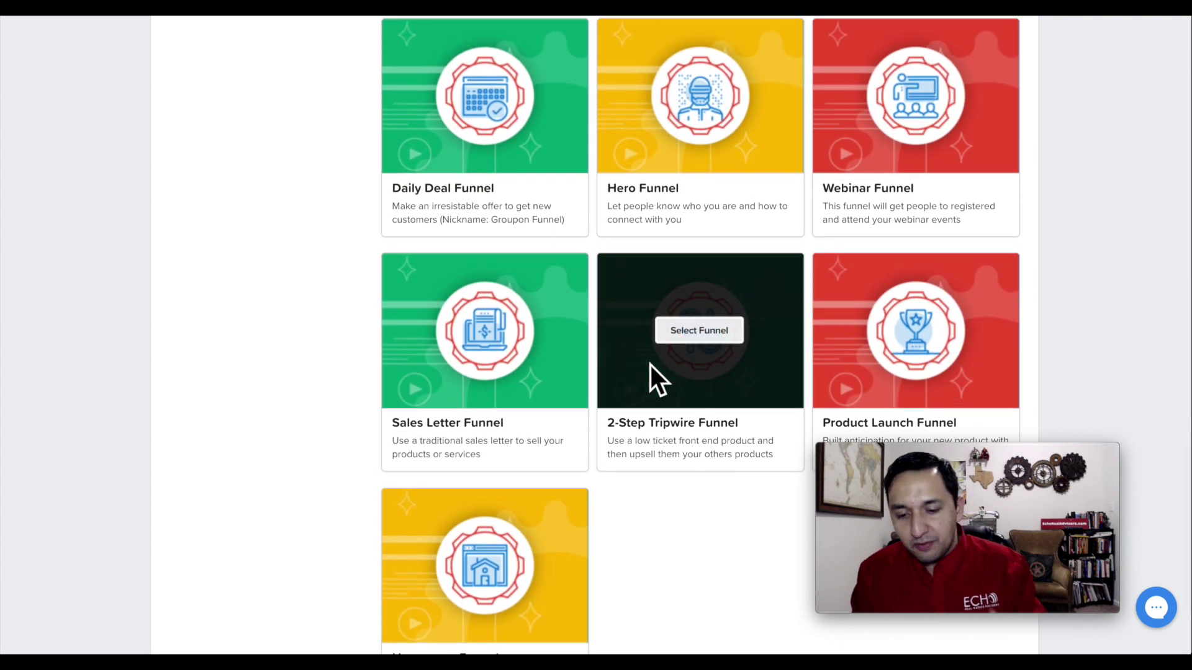
scroll(652, 365, "down", 1)
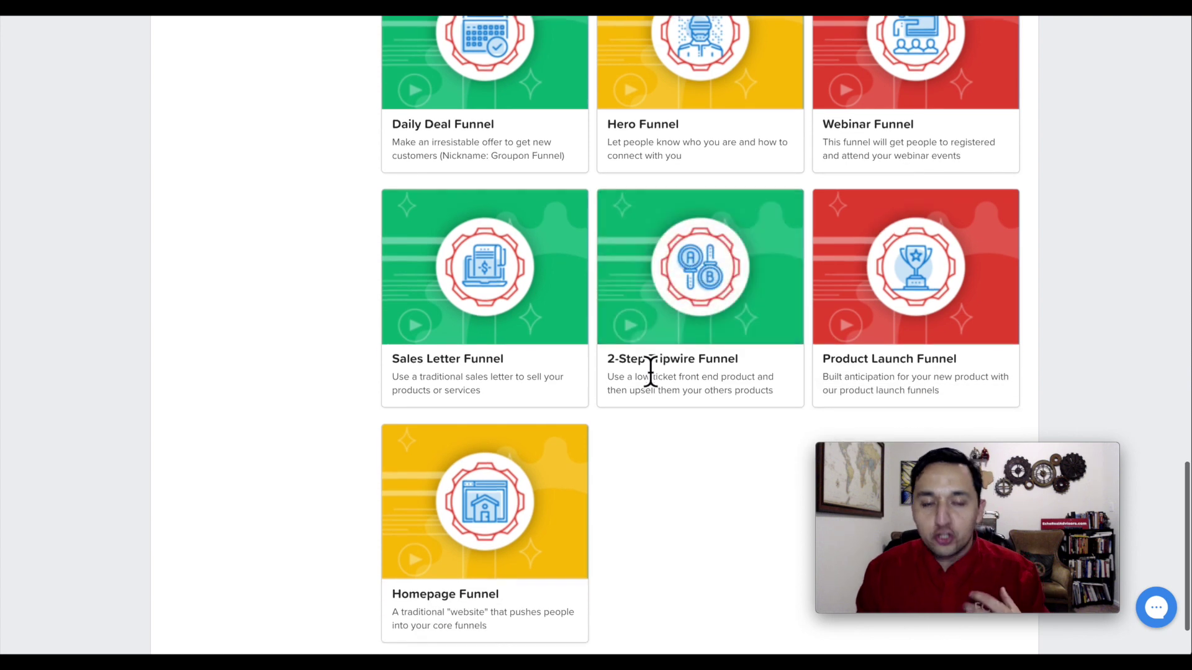
scroll(650, 365, "up", 1)
scroll(651, 365, "up", 5)
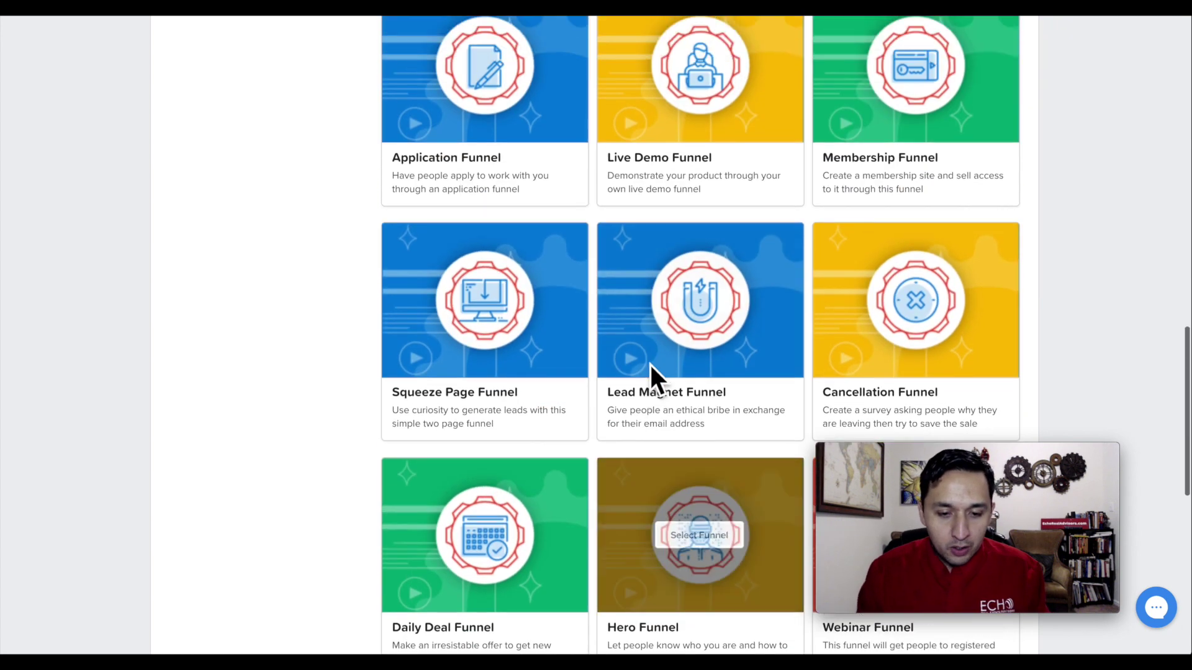
scroll(651, 366, "up", 7)
scroll(652, 366, "up", 4)
scroll(651, 365, "down", 3)
scroll(651, 365, "down", 1)
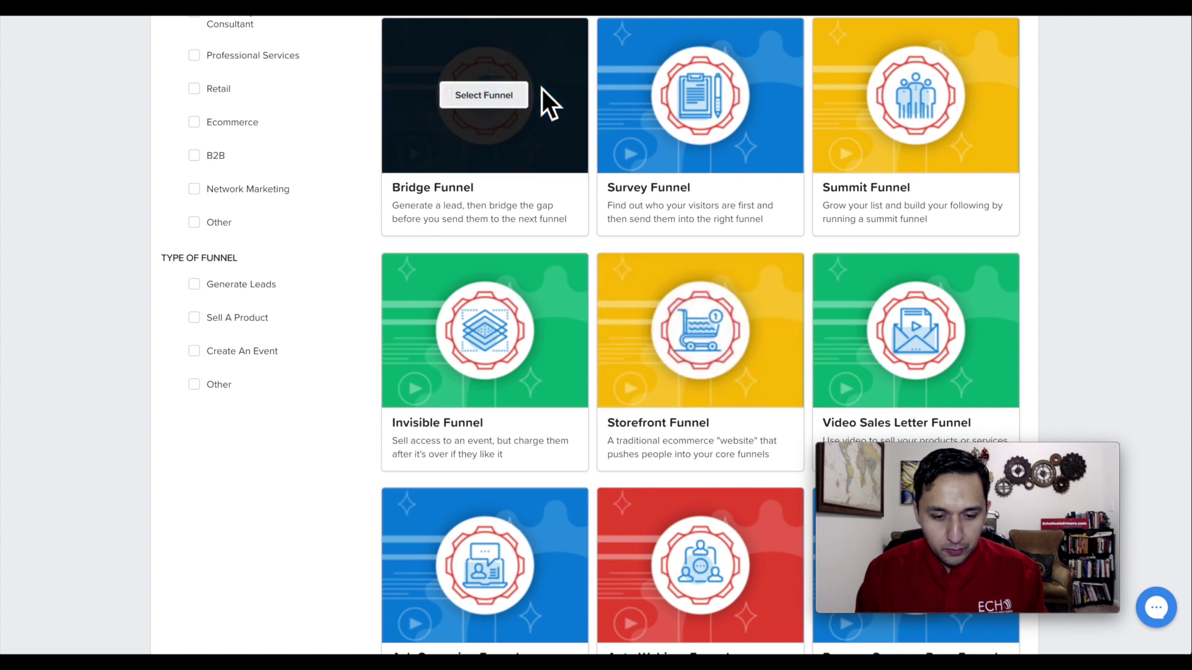
Select the Bridge Funnel card to view its directions and template grid.
left_click(483, 93)
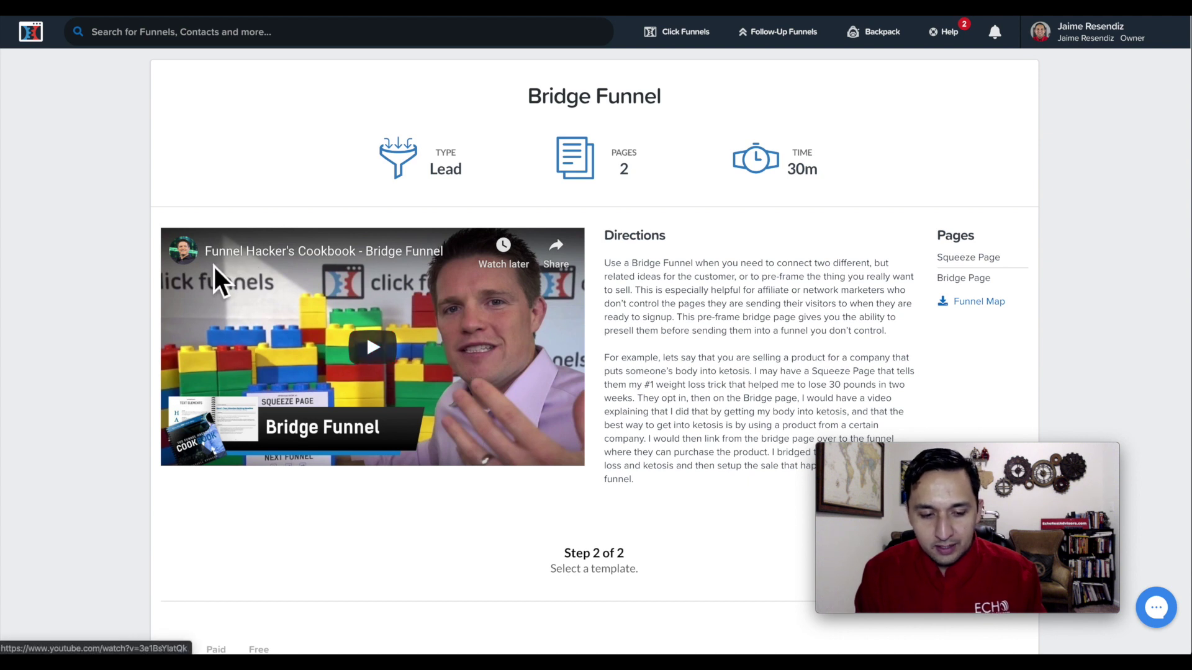
scroll(831, 374, "down", 1)
scroll(831, 374, "down", 3)
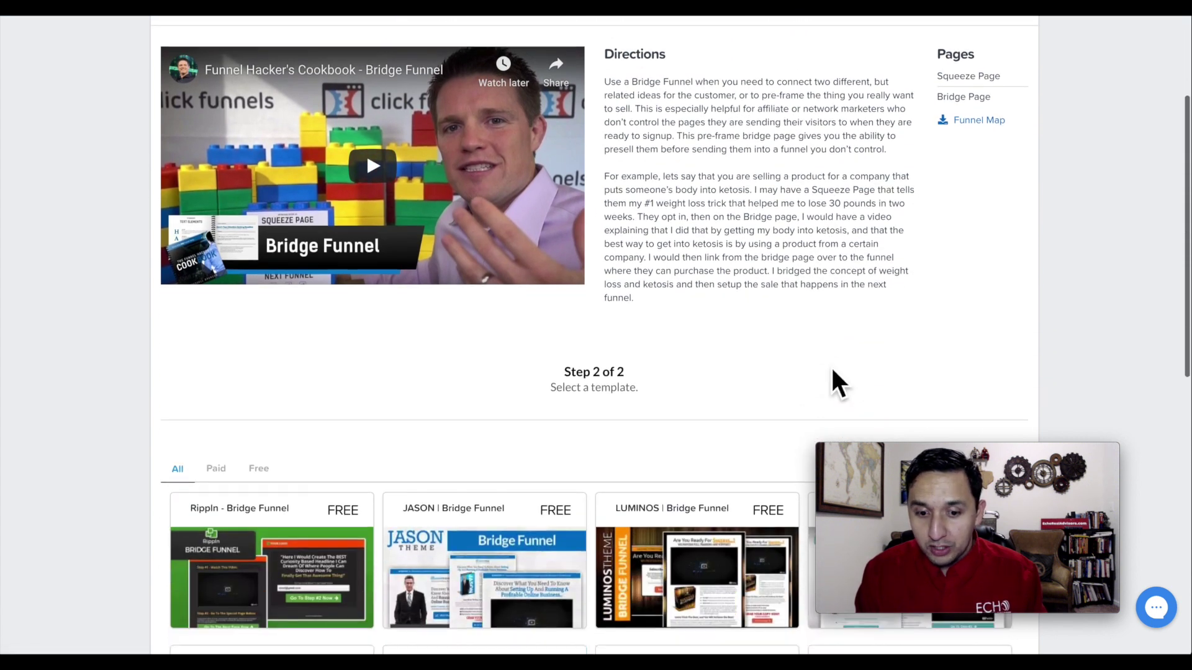
scroll(830, 377, "down", 5)
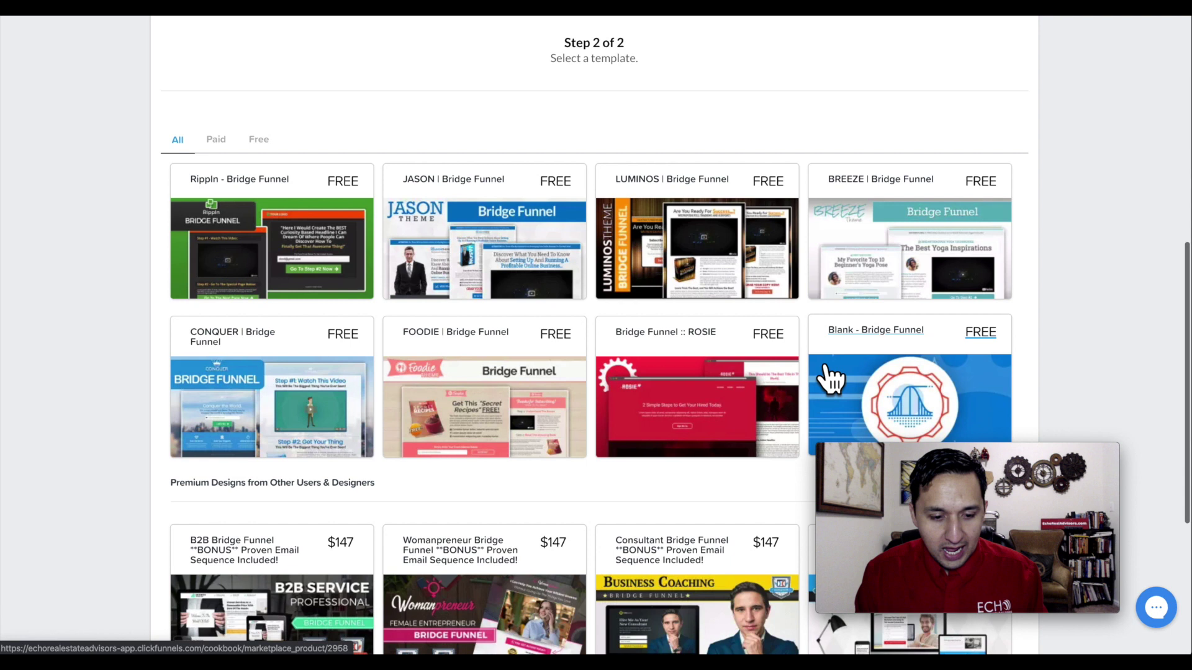
scroll(829, 377, "down", 3)
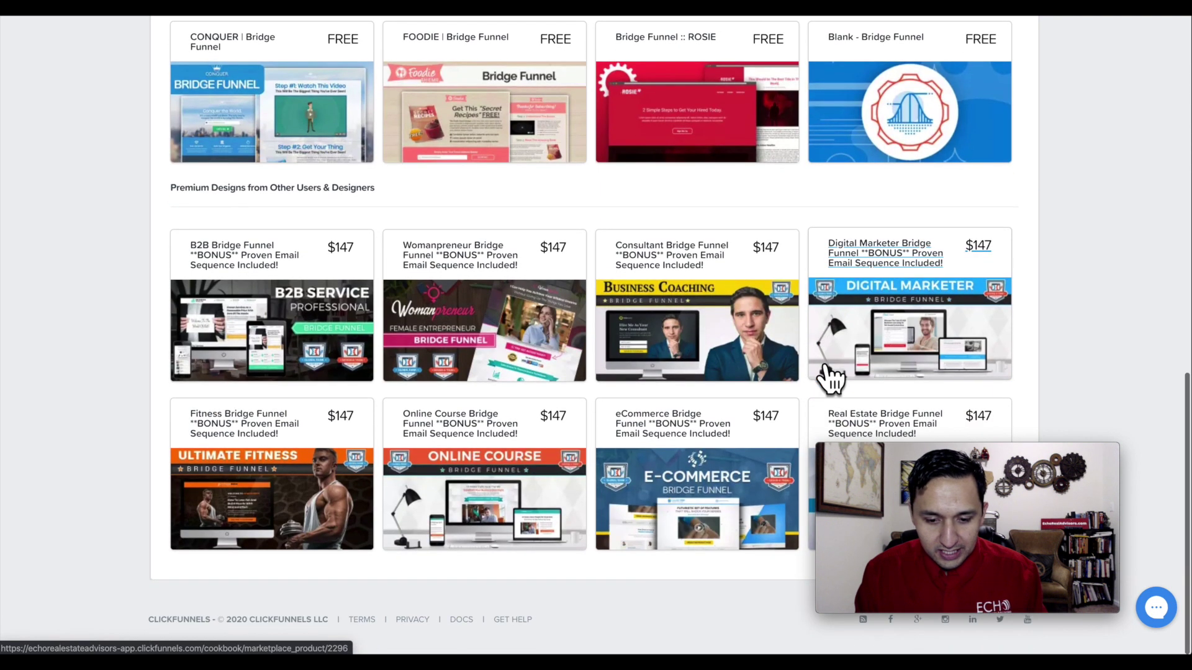
scroll(830, 377, "up", 2)
scroll(830, 377, "up", 1)
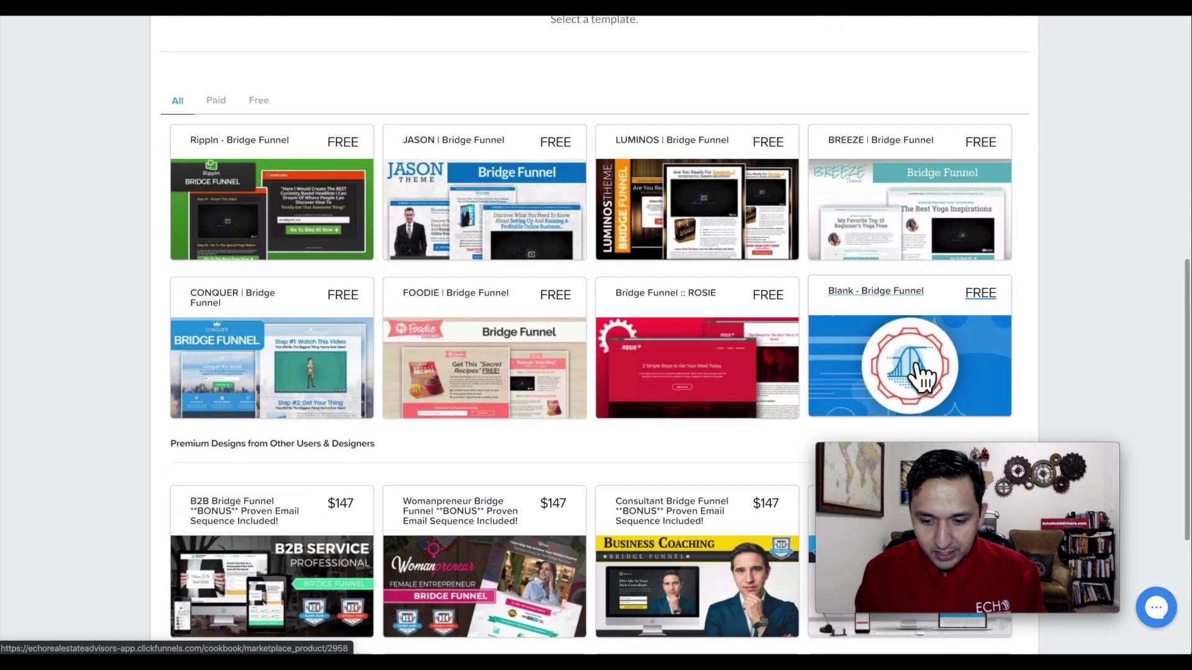
Create the funnel from the Blank - Bridge Funnel template.
left_click(935, 342)
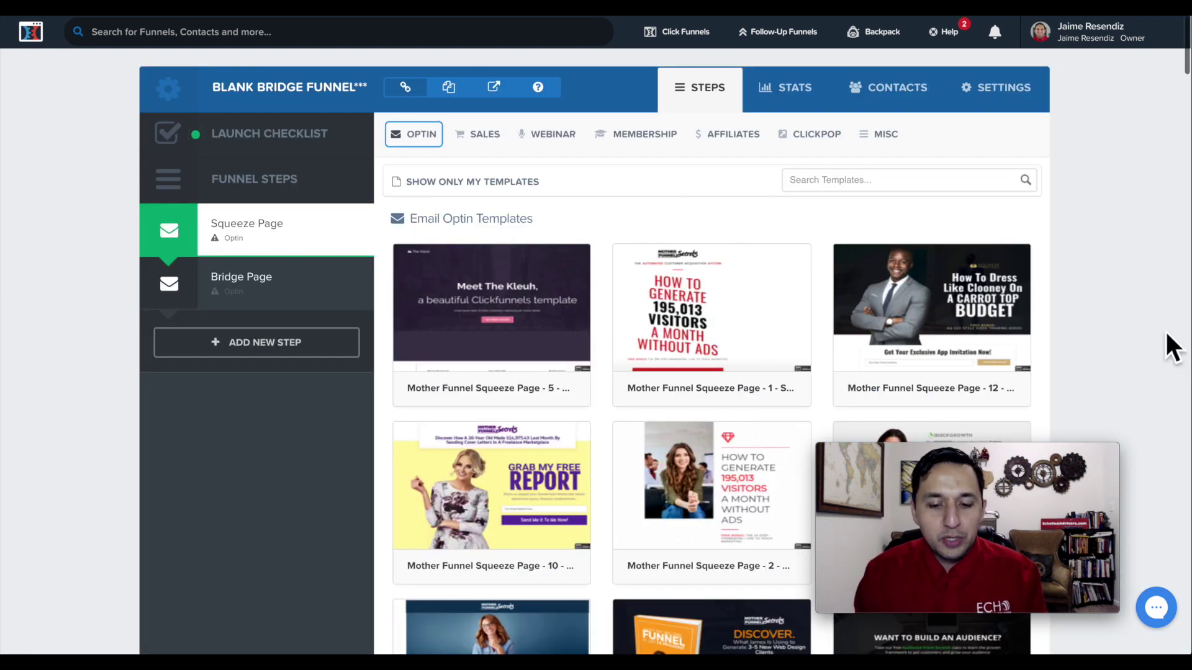
scroll(1166, 334, "down", 1)
scroll(1166, 334, "down", 3)
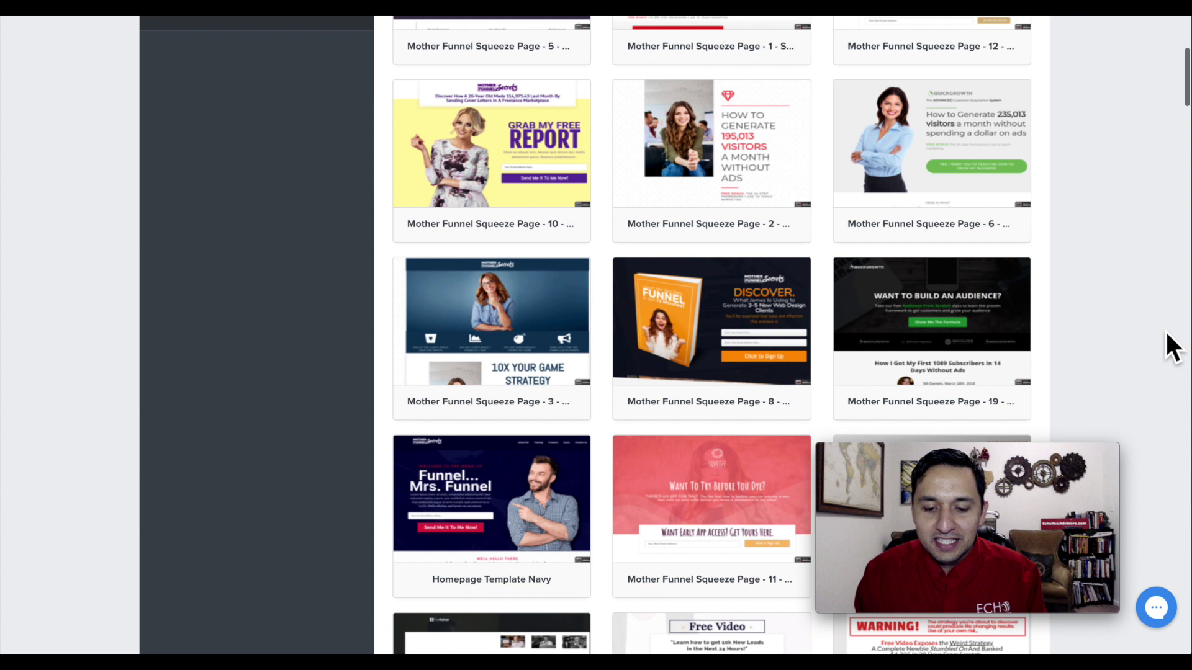
scroll(1166, 333, "down", 2)
scroll(1166, 334, "down", 4)
scroll(1166, 334, "down", 1)
scroll(1166, 333, "down", 1)
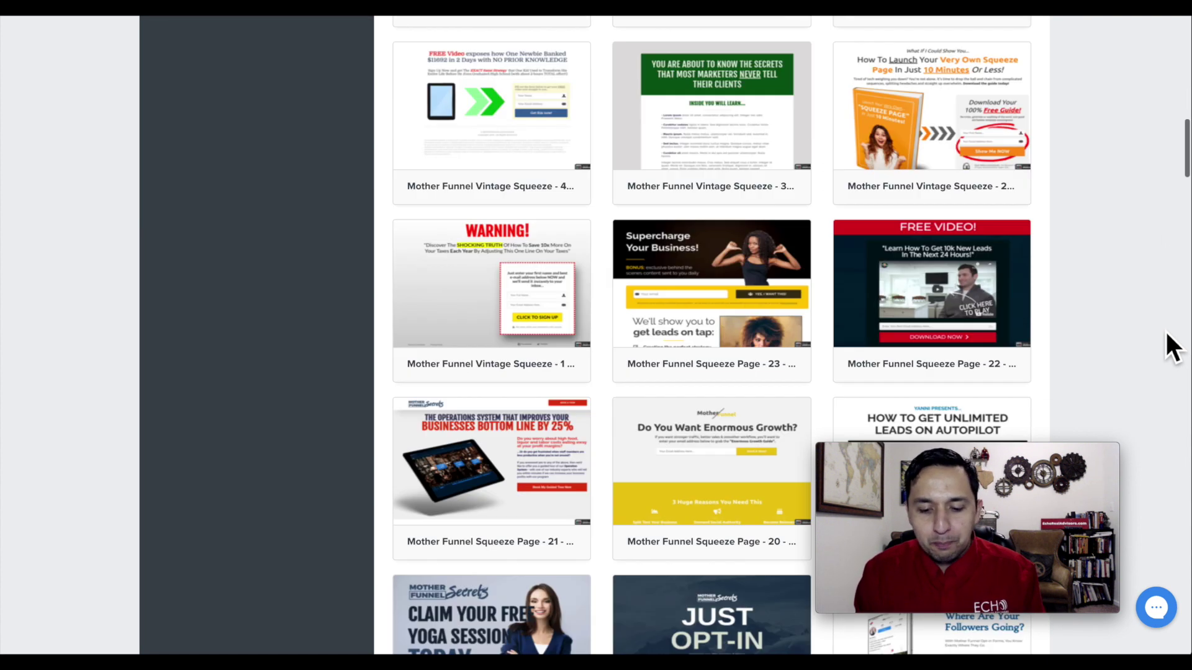
scroll(1166, 334, "down", 3)
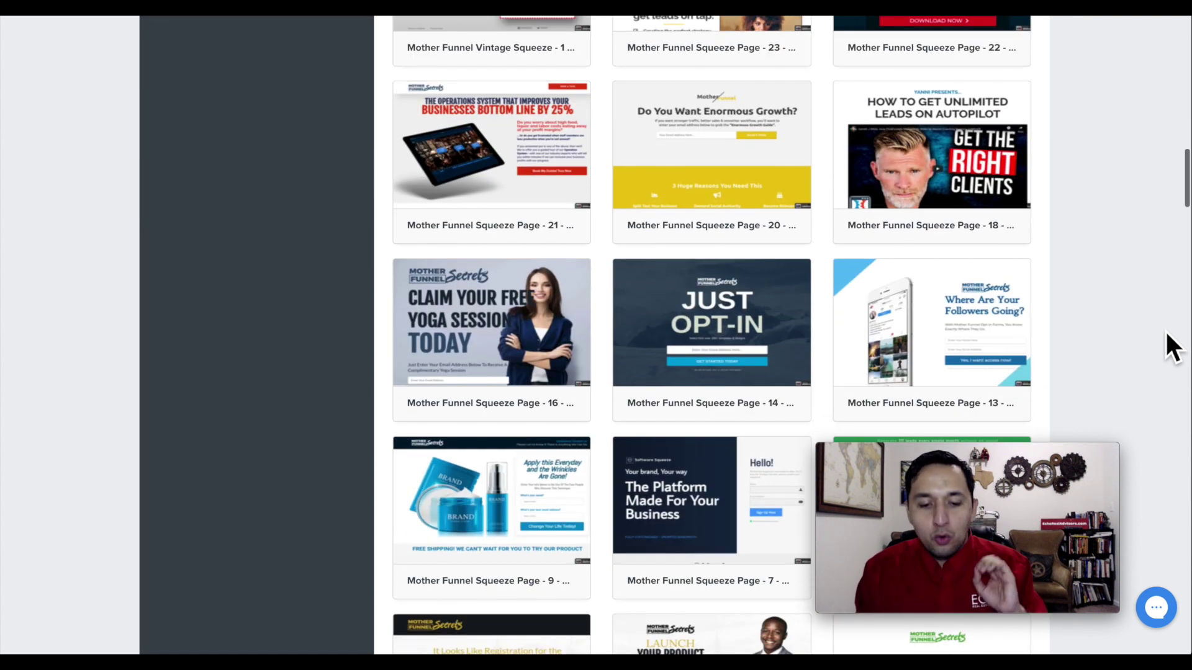
scroll(1165, 329, "down", 3)
scroll(1165, 330, "down", 2)
scroll(1165, 330, "down", 2)
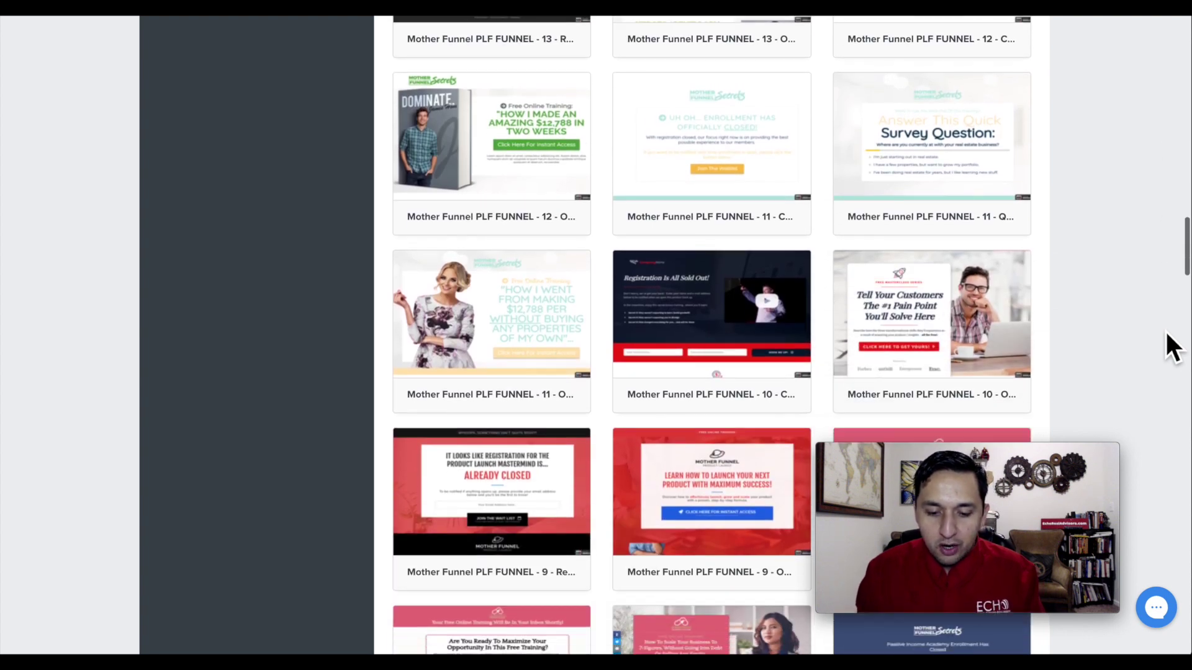
scroll(1165, 330, "down", 6)
scroll(1165, 329, "down", 1)
scroll(1165, 329, "down", 1)
scroll(1165, 330, "up", 3)
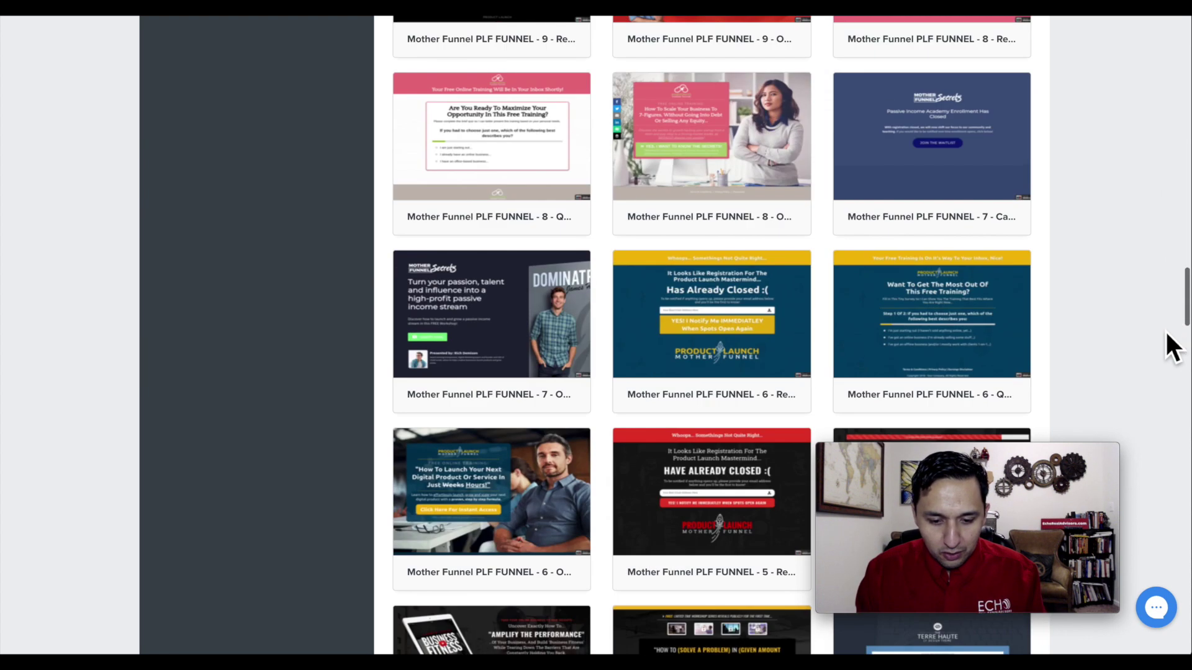
scroll(1164, 330, "down", 2)
scroll(1164, 329, "up", 15)
scroll(1165, 330, "up", 10)
scroll(1166, 332, "down", 2)
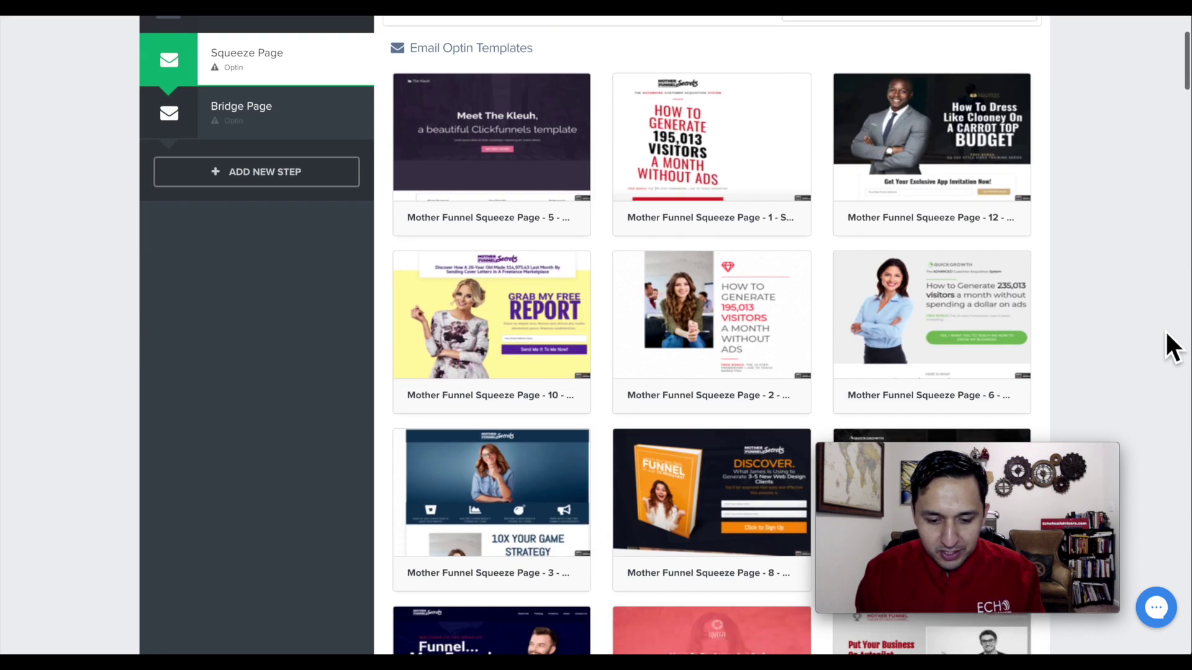
scroll(1165, 332, "down", 1)
scroll(1166, 332, "down", 2)
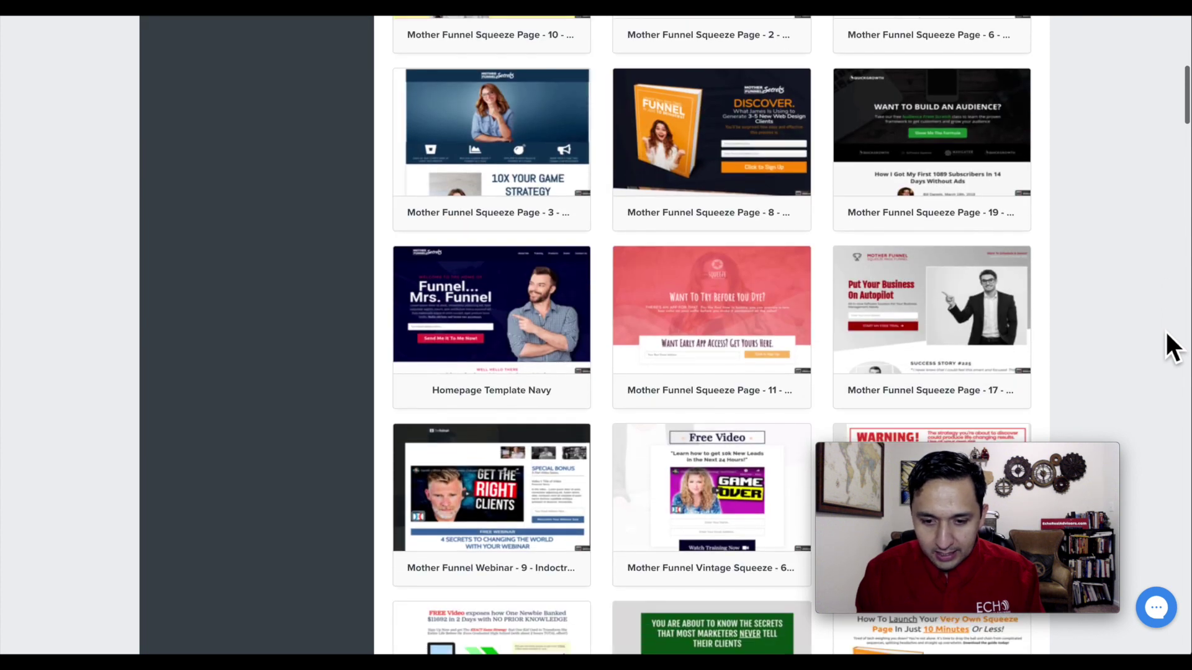
mouse_move(492, 317)
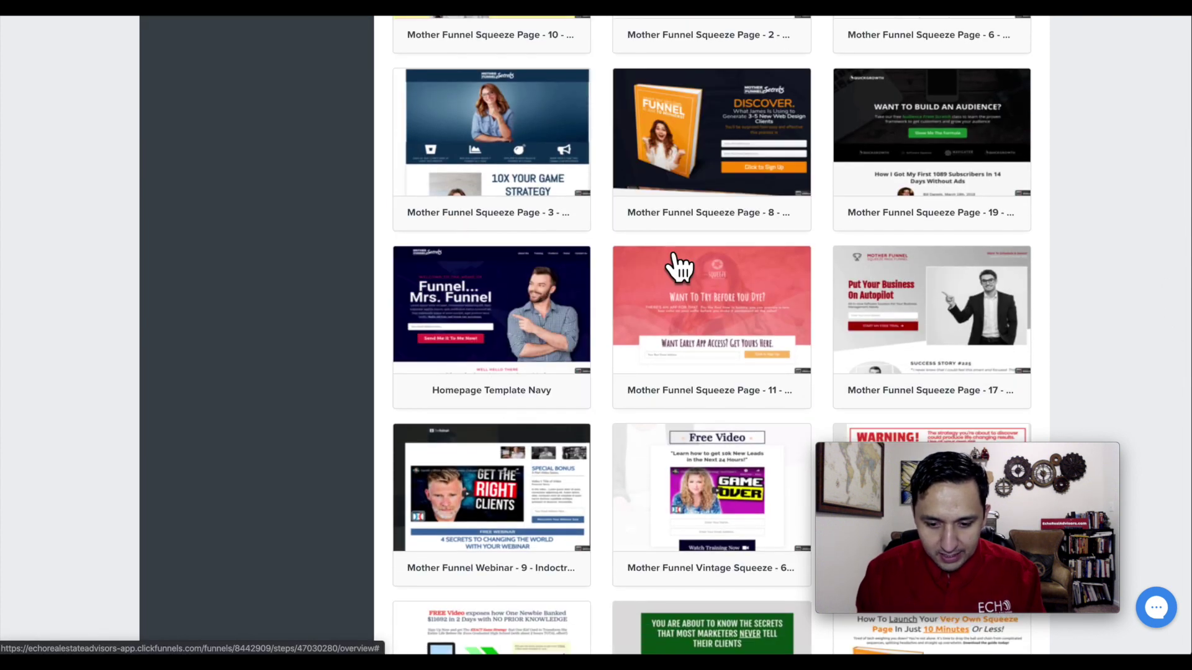
scroll(726, 272, "down", 2)
scroll(780, 279, "down", 3)
scroll(779, 280, "down", 2)
scroll(777, 283, "up", 4)
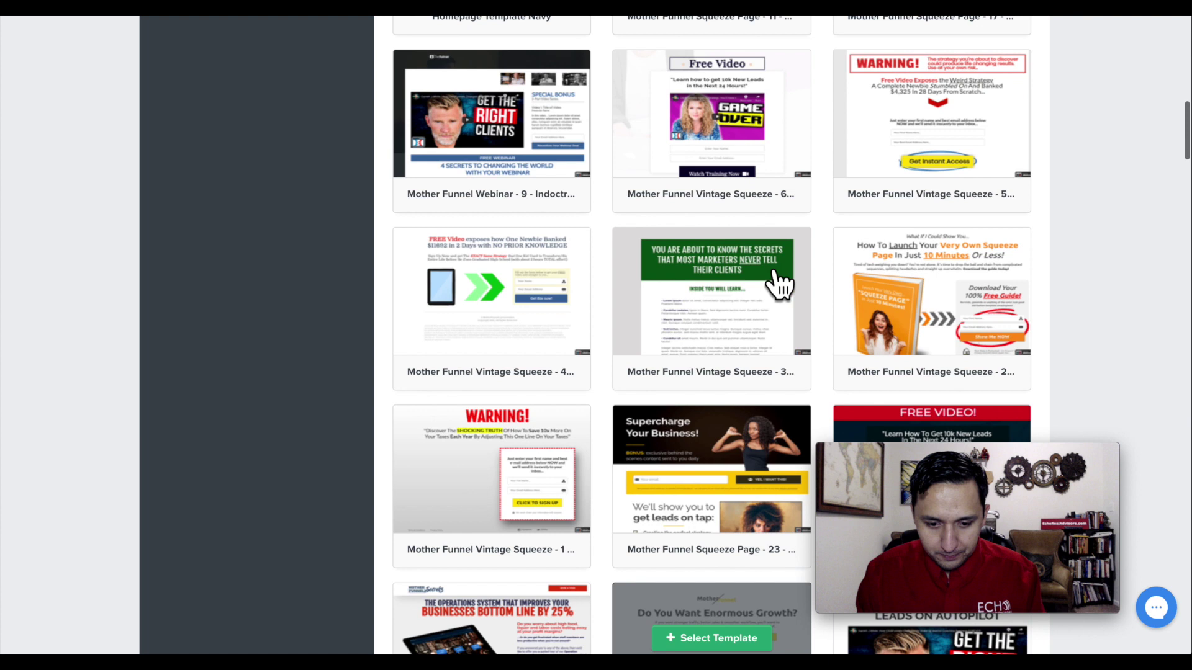
scroll(745, 287, "down", 5)
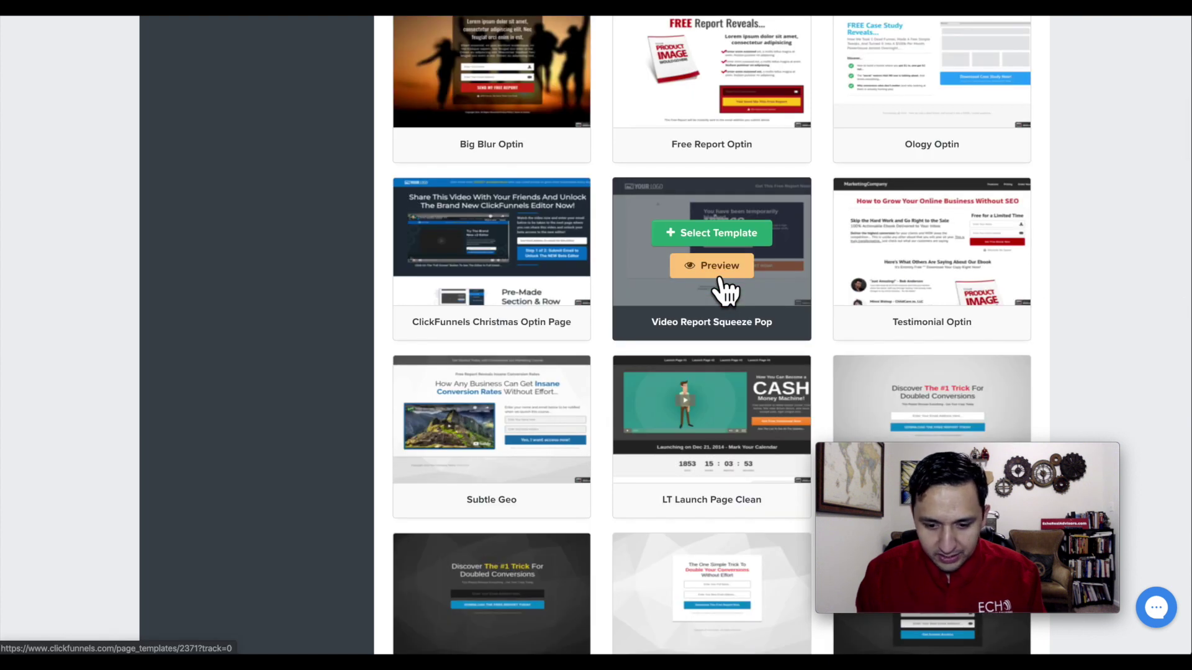
scroll(725, 288, "up", 5)
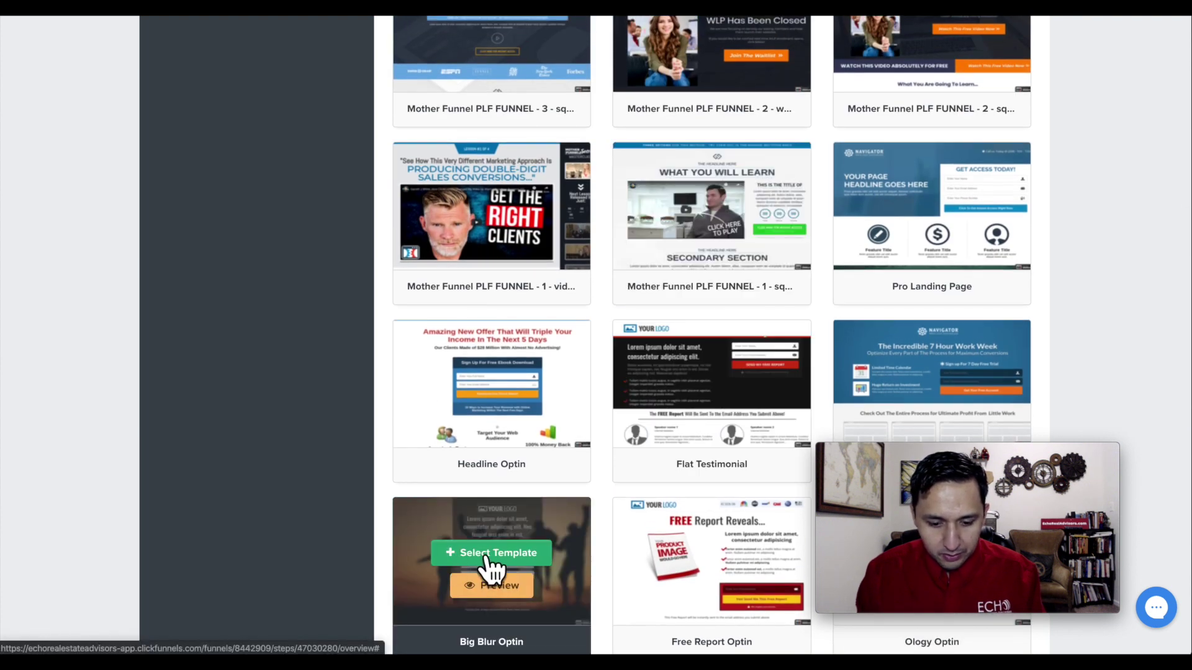
Use the Big Blur Optin design, then check the page in mobile and desktop layouts.
left_click(522, 557)
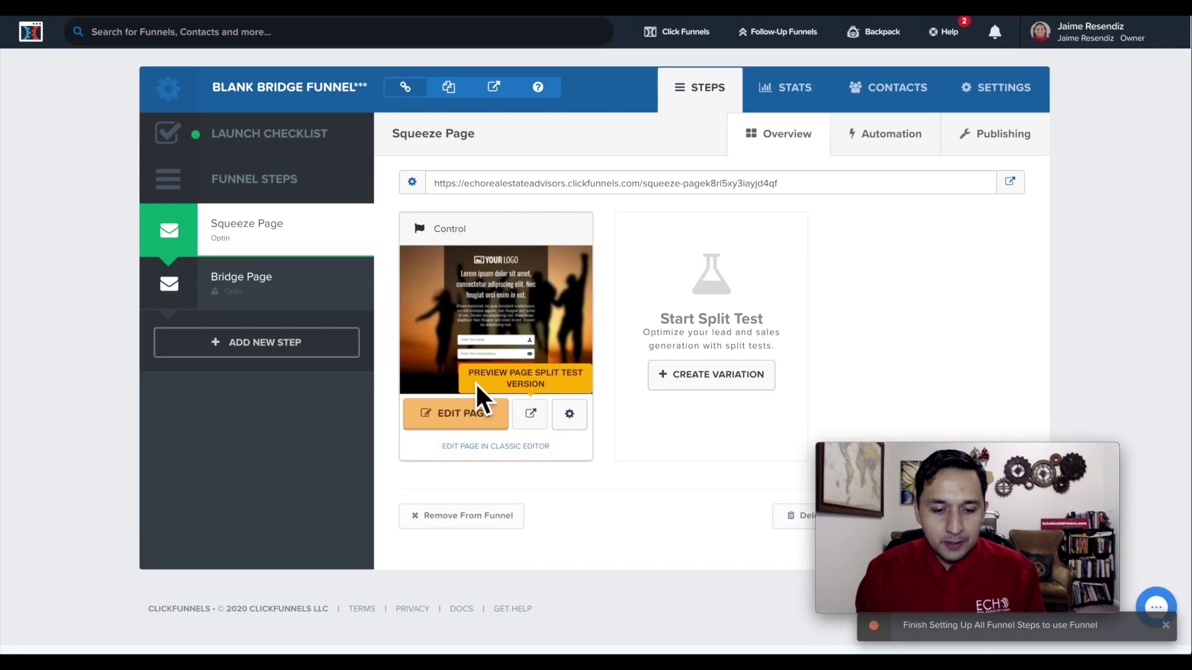
left_click(463, 426)
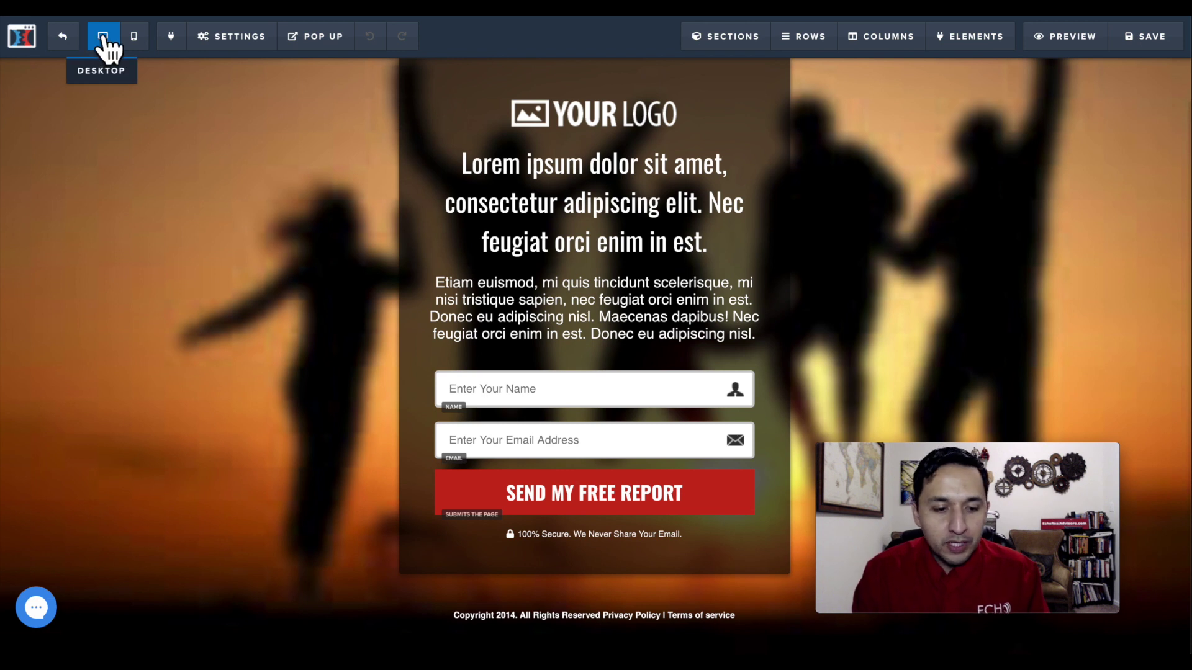
left_click(128, 39)
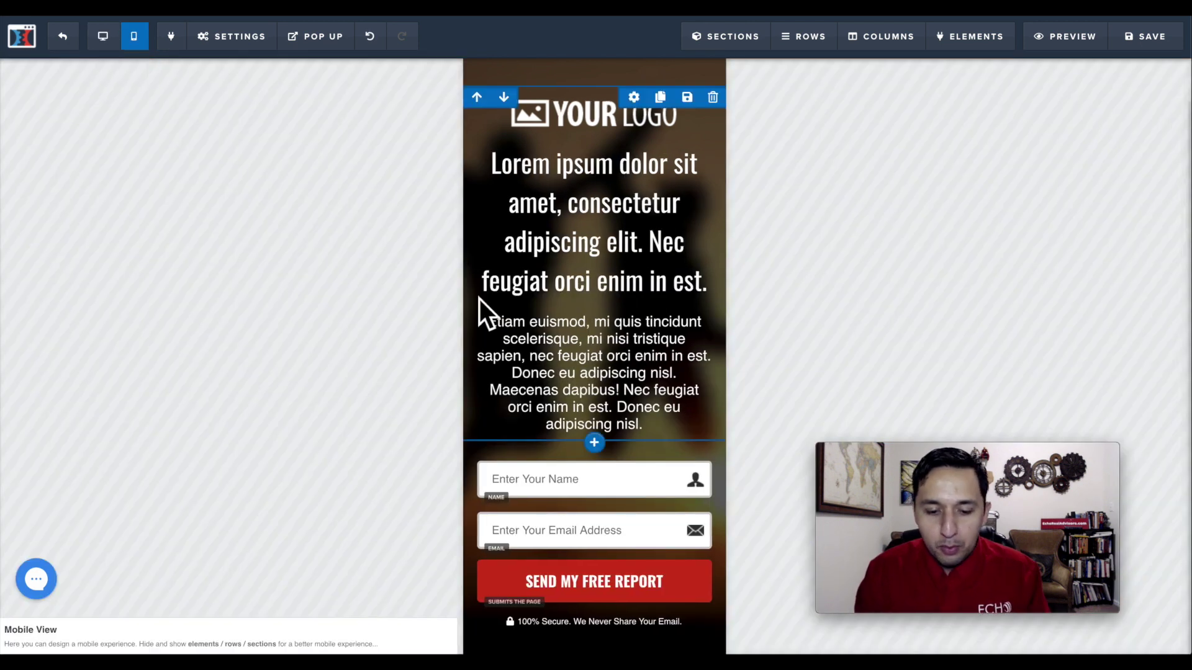
scroll(484, 260, "down", 2)
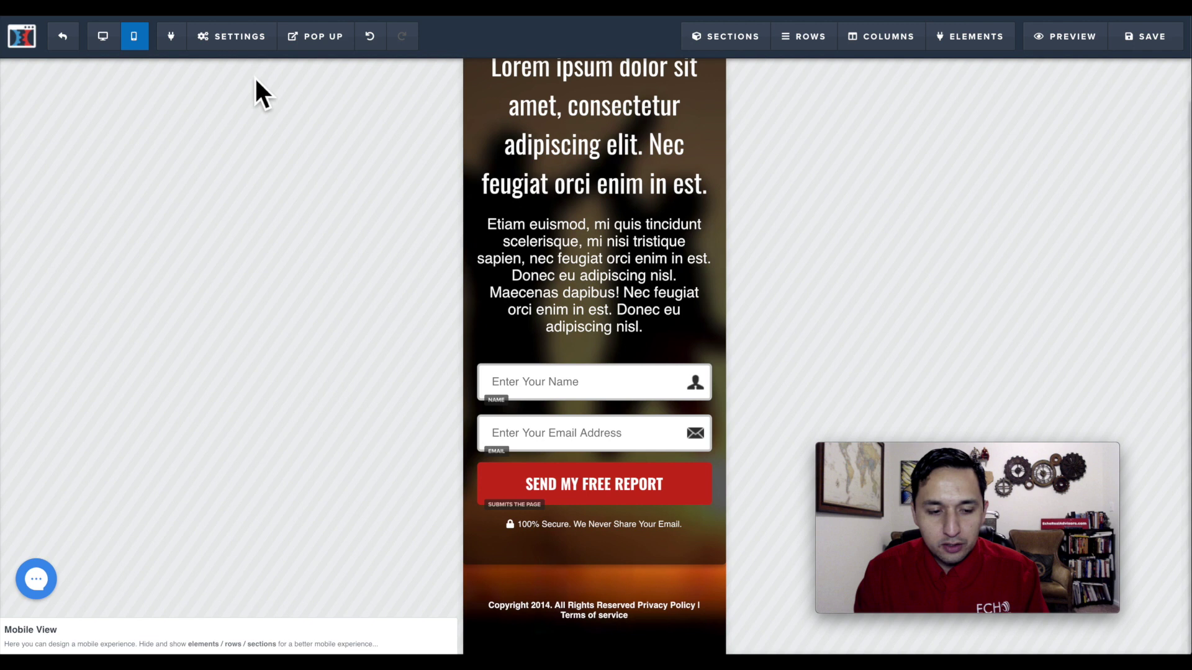
left_click(106, 41)
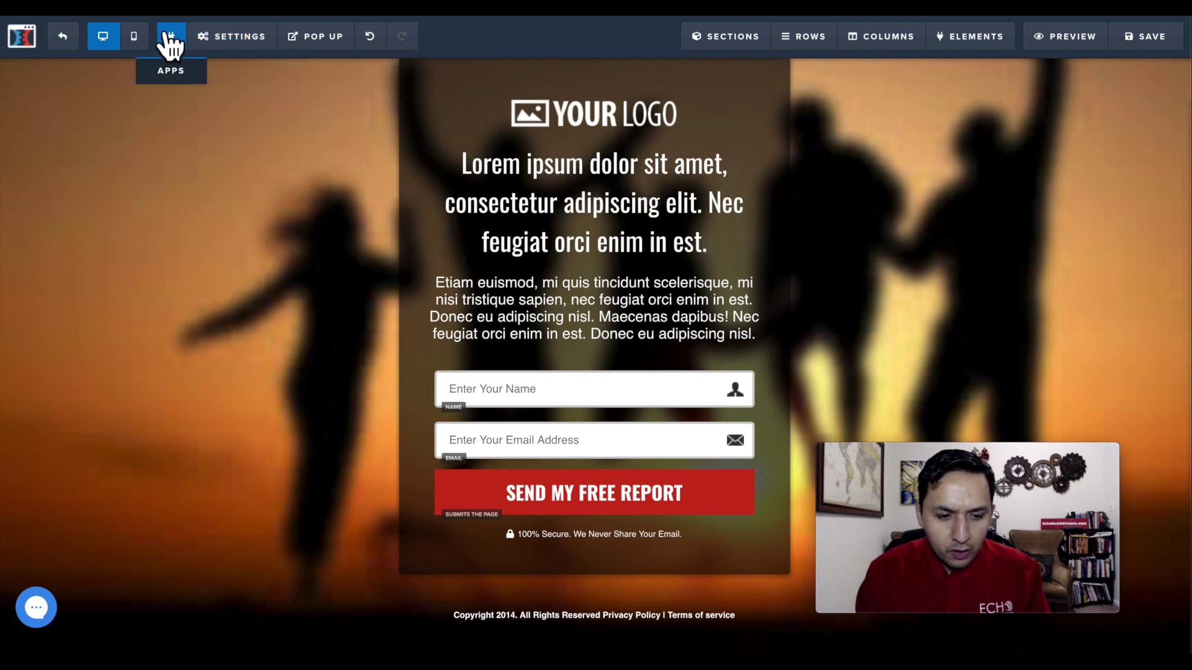
mouse_move(233, 37)
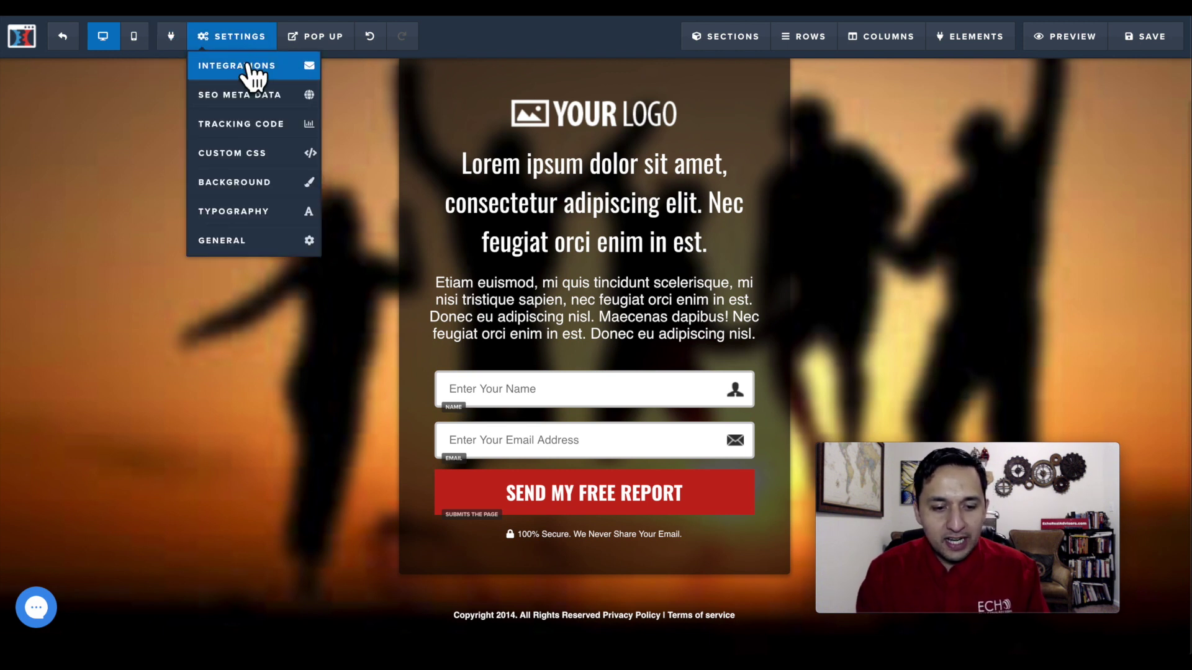
Check email integrations, then set the SEO title to 'My Funnel' without a social image.
left_click(253, 77)
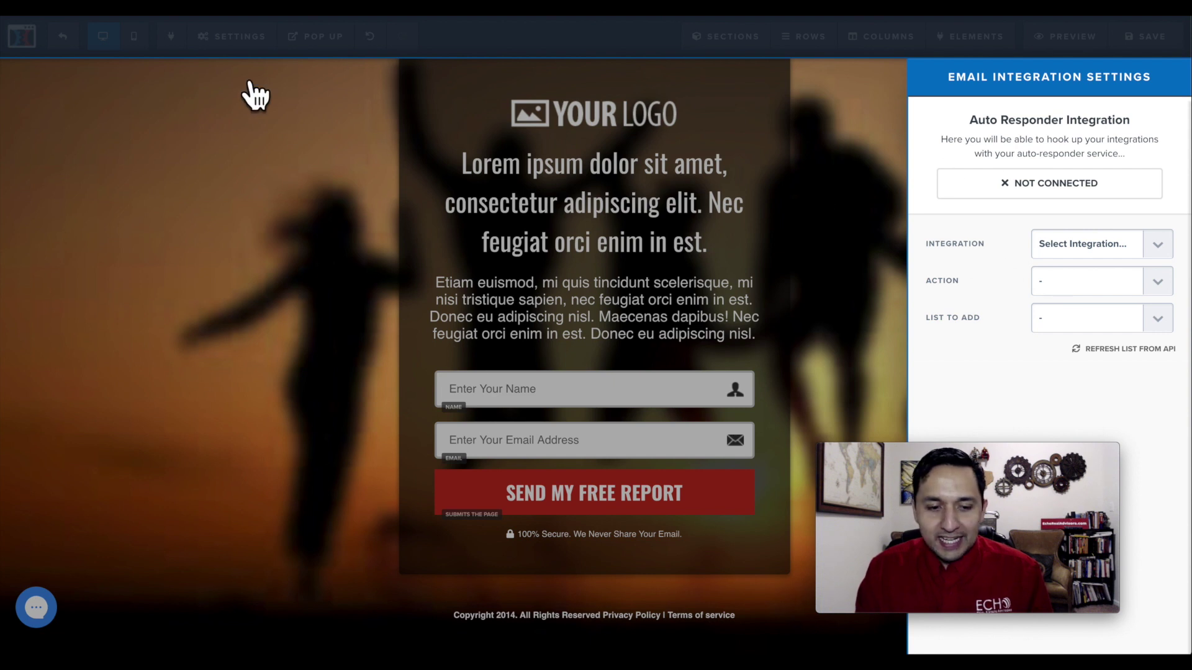
left_click(196, 121)
mouse_move(232, 35)
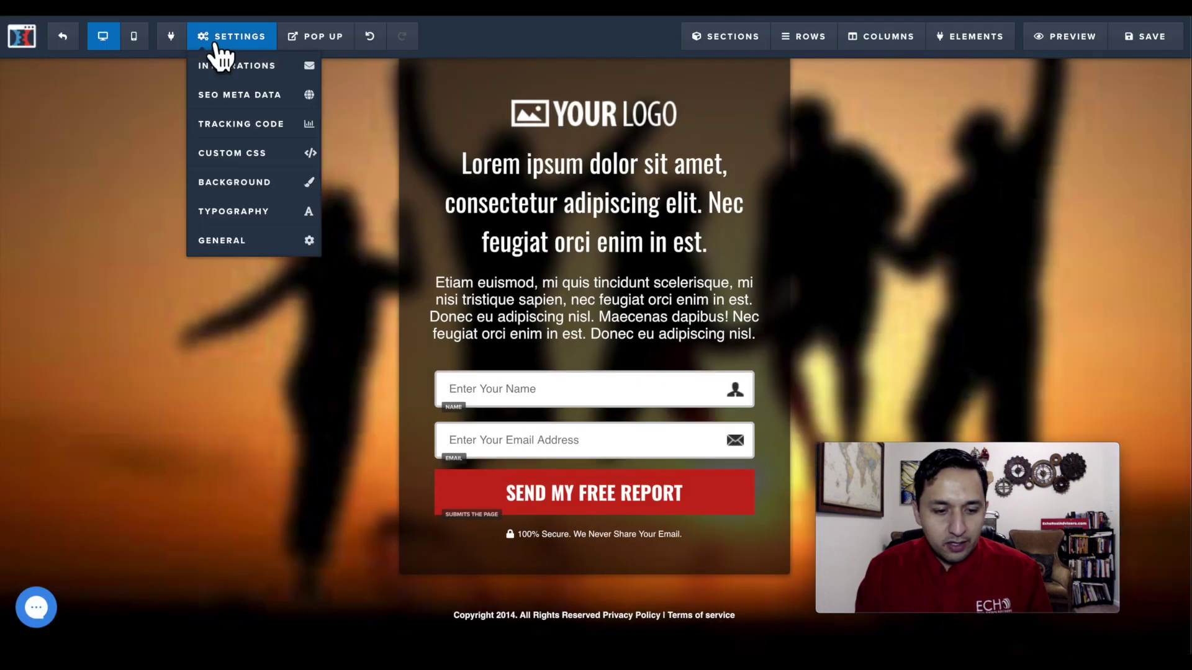
left_click(218, 106)
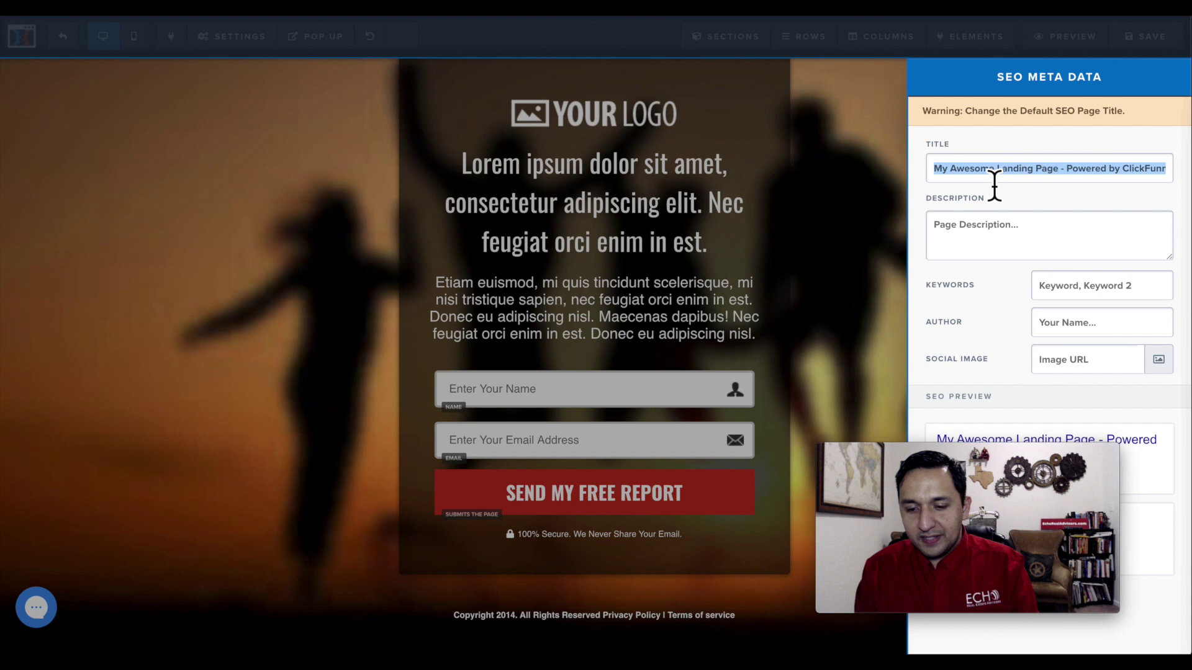
type("My Funnel")
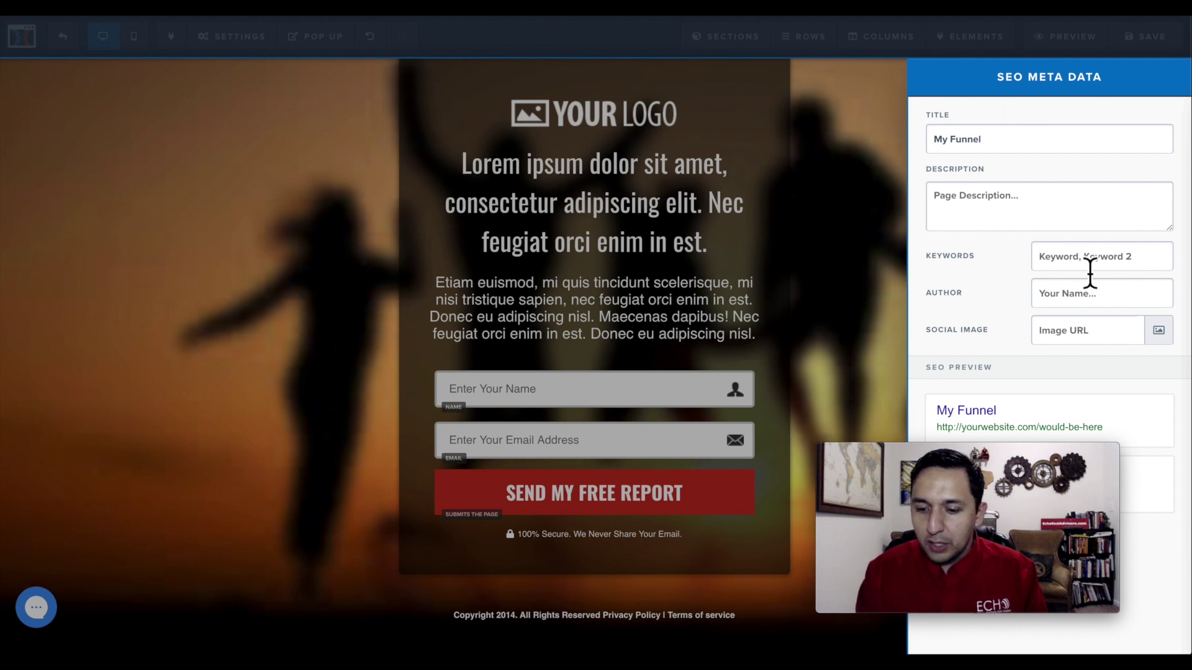
left_click(1092, 295)
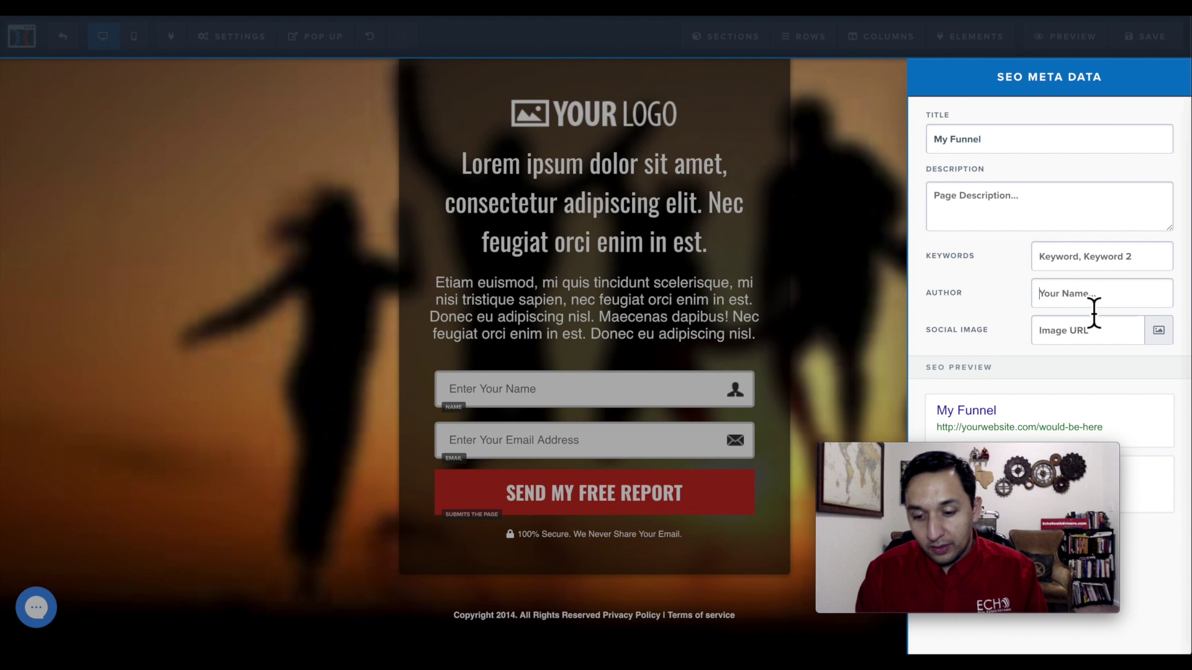
left_click(1160, 331)
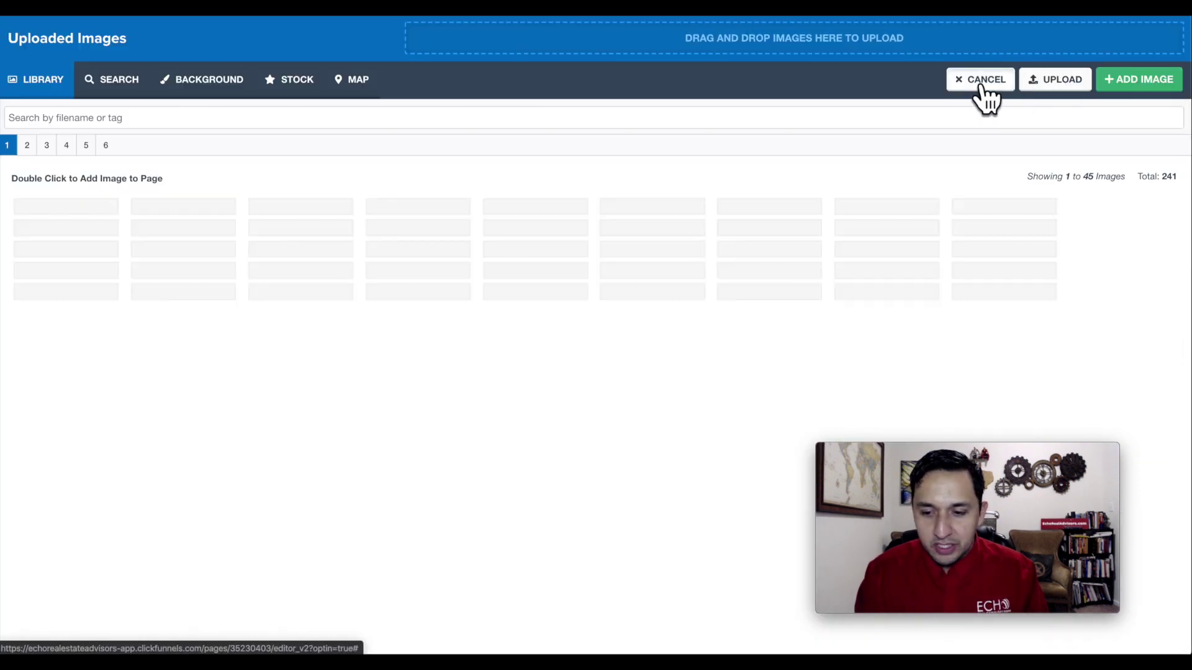
left_click(983, 82)
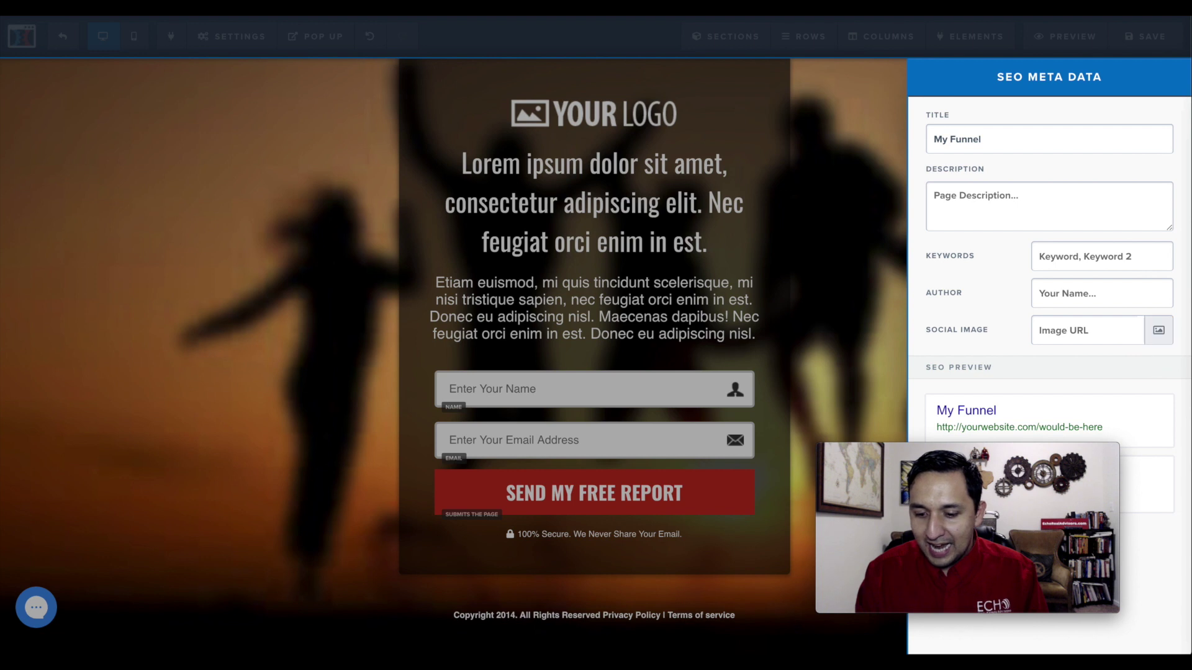
left_click(222, 195)
mouse_move(233, 37)
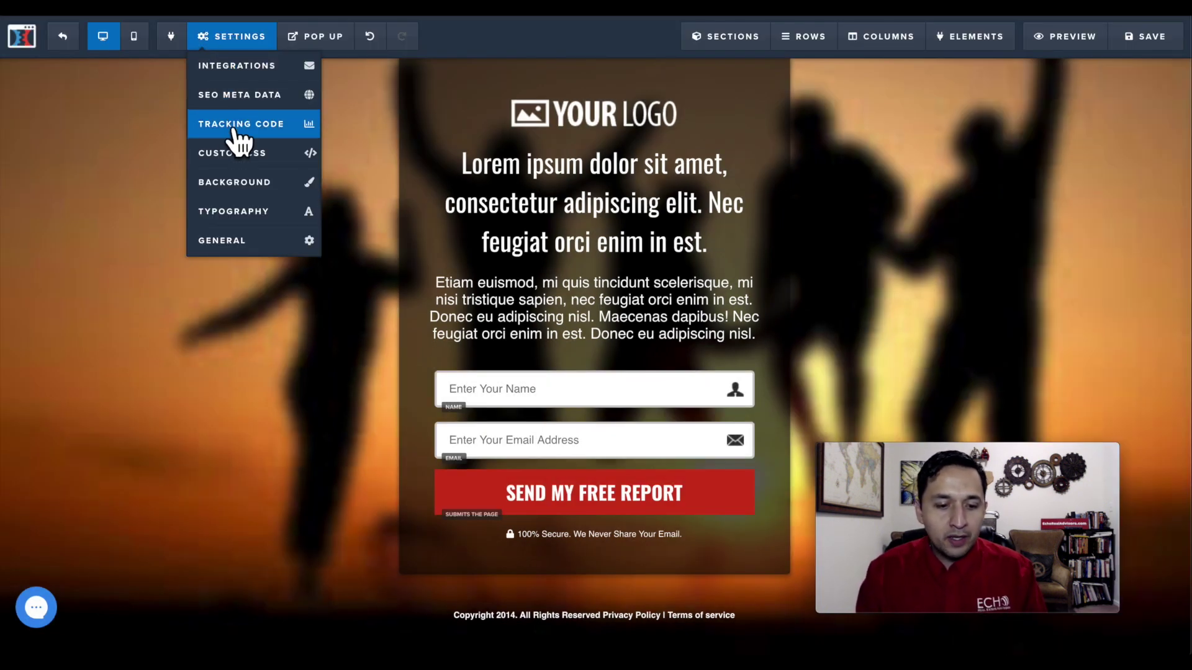
left_click(240, 131)
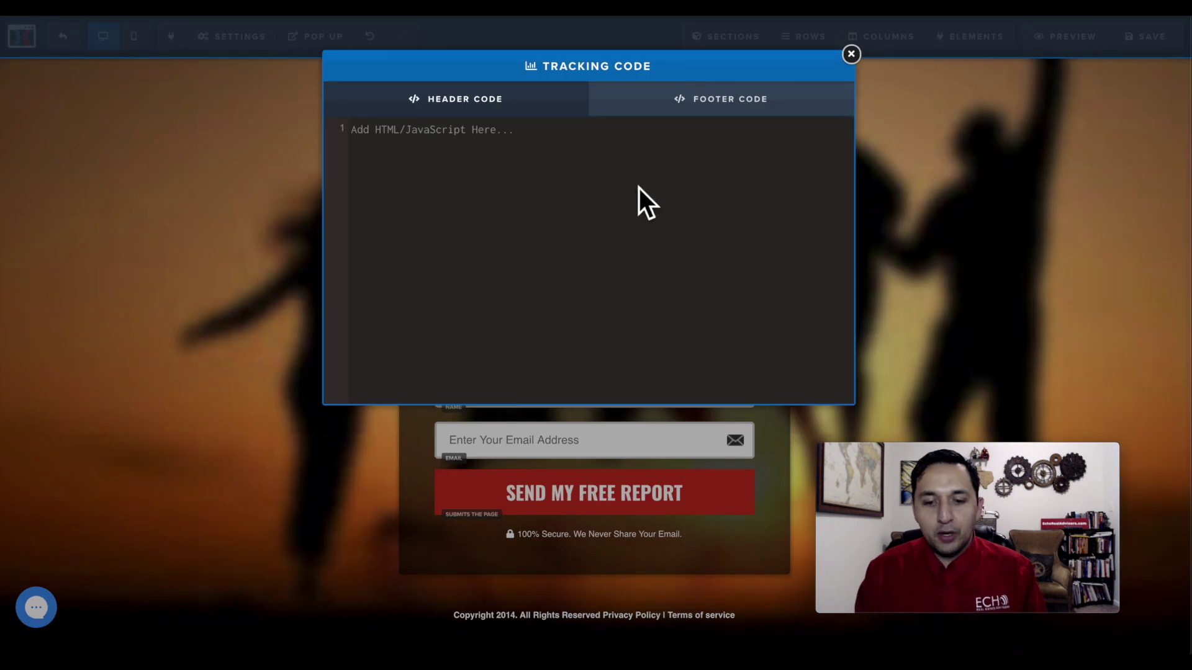
left_click(852, 56)
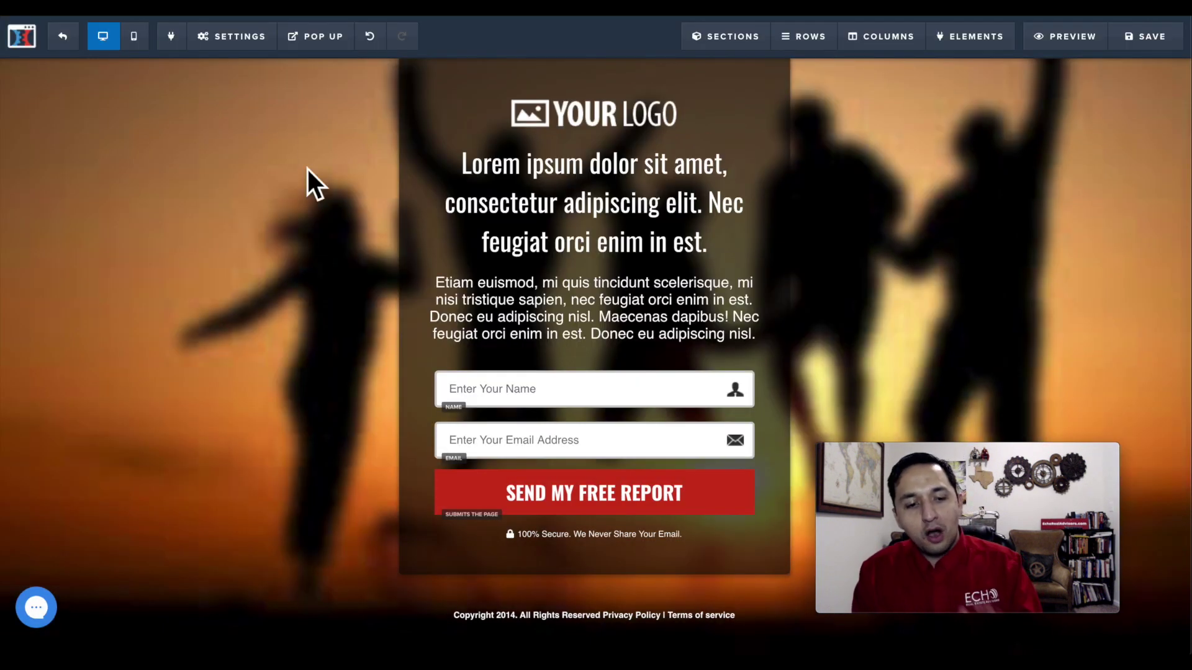
left_click(242, 130)
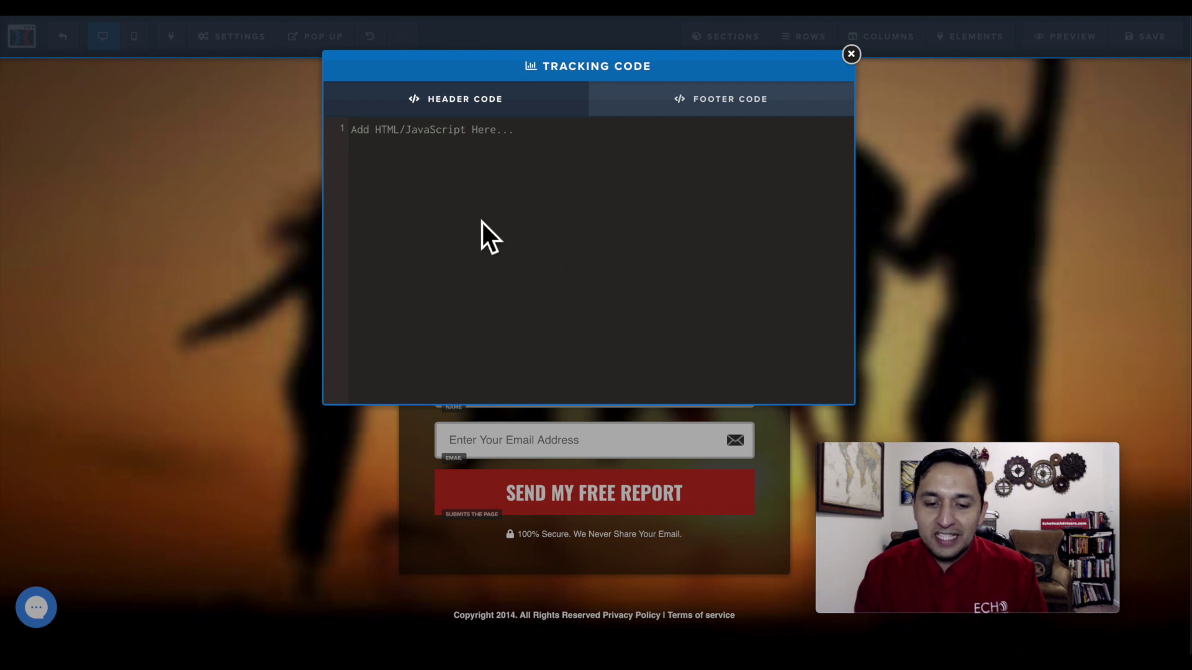
left_click(851, 56)
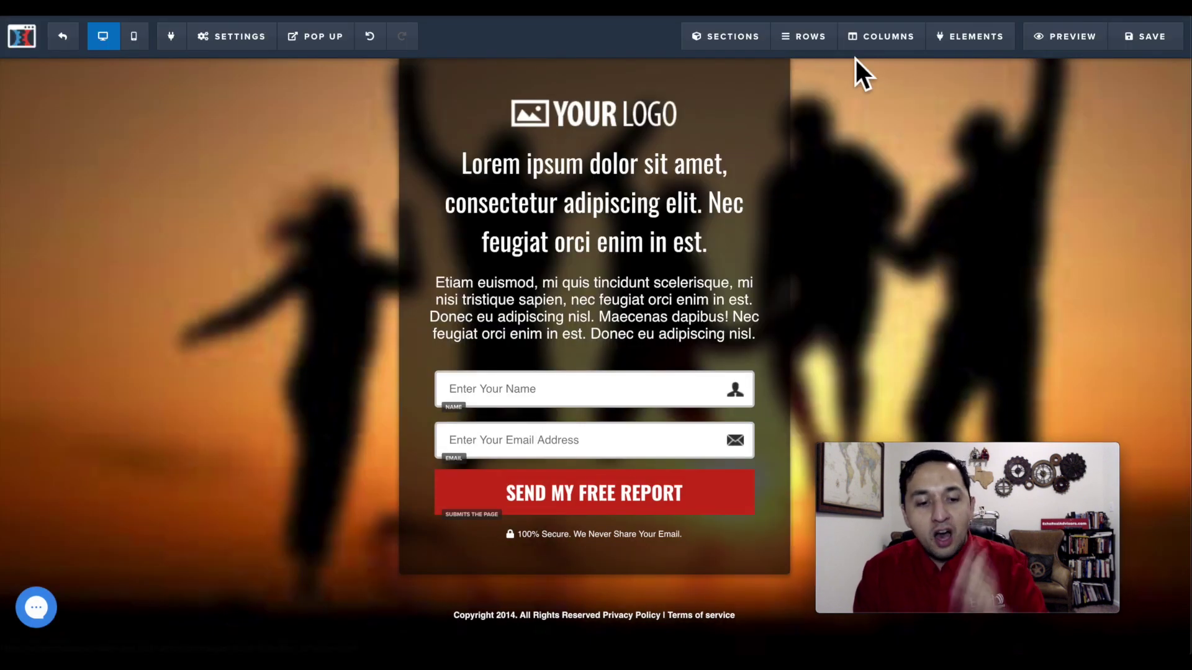
left_click(224, 40)
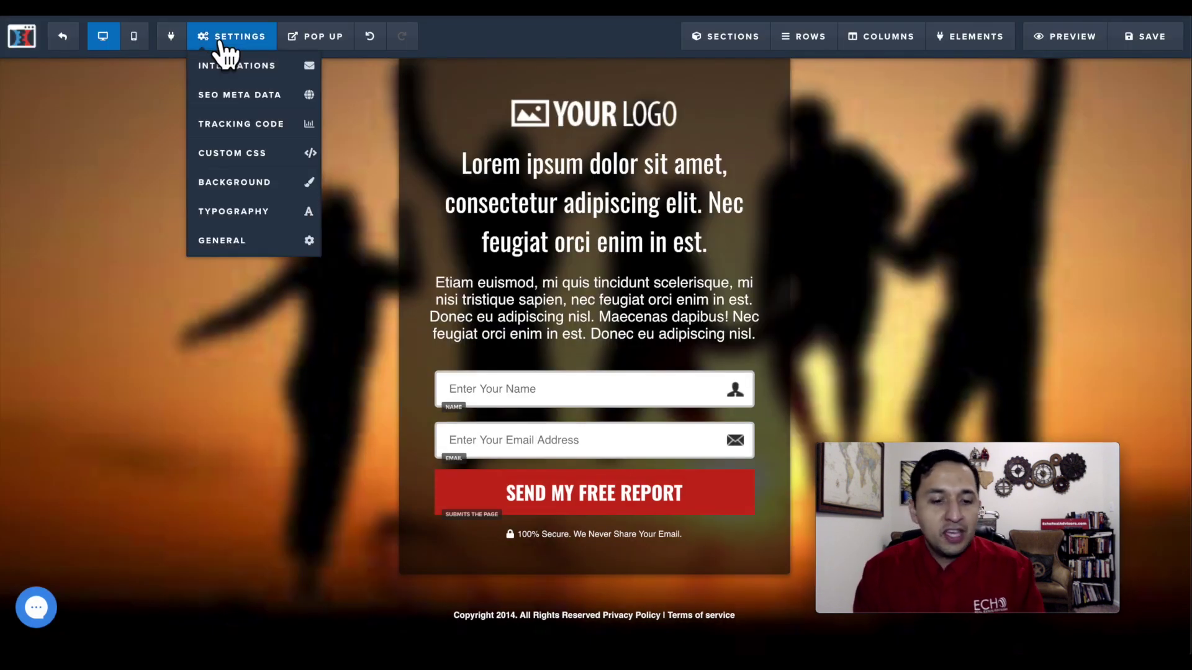
left_click(248, 162)
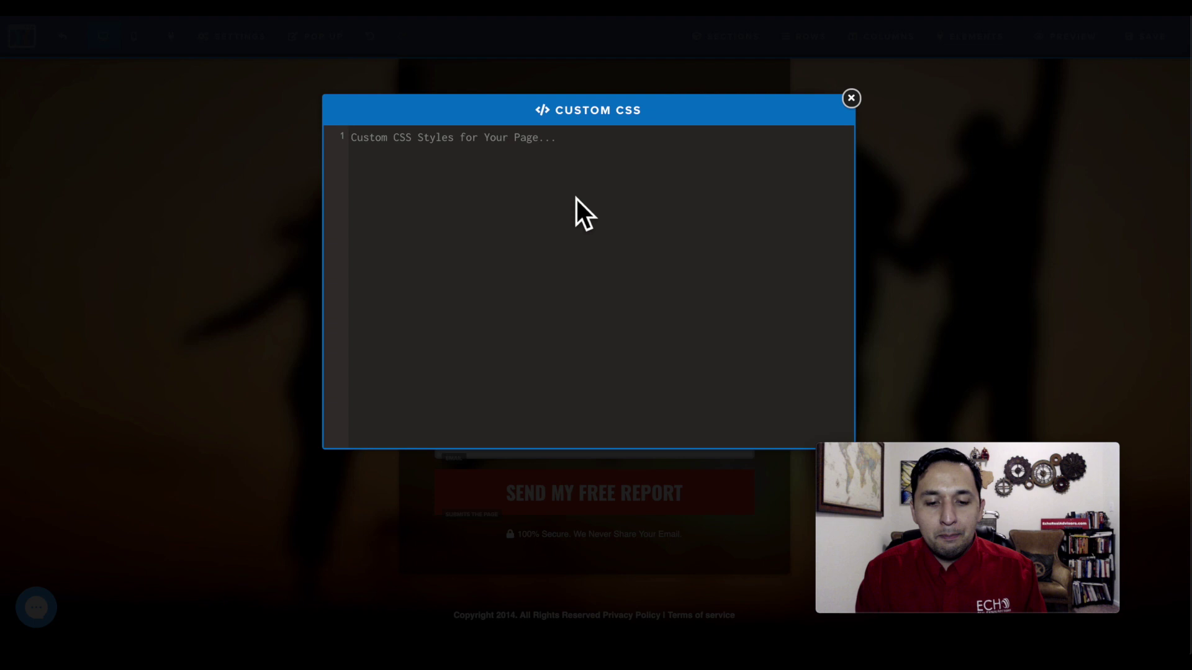
left_click(851, 99)
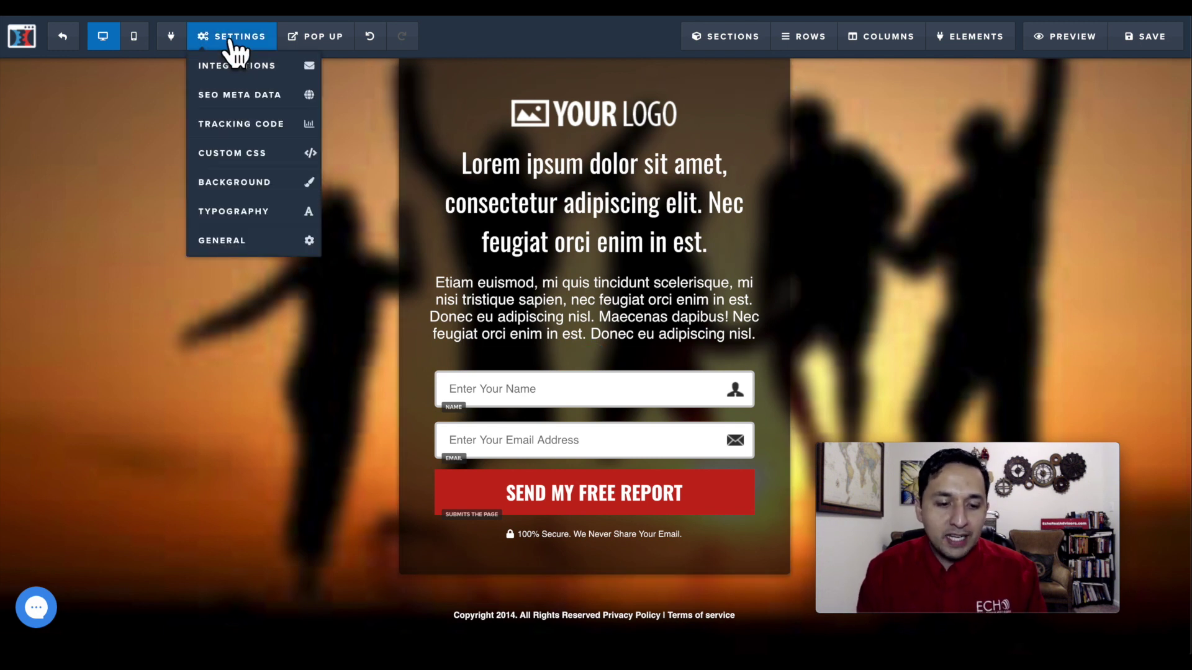
mouse_move(232, 36)
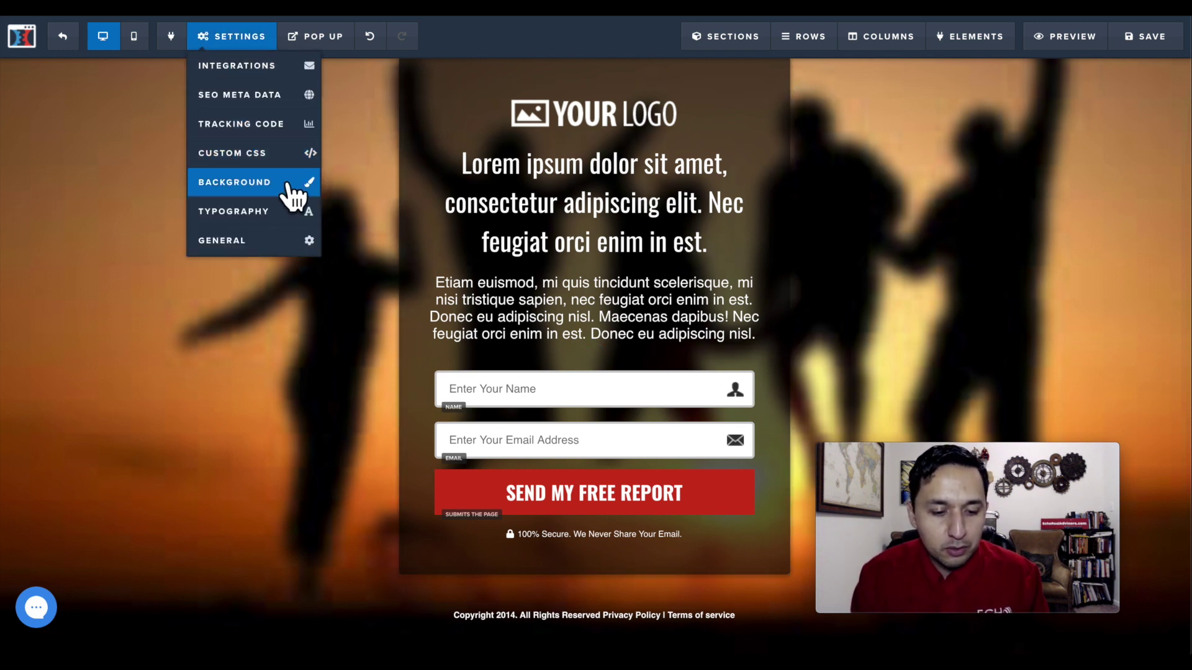
Set the page background colour to dark charcoal.
left_click(264, 184)
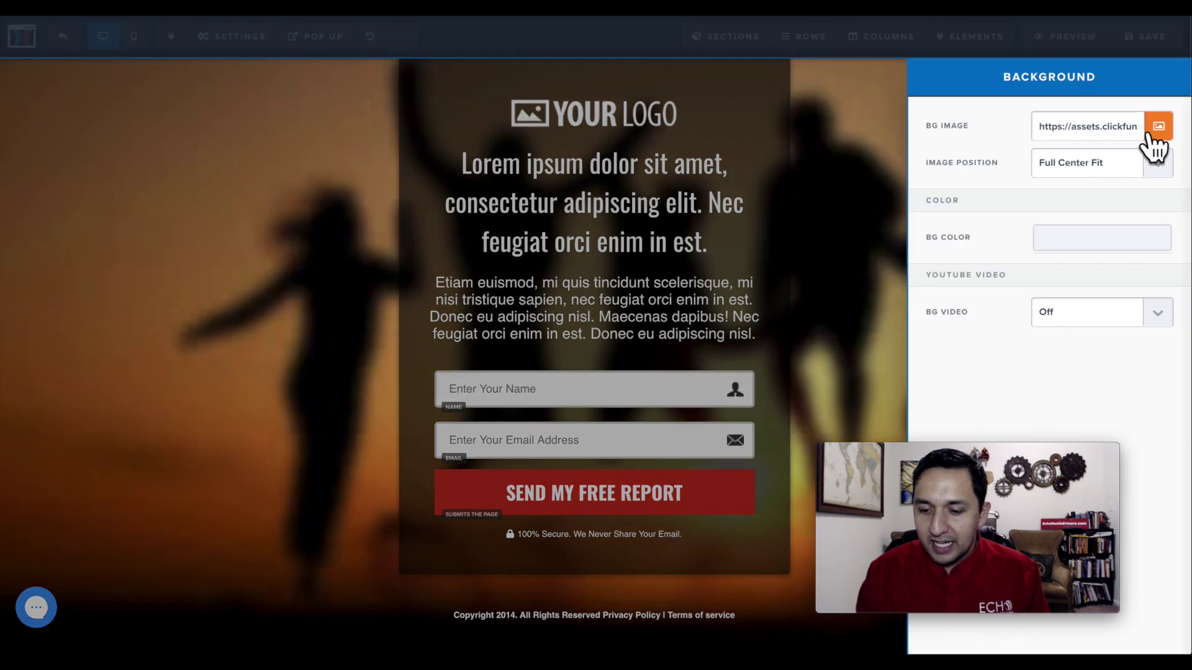
left_click(1089, 241)
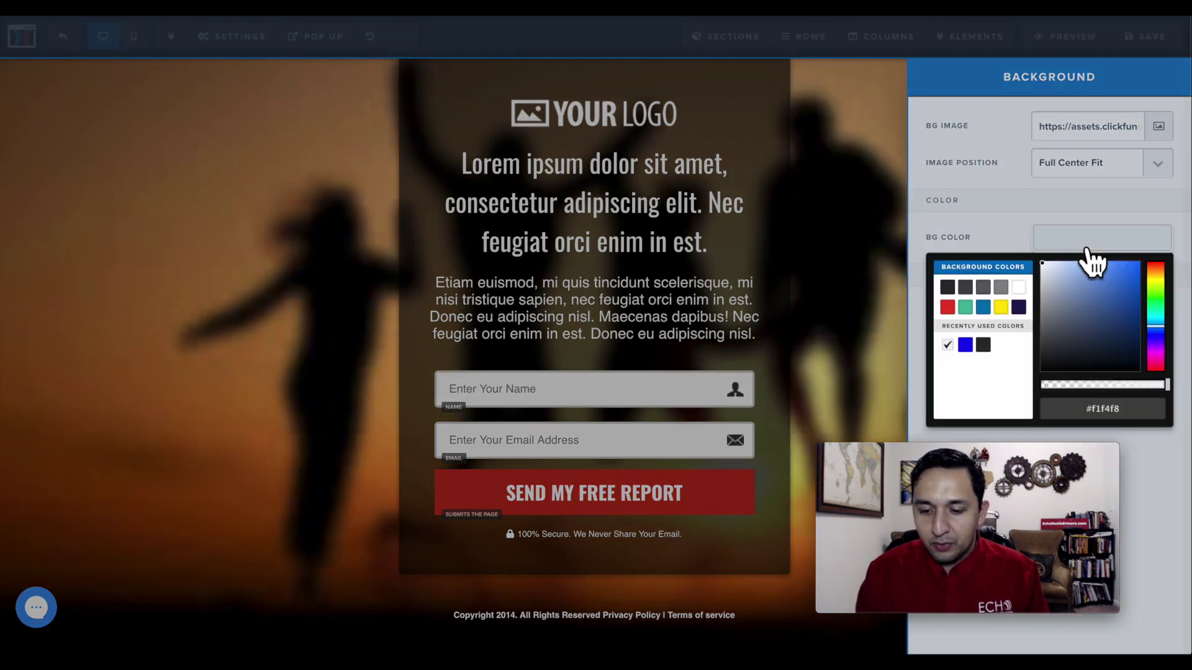
left_click(947, 289)
left_click(1153, 443)
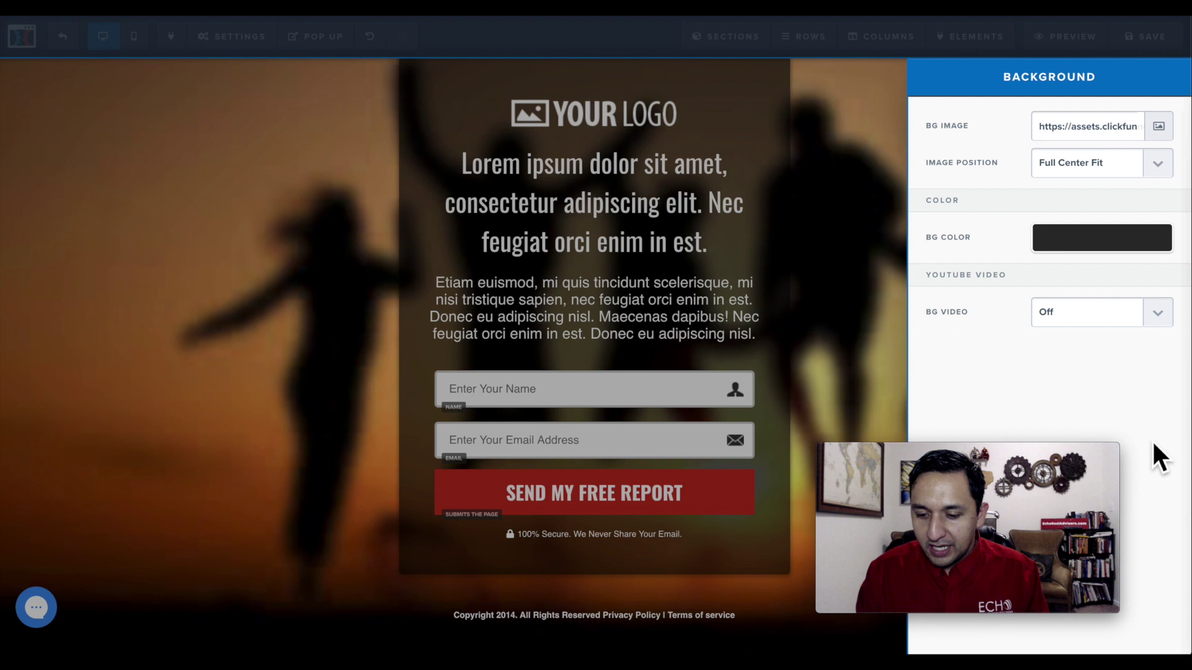
left_click(901, 262)
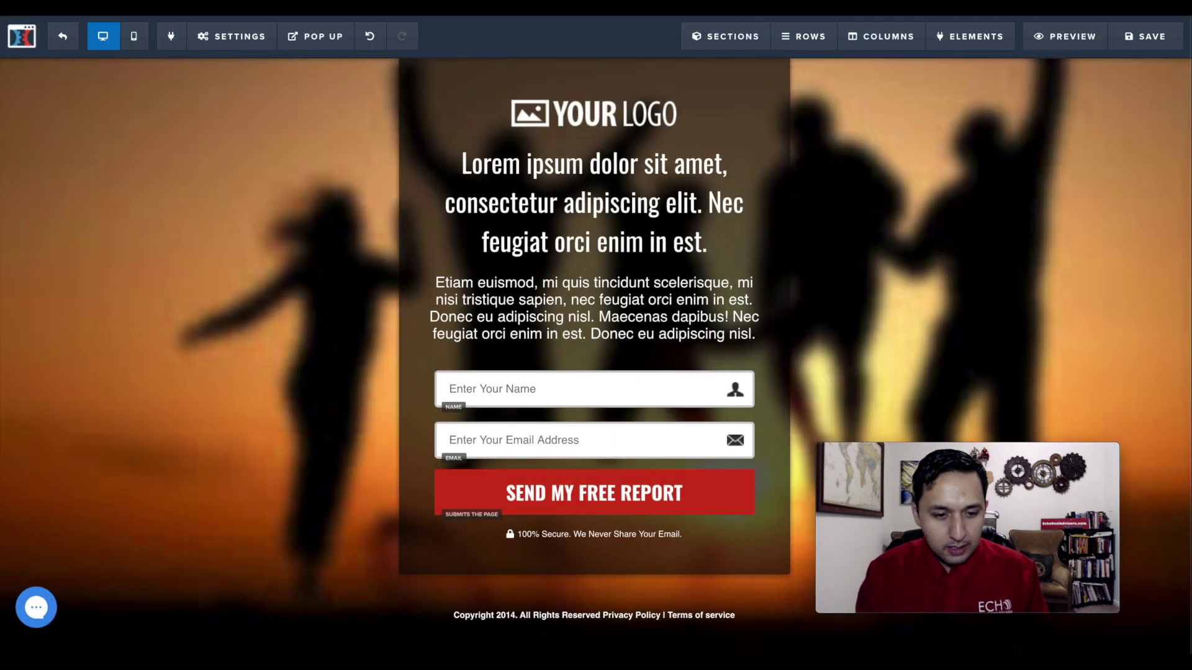
Clear the BG Image URL to remove the silhouette background photo.
left_click(232, 36)
left_click(238, 185)
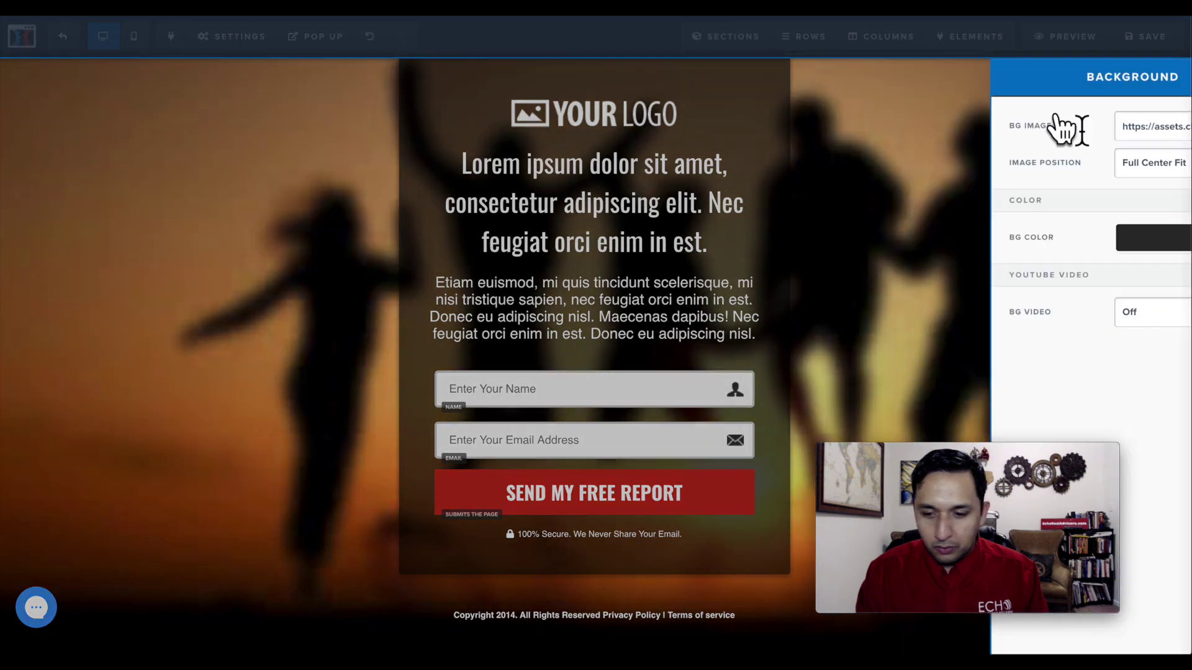
left_click(1162, 130)
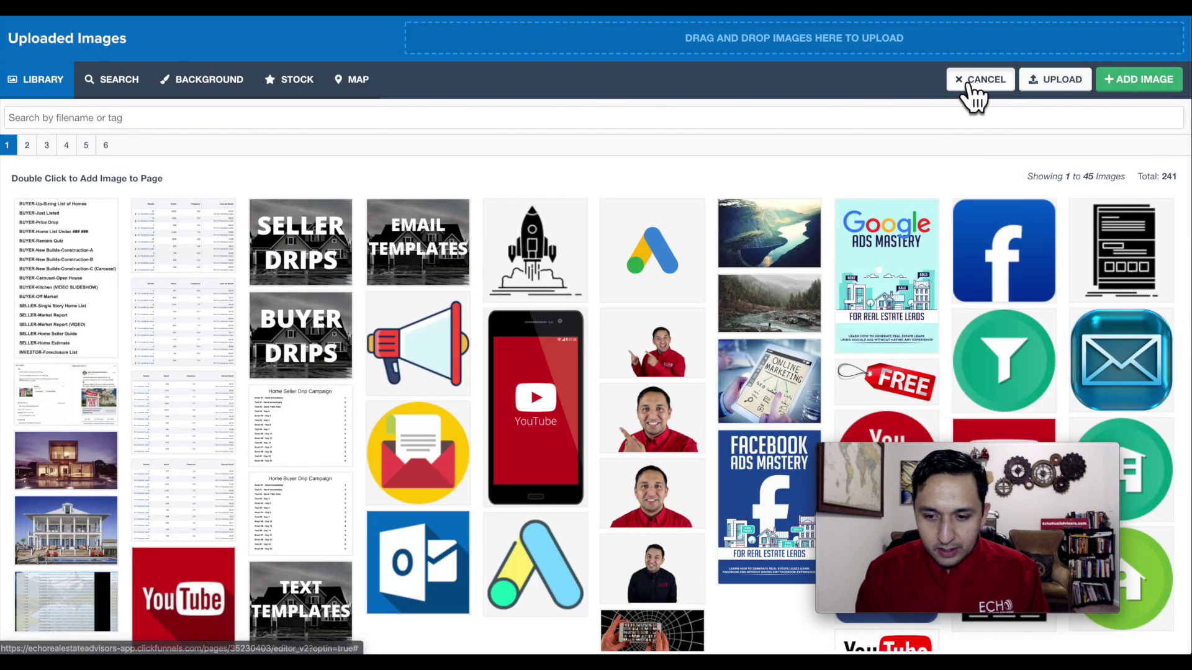
left_click(971, 83)
left_click(1064, 126)
key("ctrl+a")
key("BackSpace")
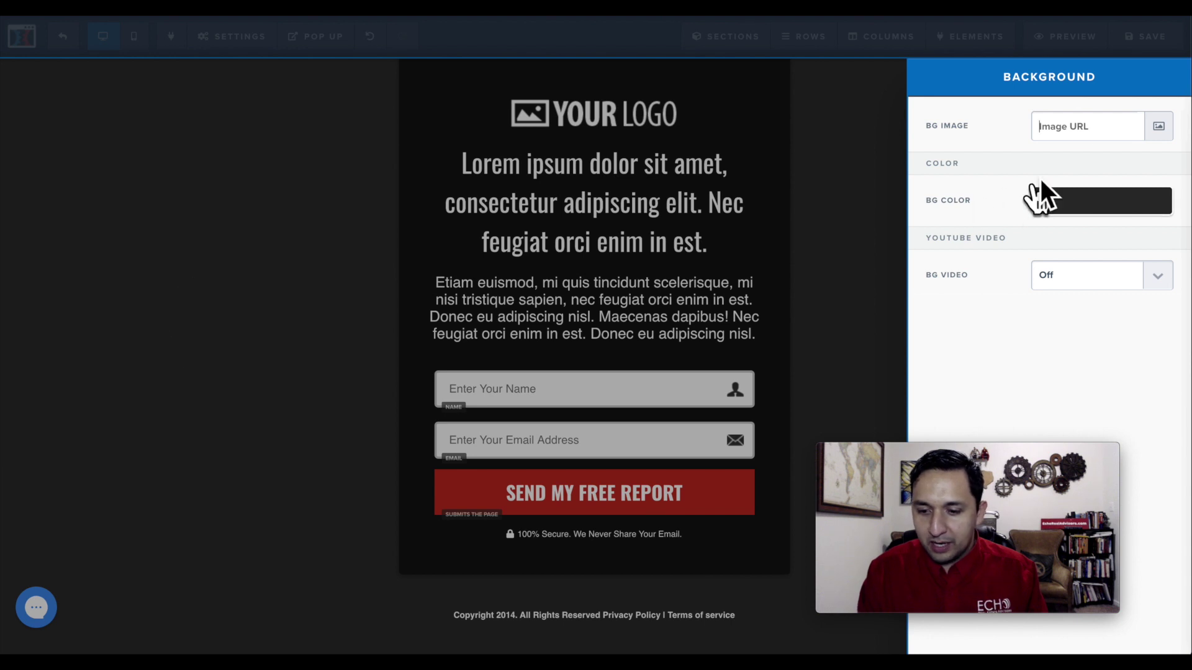
left_click(1158, 127)
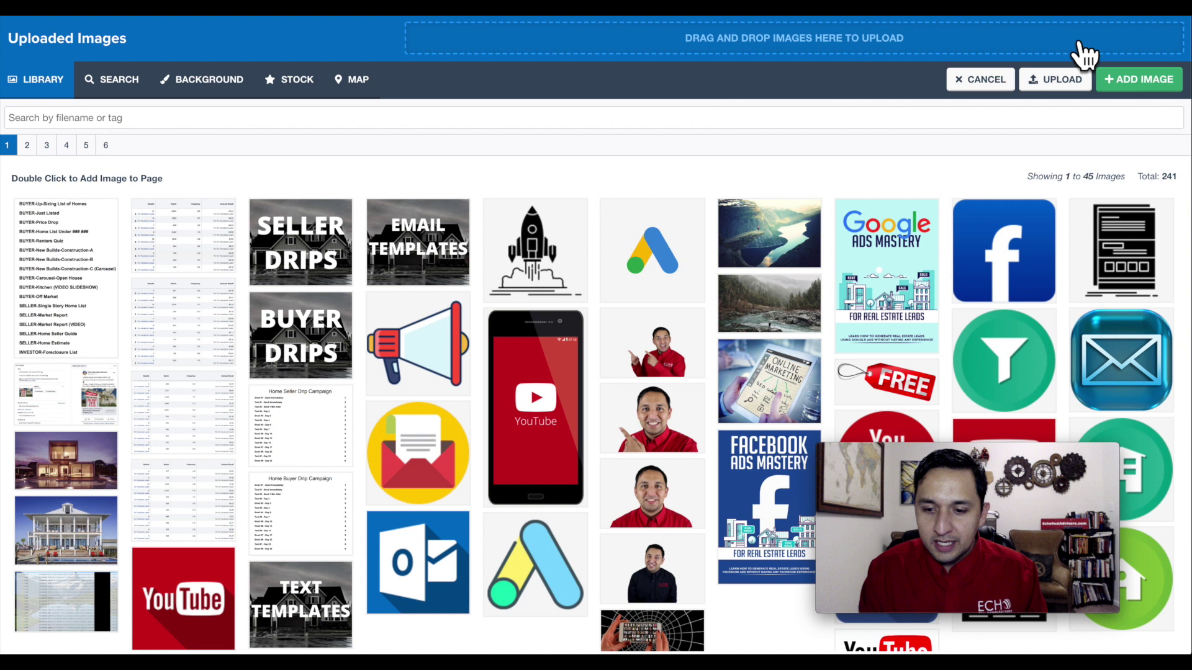
left_click(979, 82)
left_click(216, 136)
left_click(226, 42)
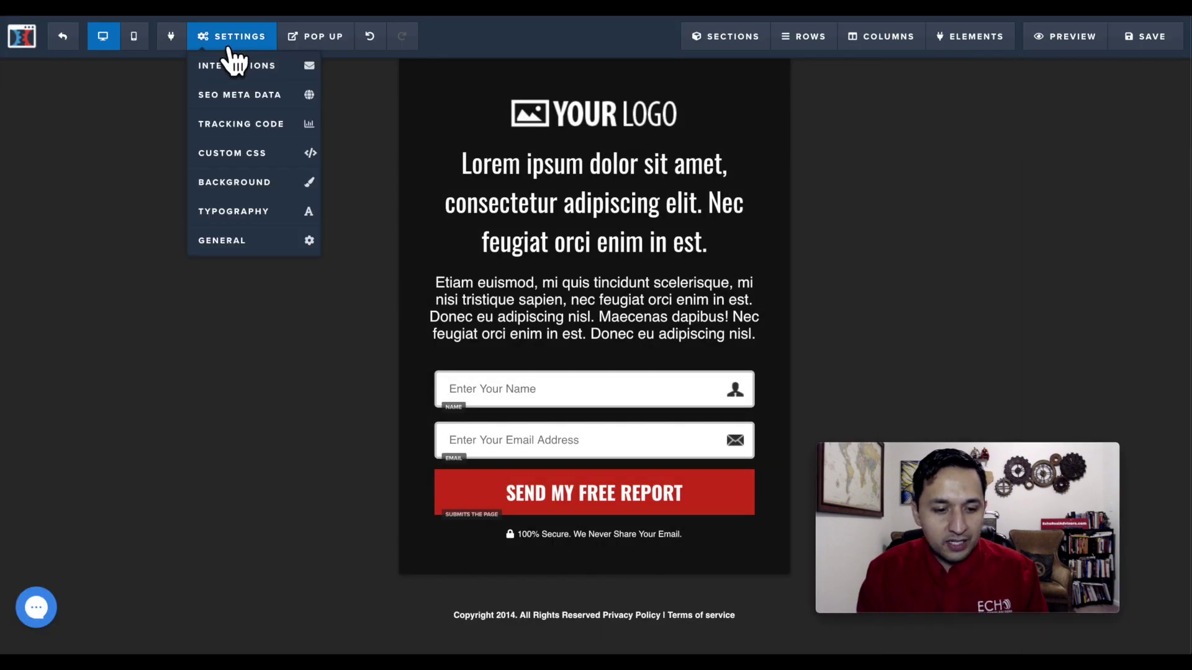
left_click(250, 214)
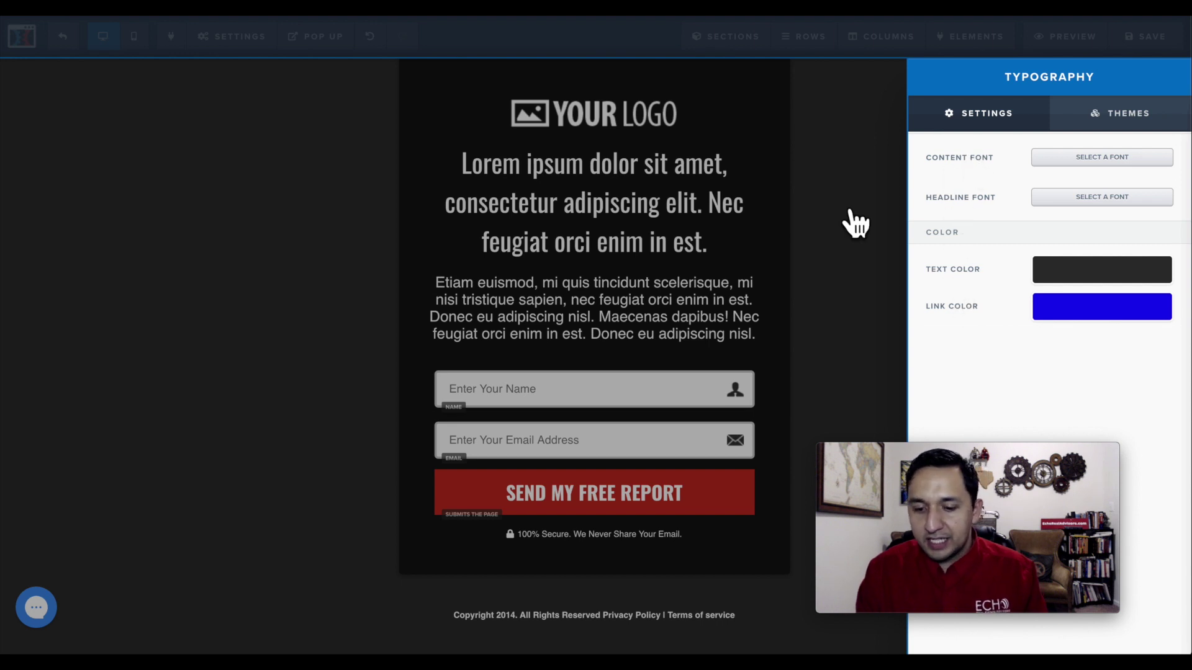
left_click(269, 278)
left_click(228, 38)
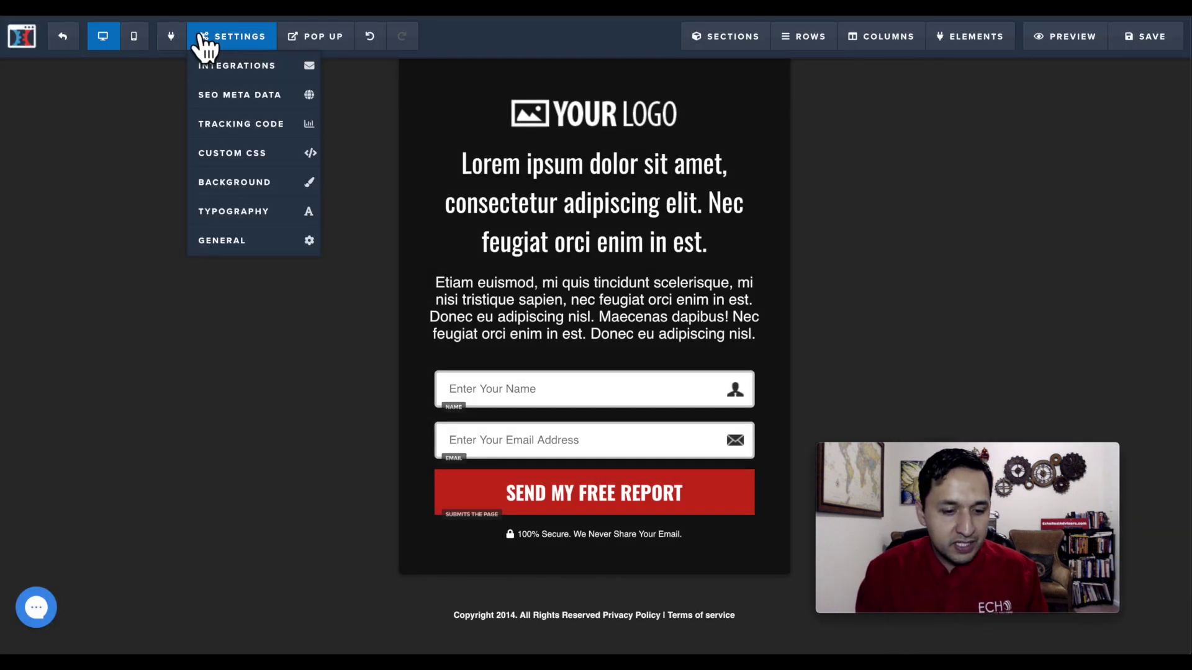
Look over the General settings and preview the page as visitors see it.
left_click(224, 245)
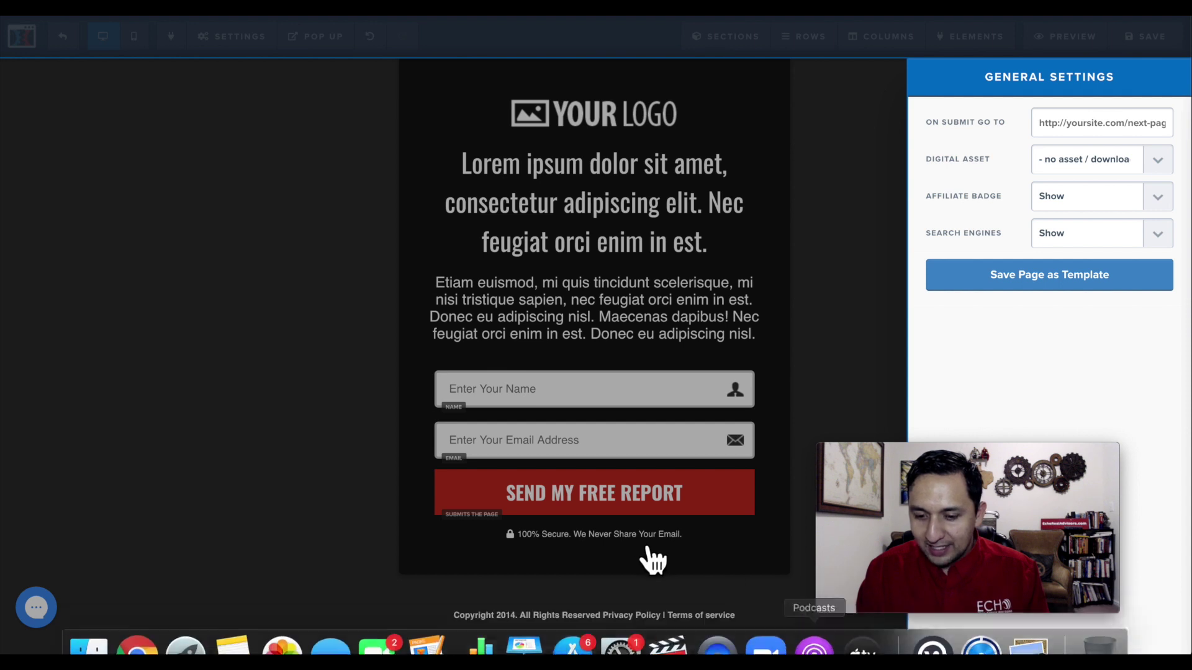
left_click(390, 595)
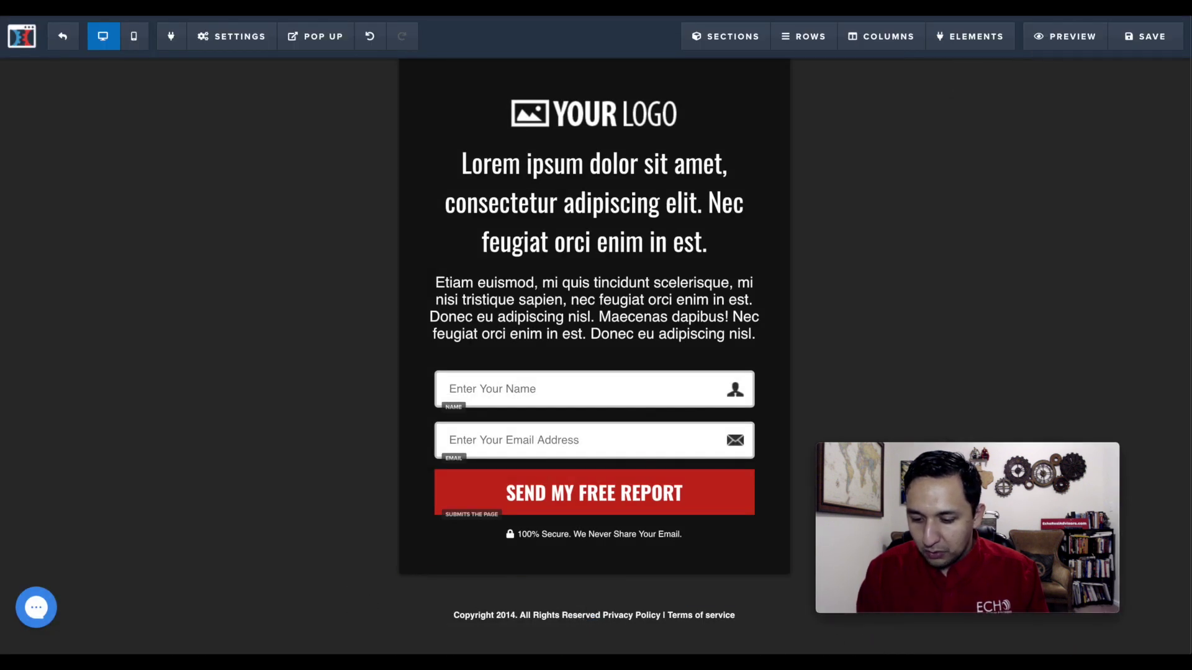
left_click(1065, 35)
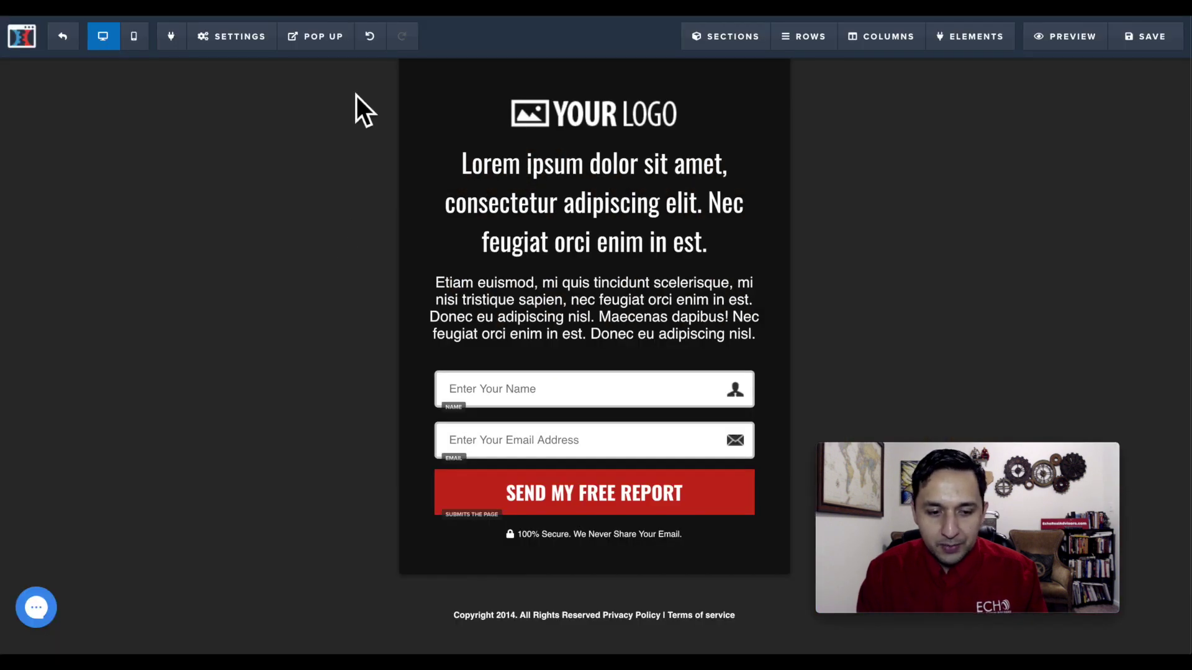
Set the Affiliate Badge to Hide in General settings.
left_click(213, 38)
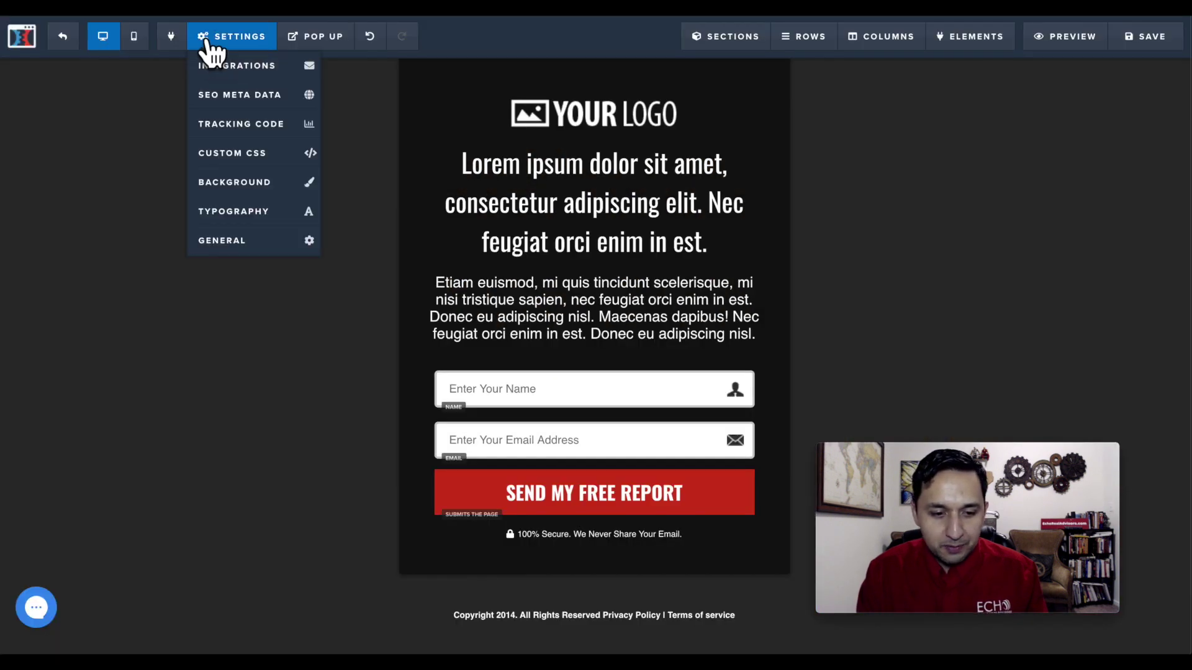
left_click(222, 241)
left_click(1157, 198)
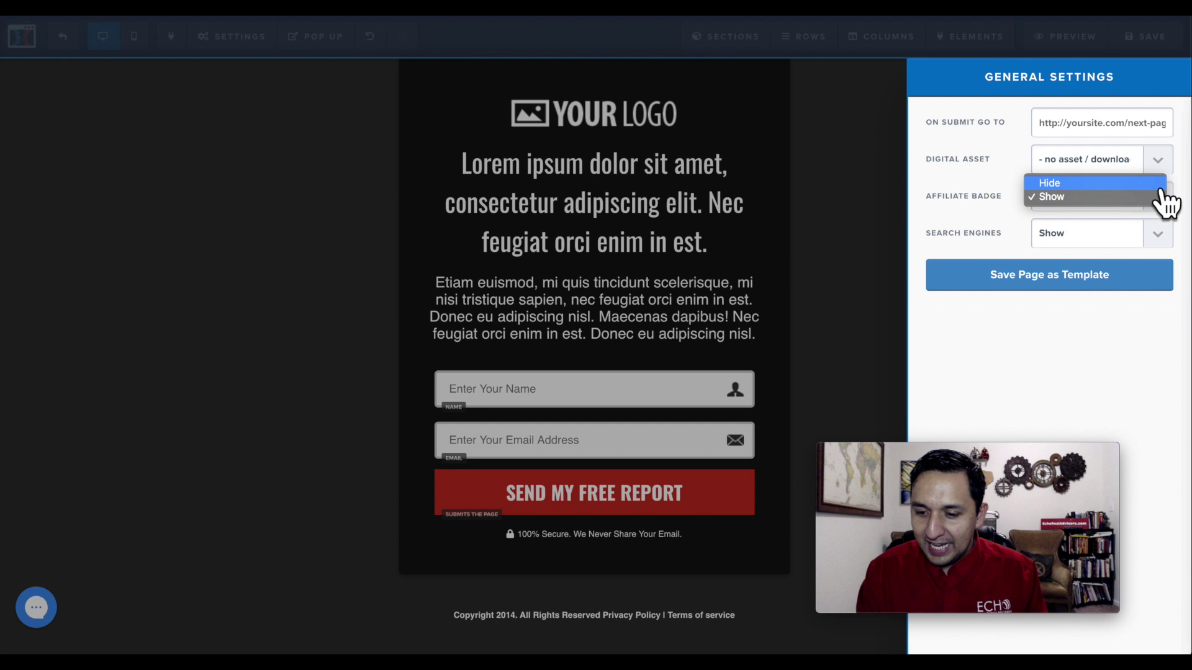
left_click(1052, 182)
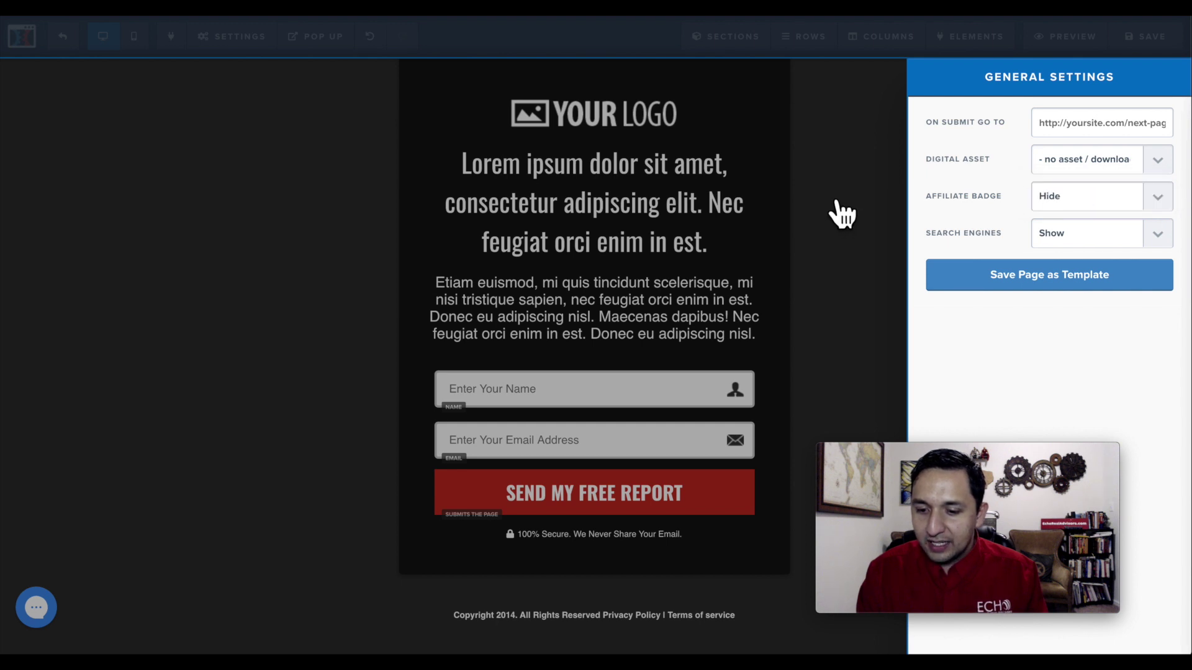
left_click(870, 213)
left_click(310, 42)
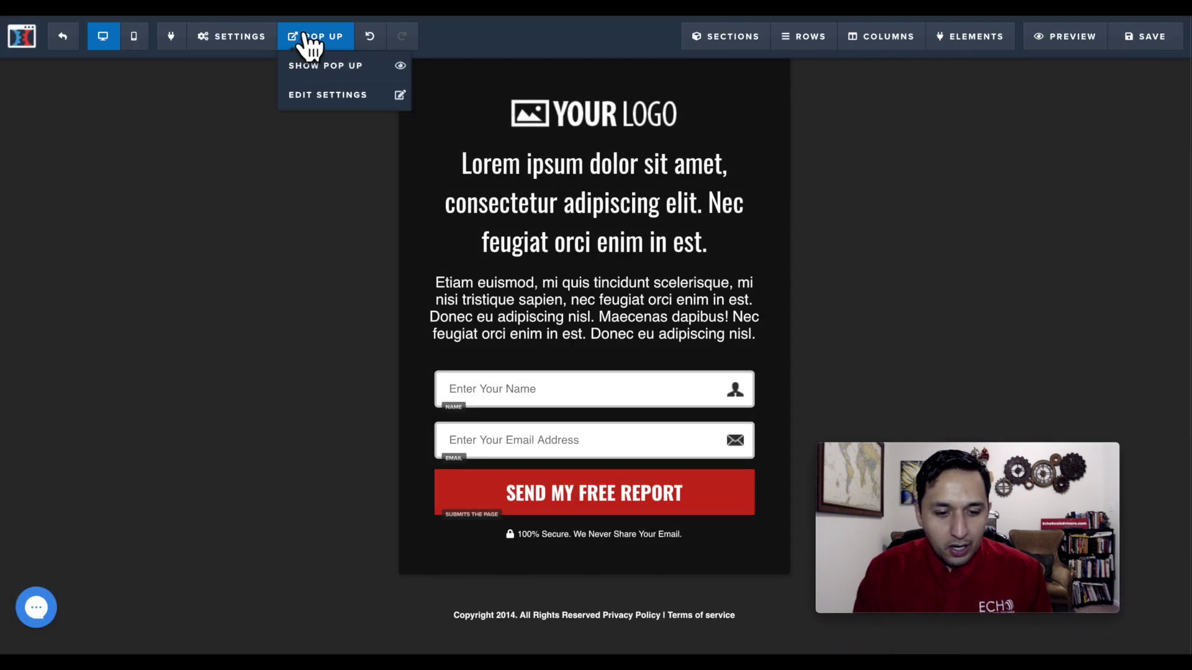
left_click(256, 39)
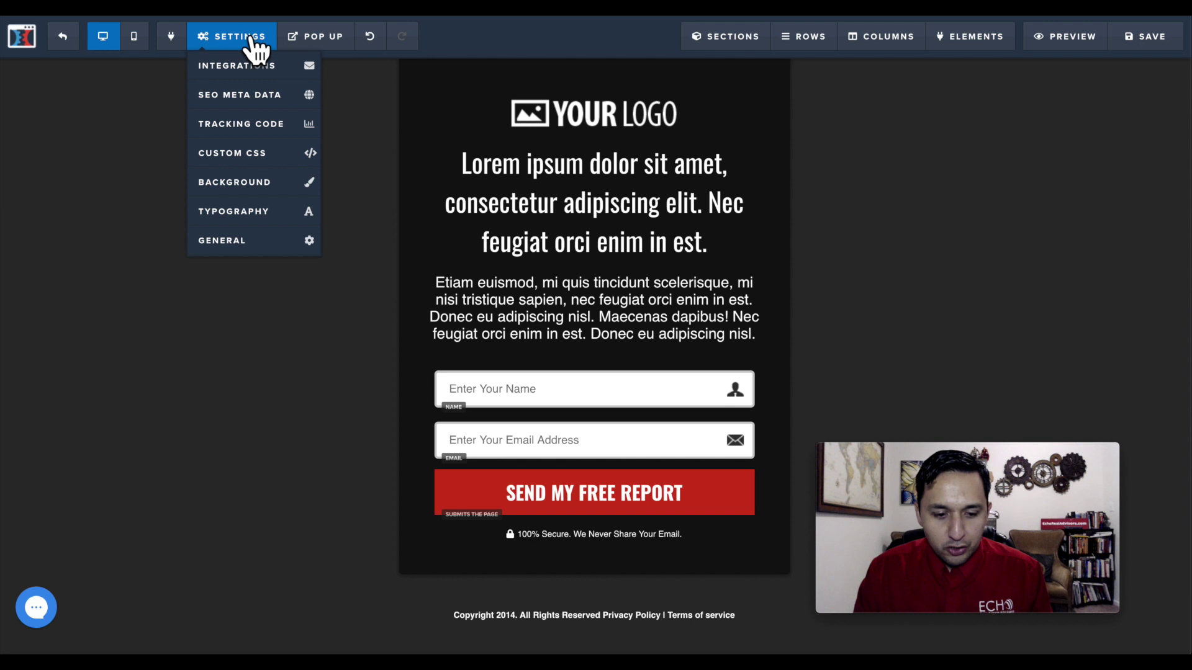
left_click(244, 244)
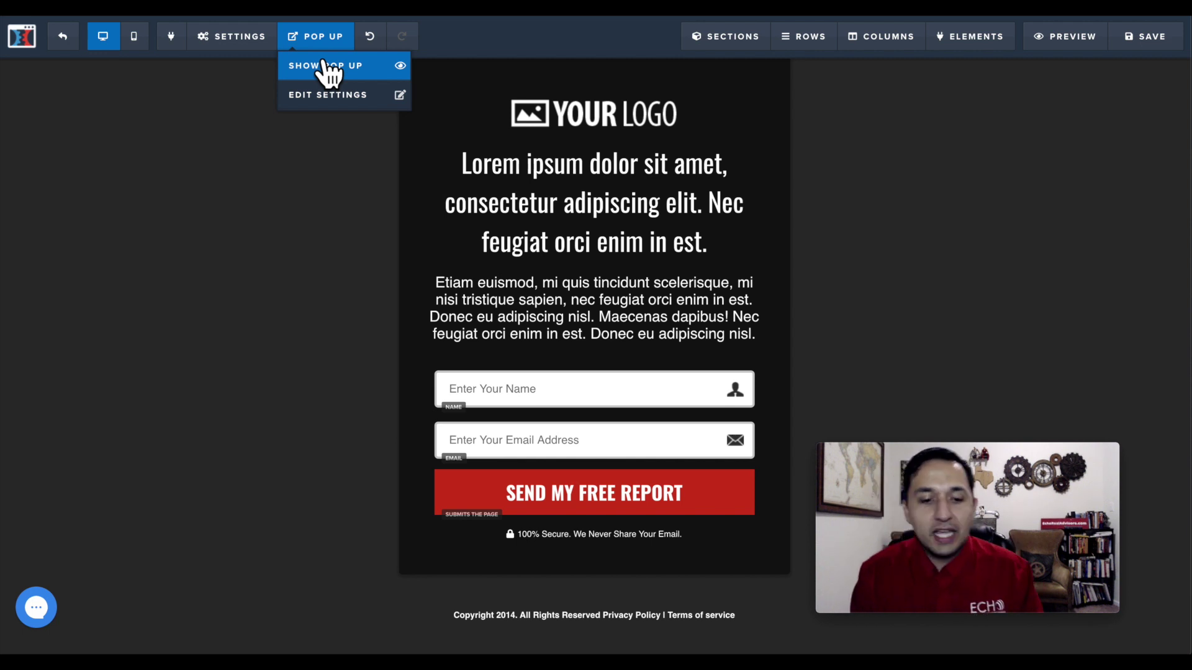
left_click(328, 67)
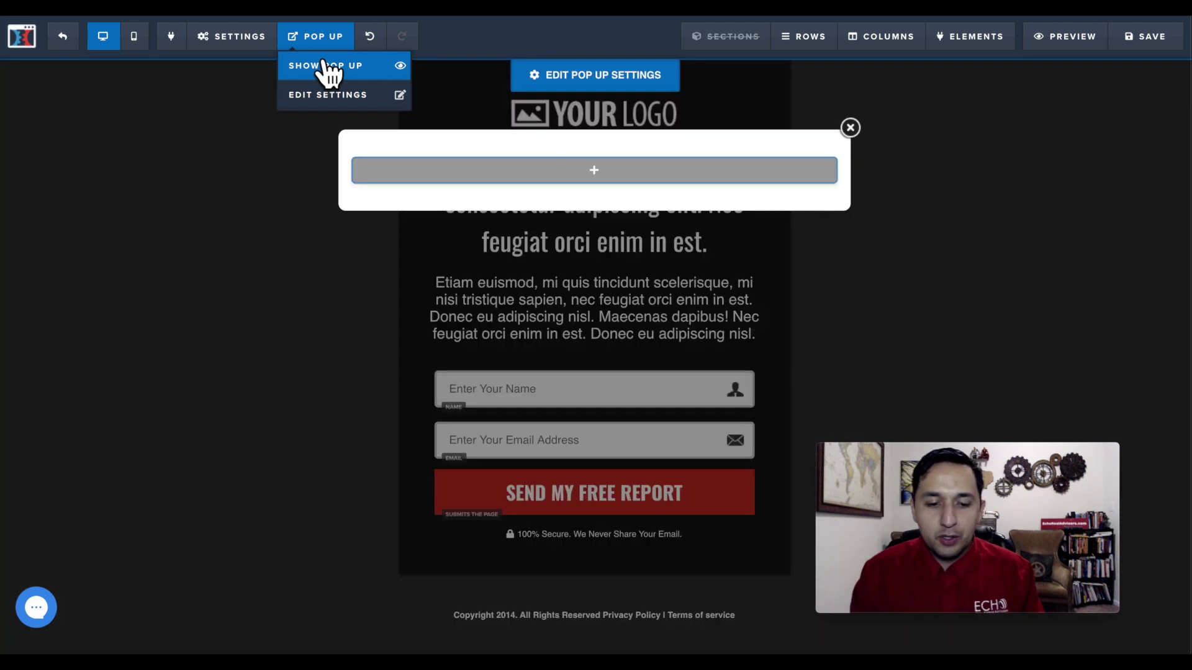
left_click(592, 171)
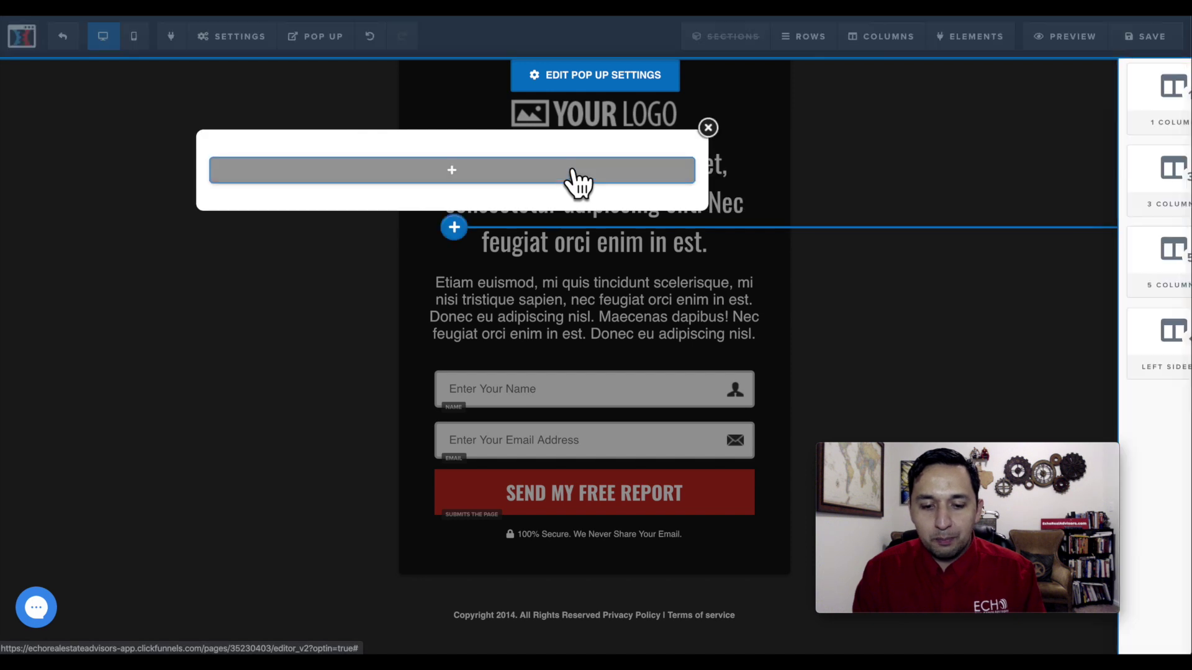
left_click(915, 104)
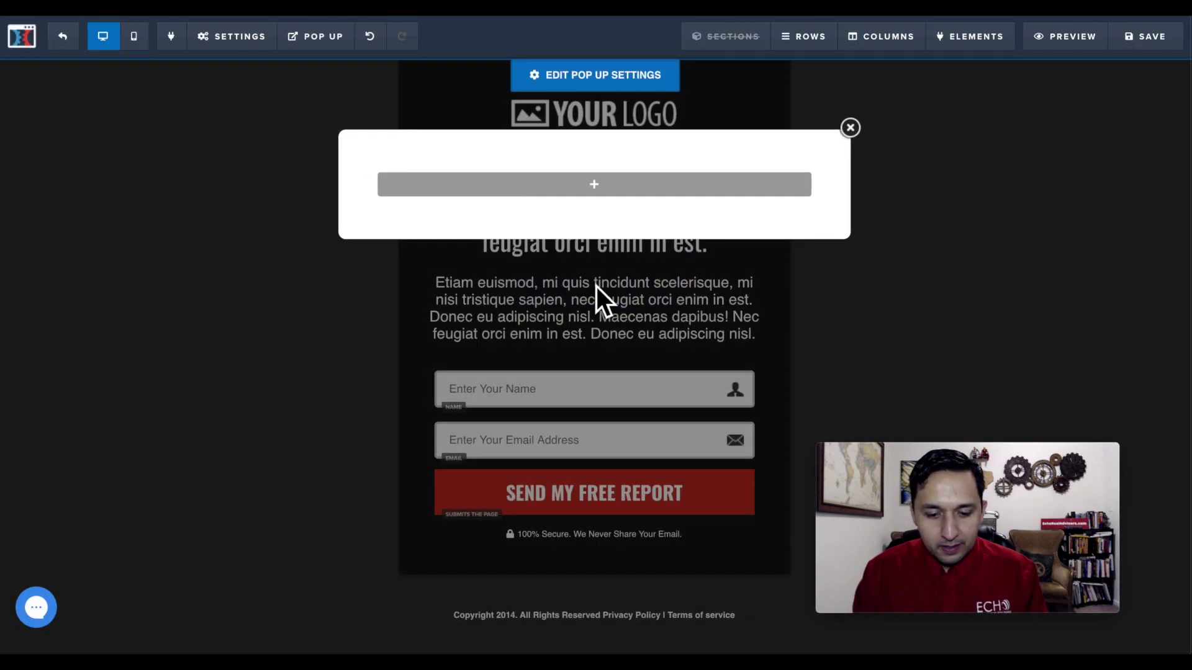
left_click(850, 127)
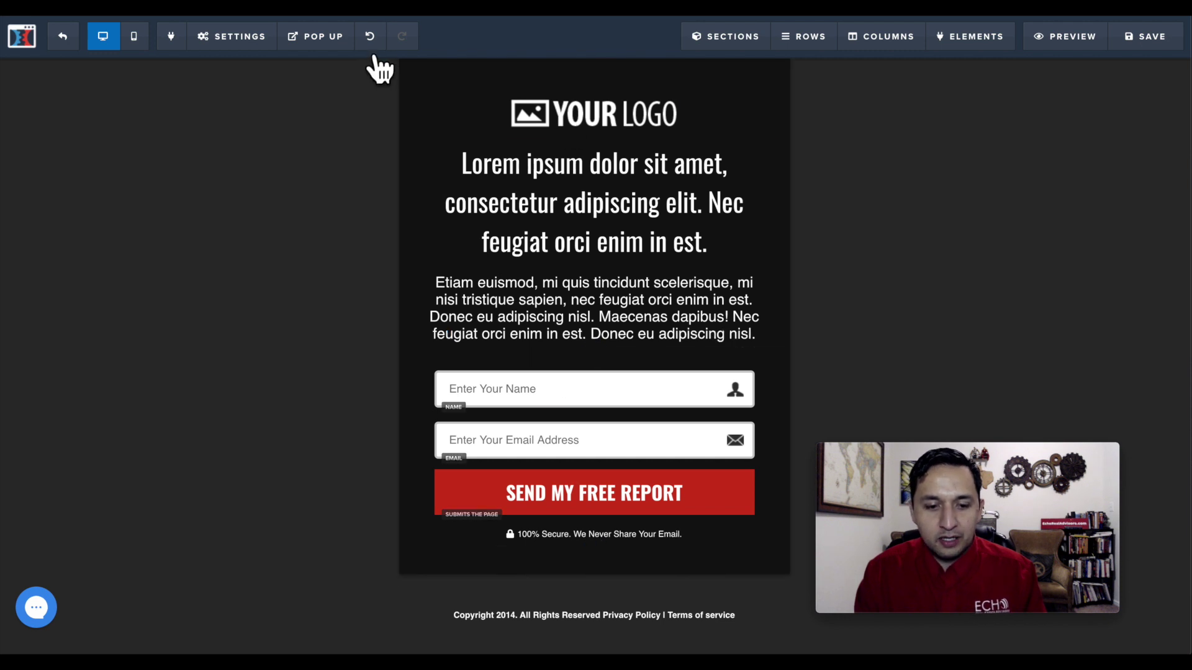
left_click(369, 37)
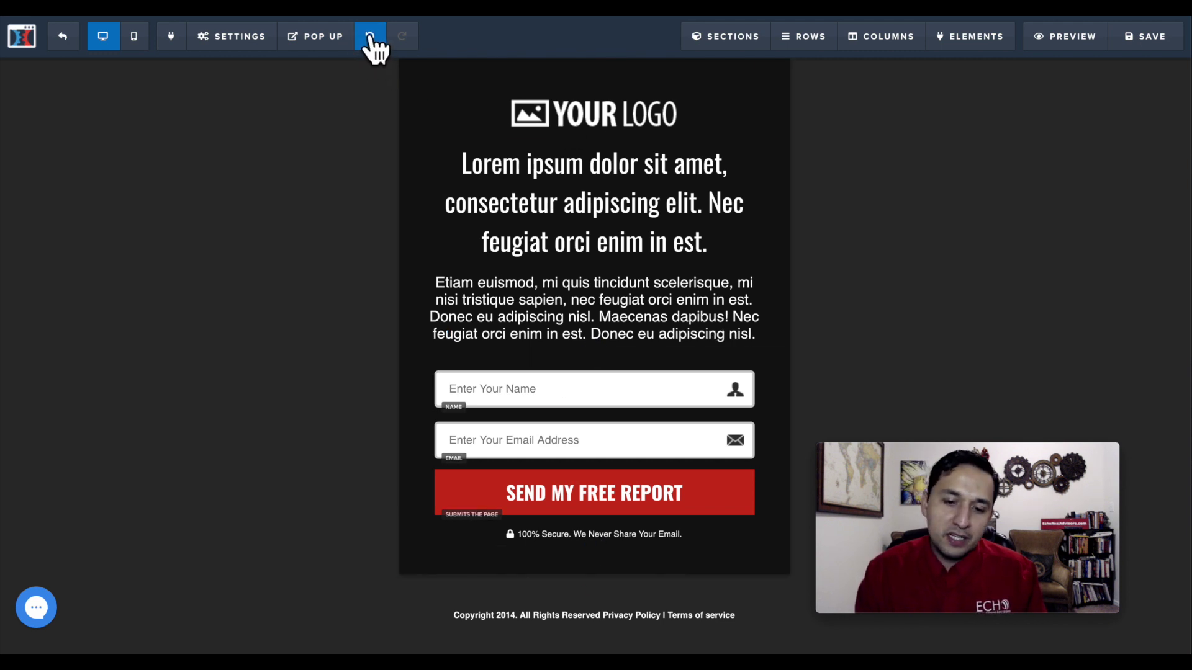
left_click(370, 37)
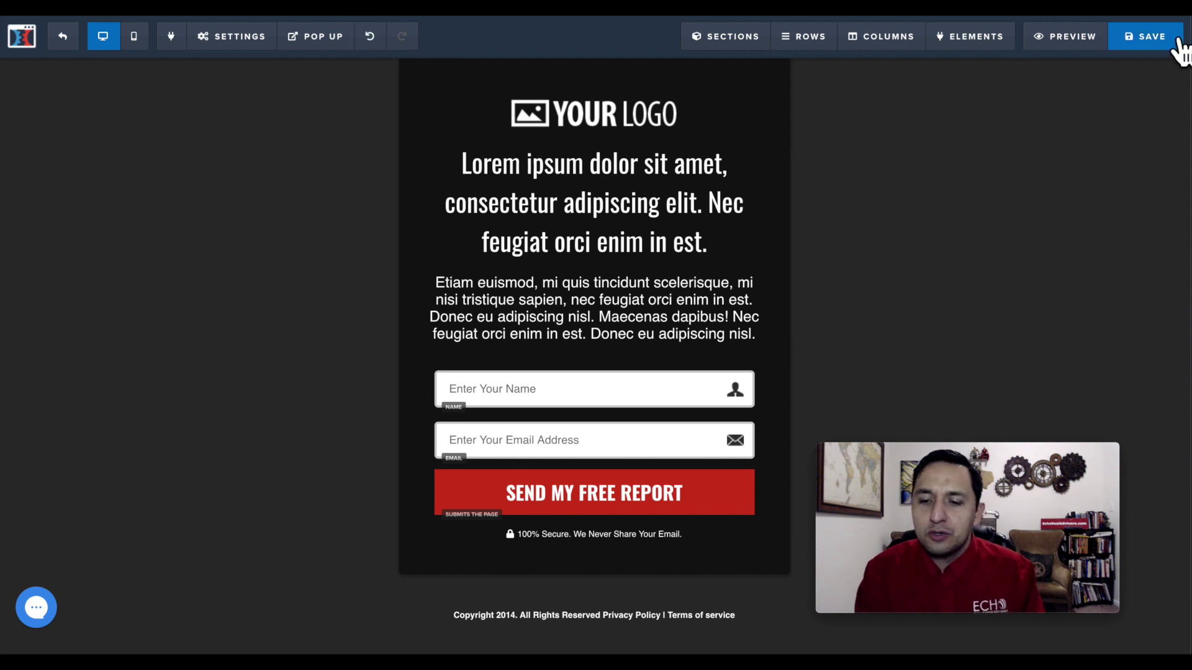
mouse_move(595, 610)
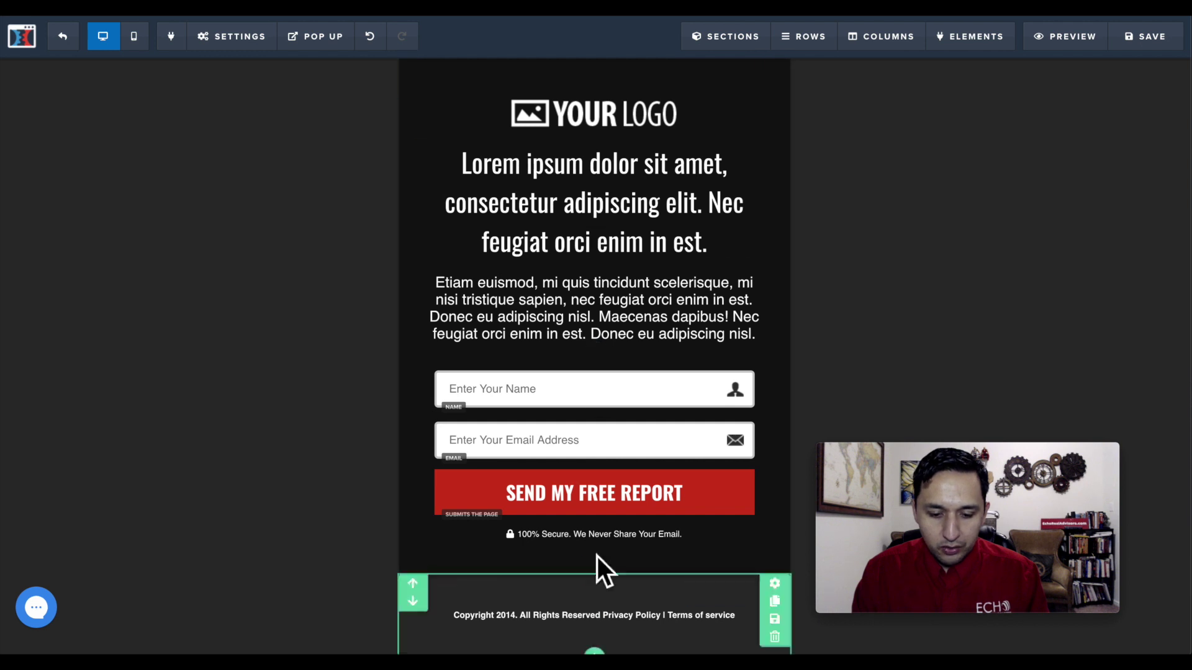
Insert a Full Width section beneath the opt-in form with a 3 Columns row.
left_click(596, 579)
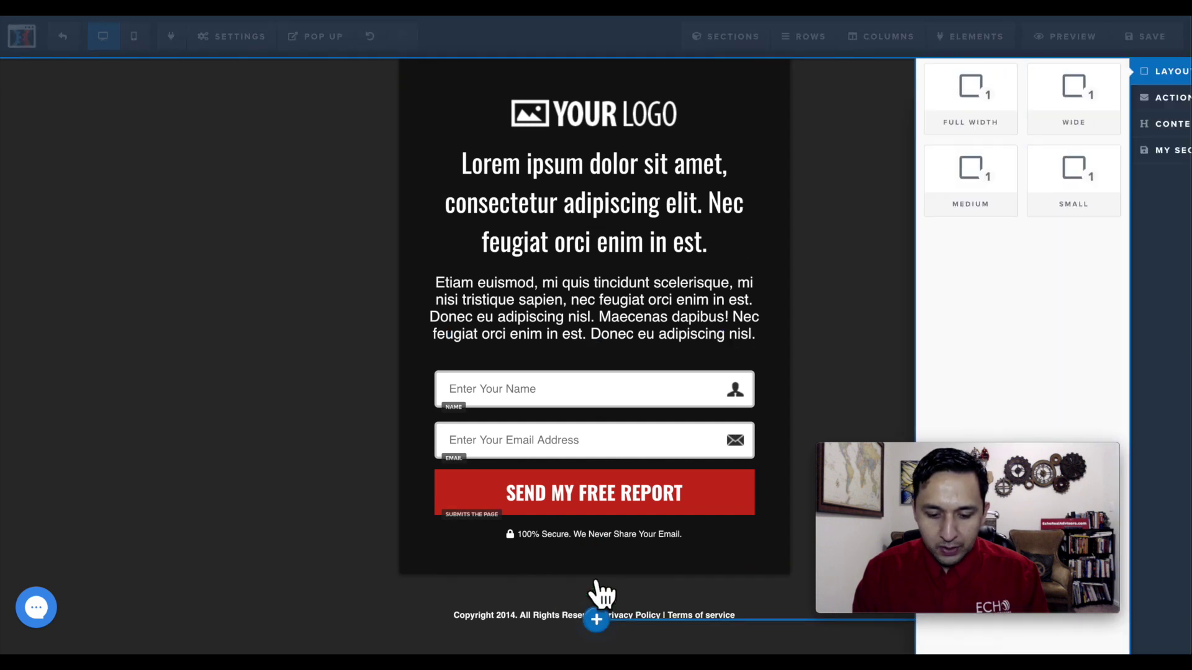
left_click(924, 100)
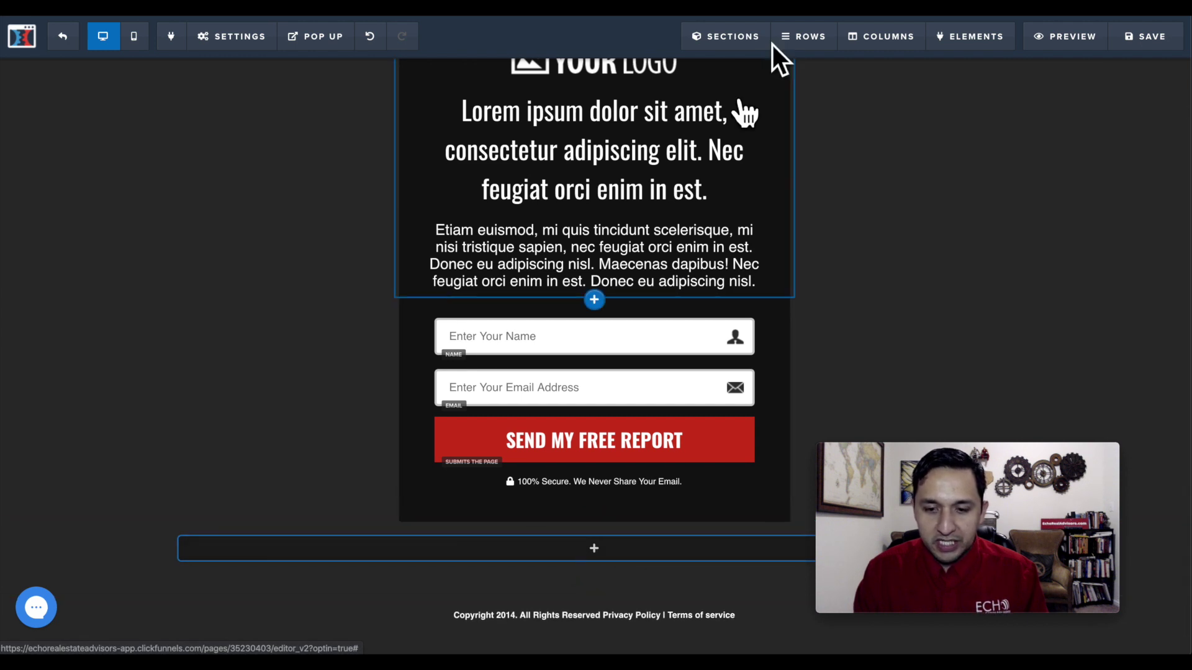
mouse_move(594, 555)
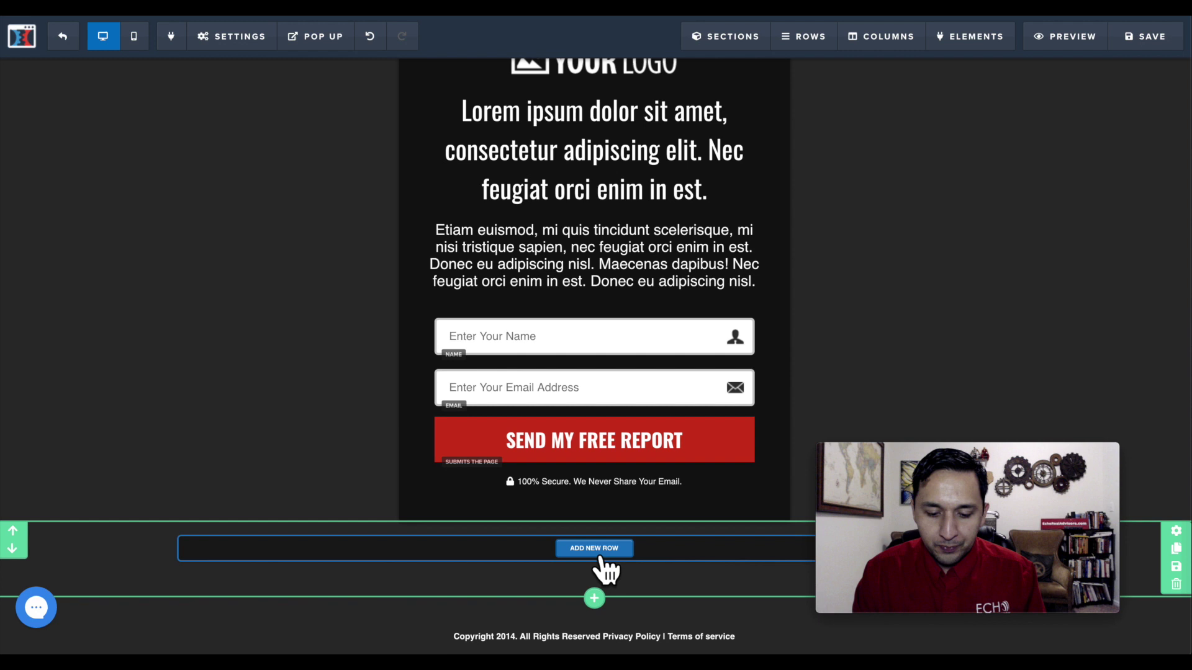
left_click(604, 556)
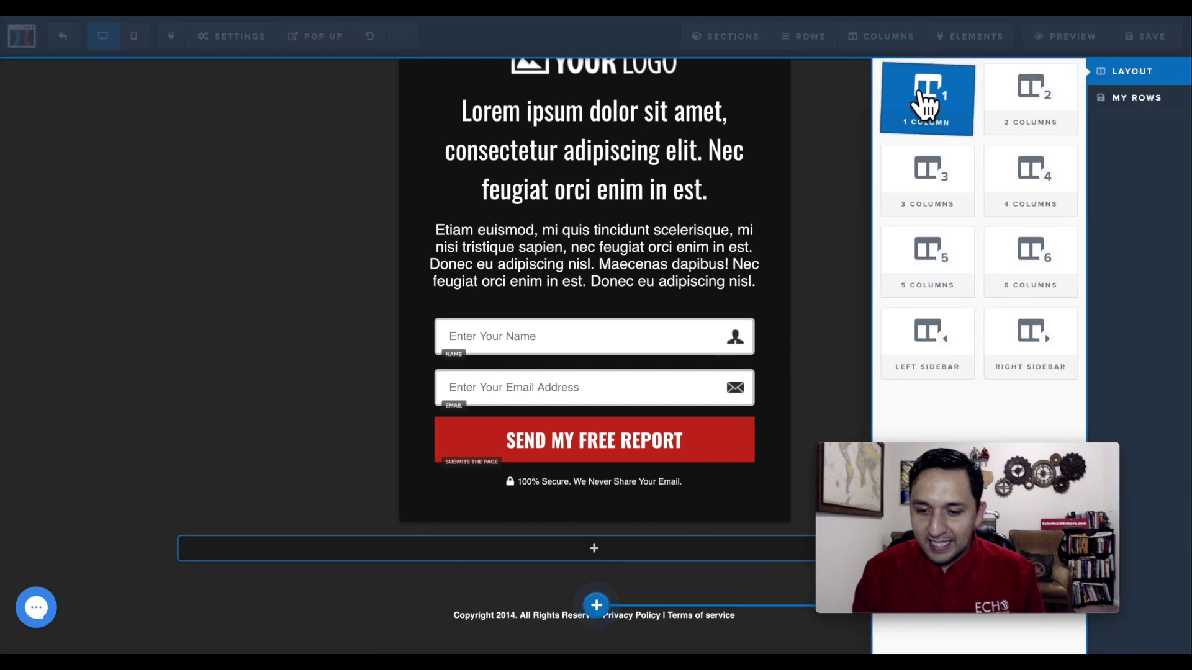
left_click(934, 207)
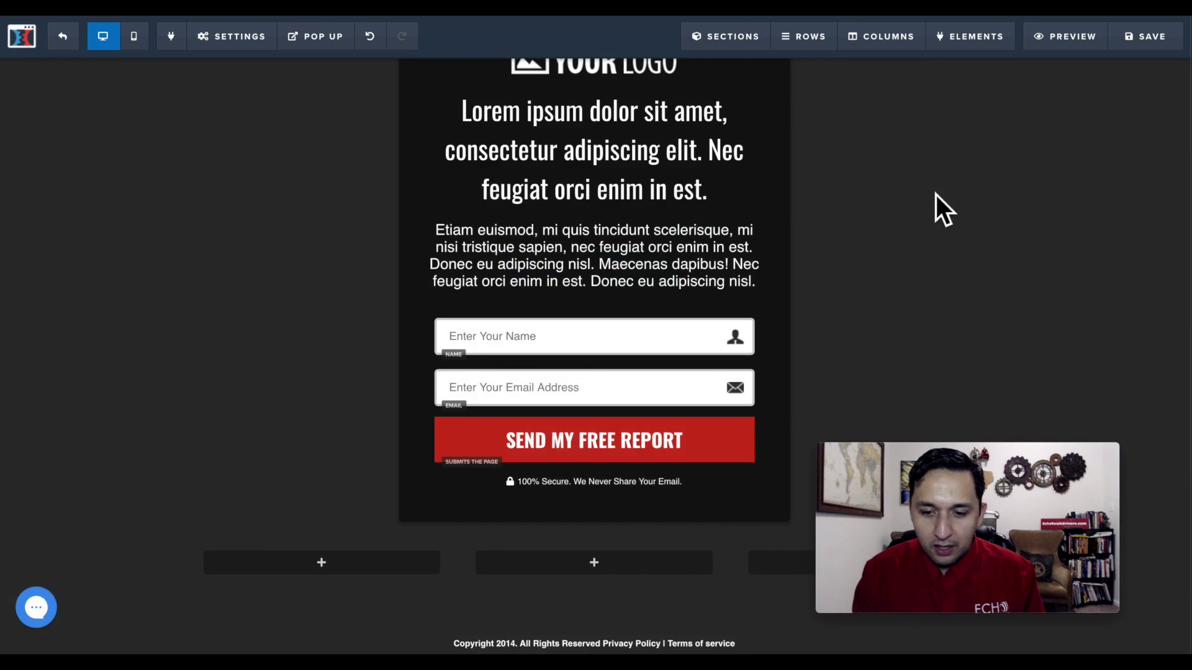
scroll(524, 581, "down", 1)
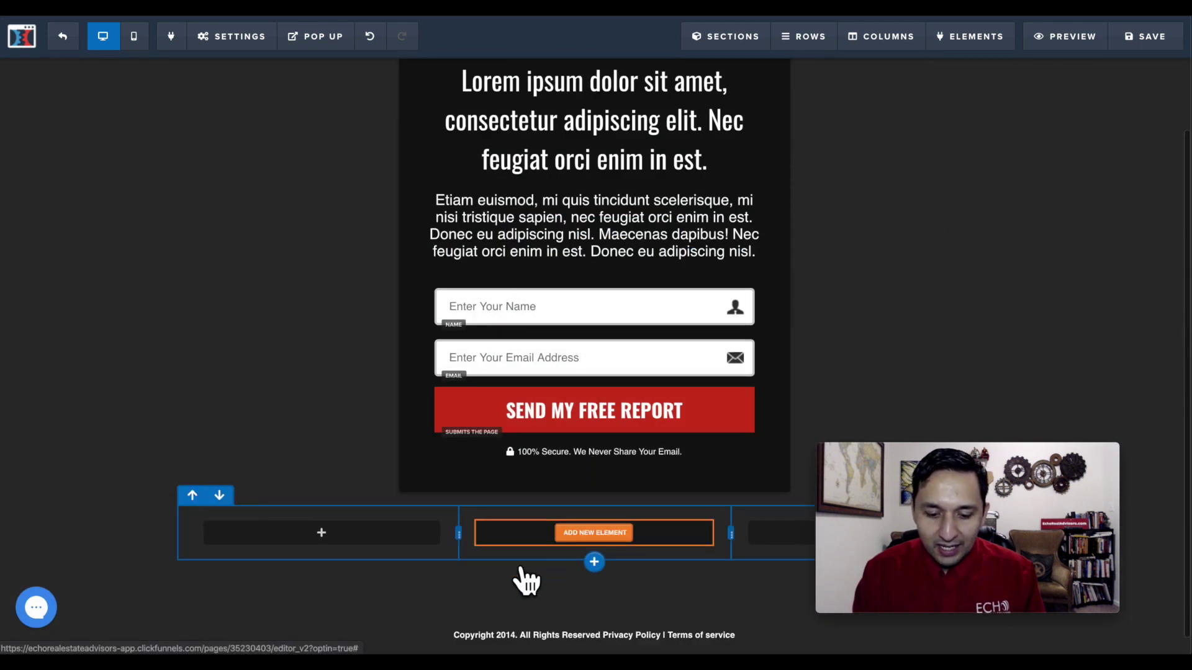
scroll(322, 523, "up", 1)
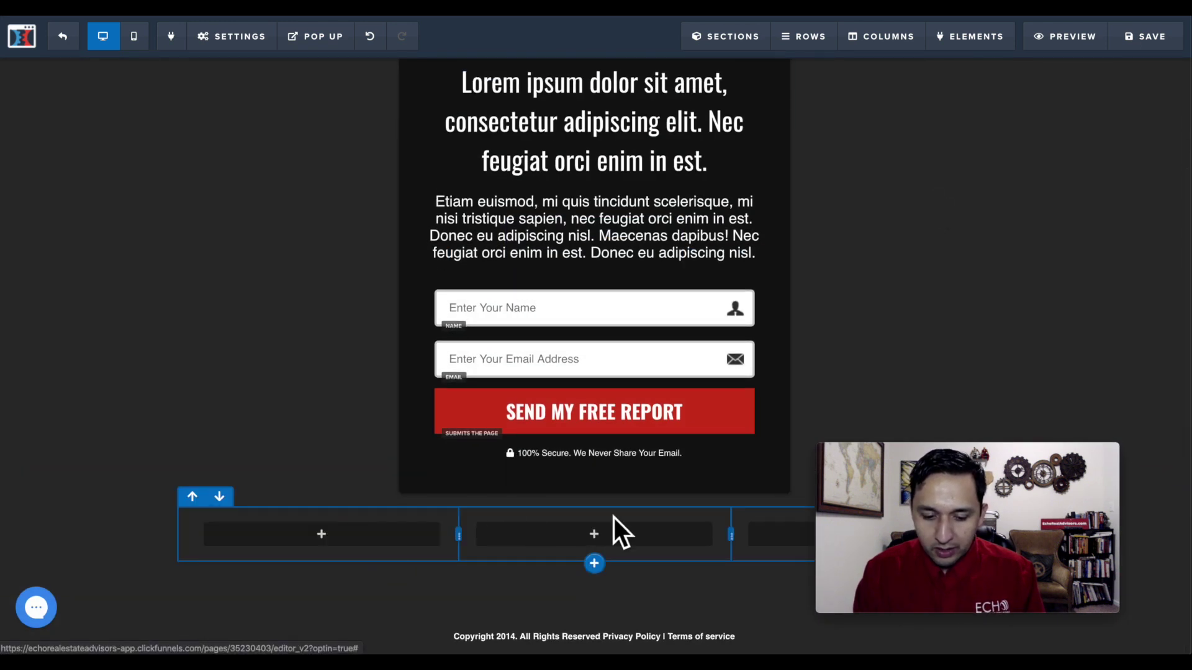
Place a Headline, a demo Image and a Video in the three columns.
left_click(327, 538)
left_click(931, 170)
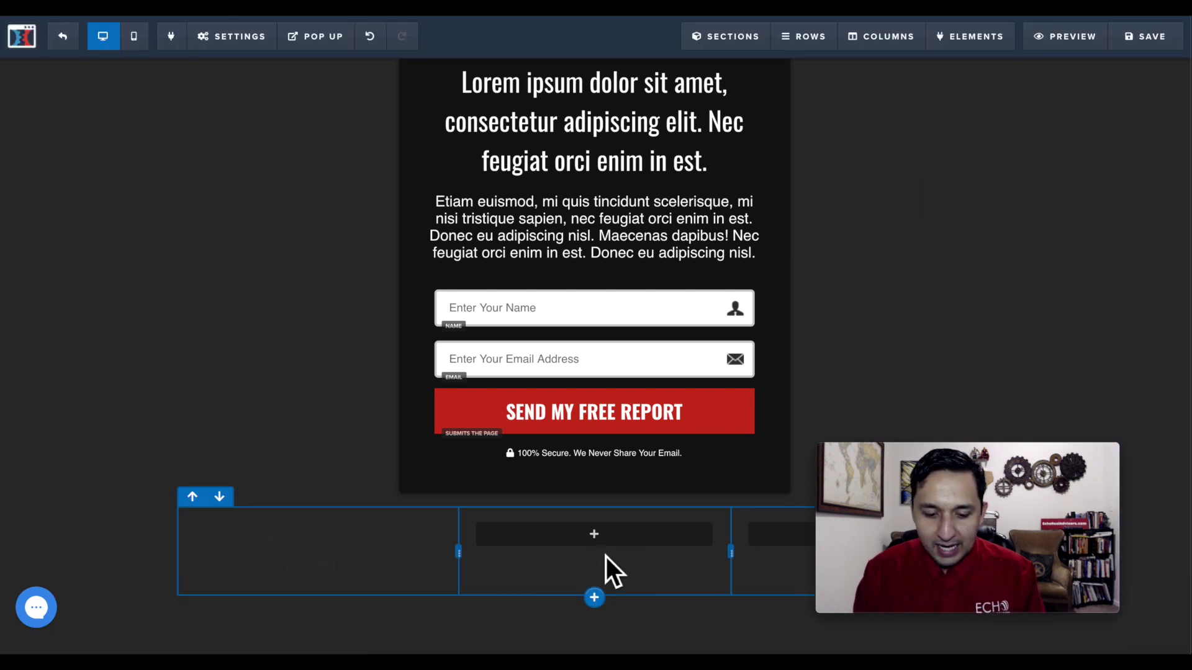
left_click(578, 536)
left_click(925, 344)
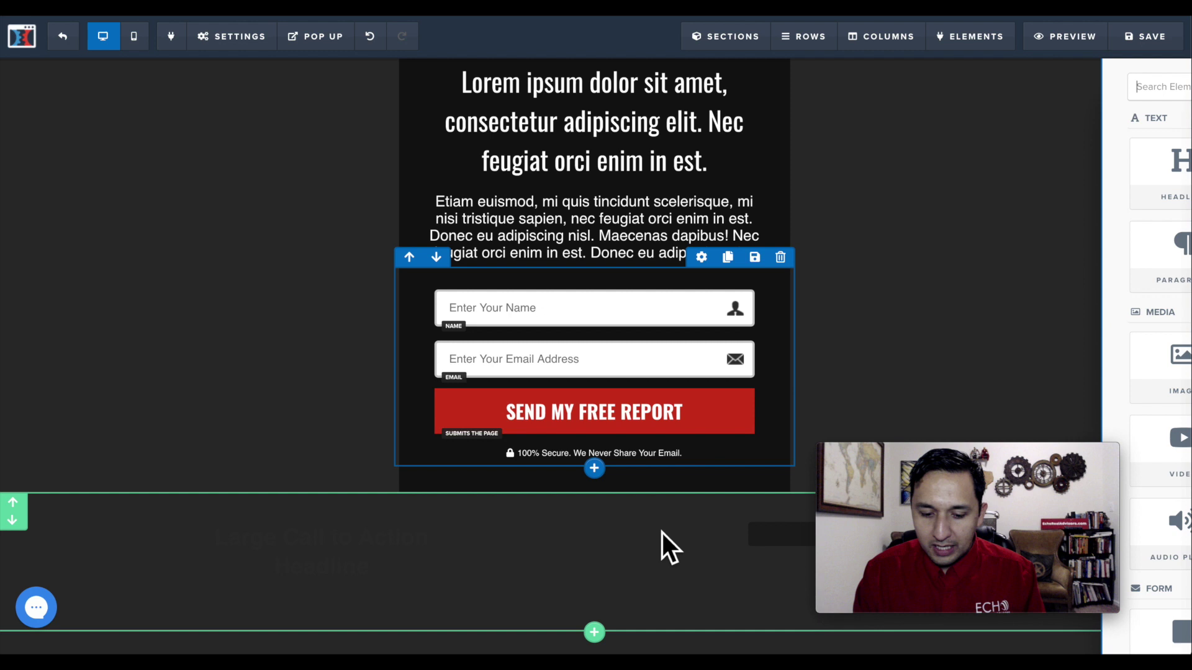
left_click(775, 534)
scroll(987, 223, "down", 3)
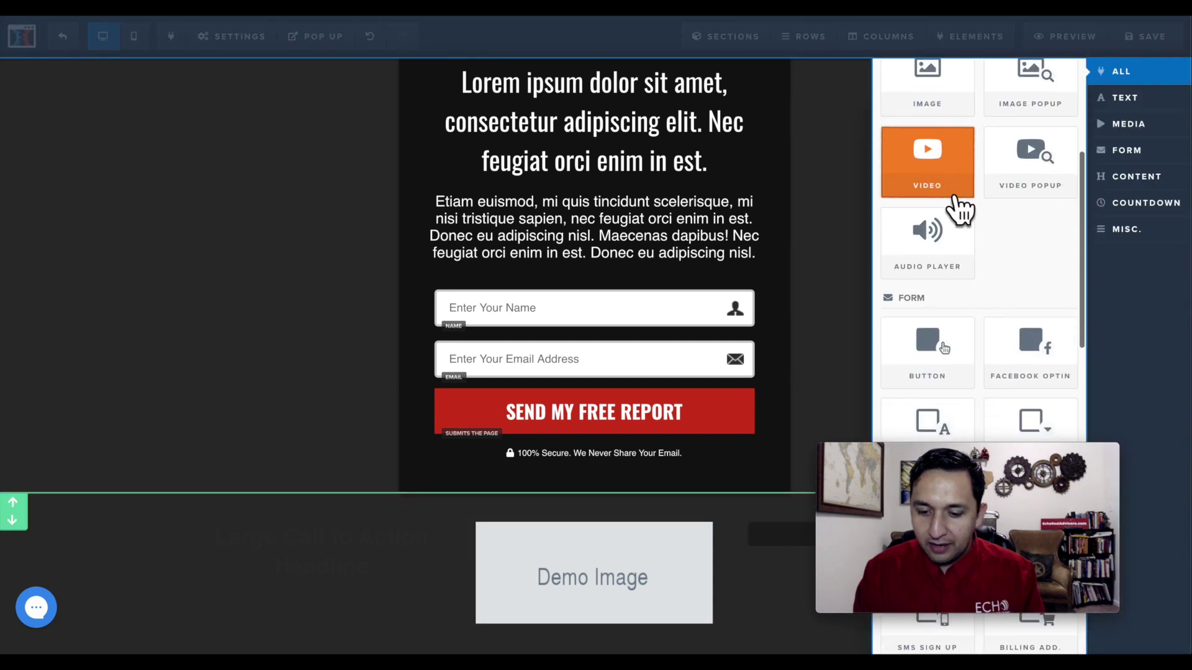
left_click(947, 173)
scroll(610, 559, "down", 3)
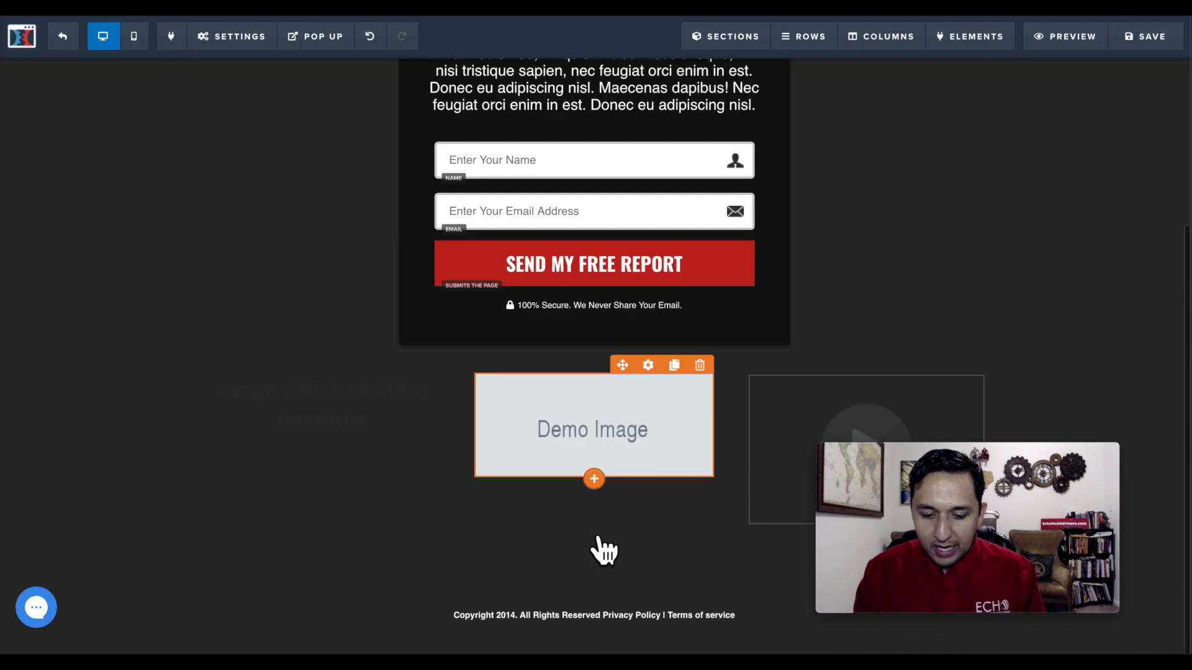
Retype the headline, make its text white, and preview the page.
left_click(307, 424)
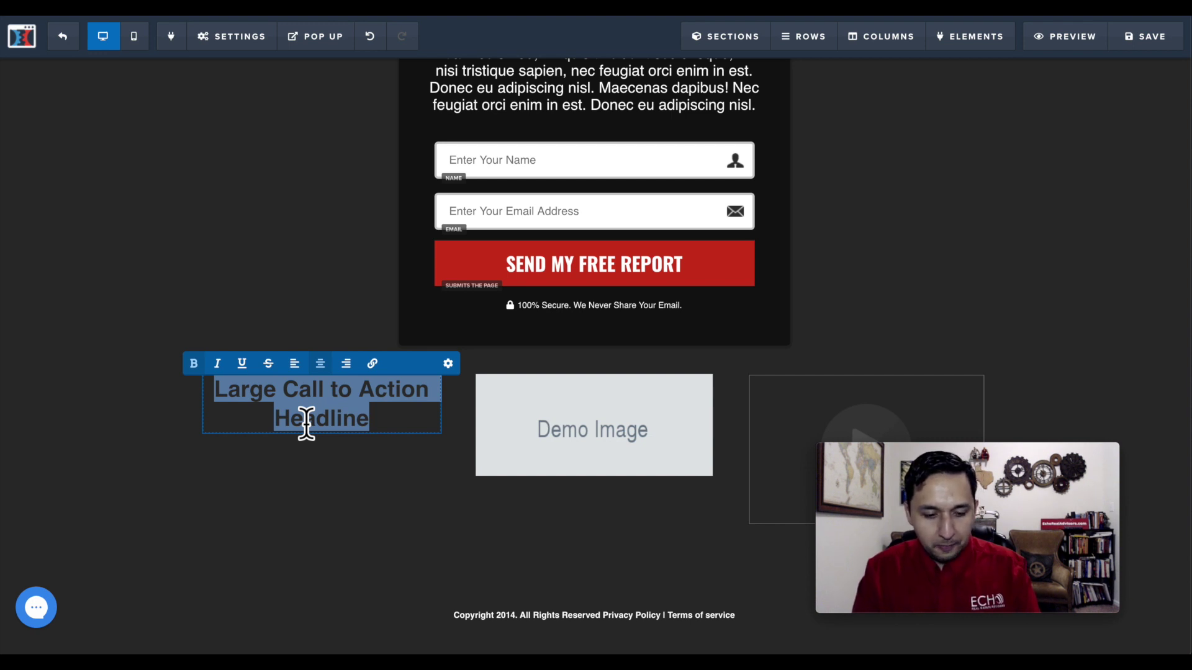
key("BackSpace")
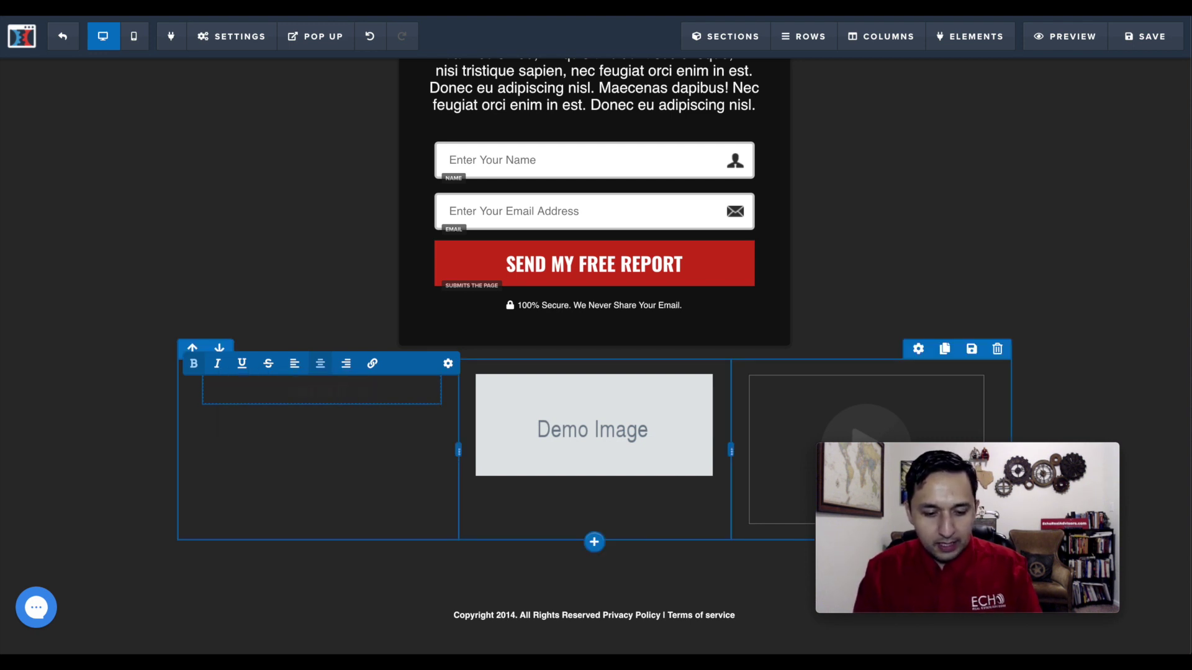
double_click(286, 400)
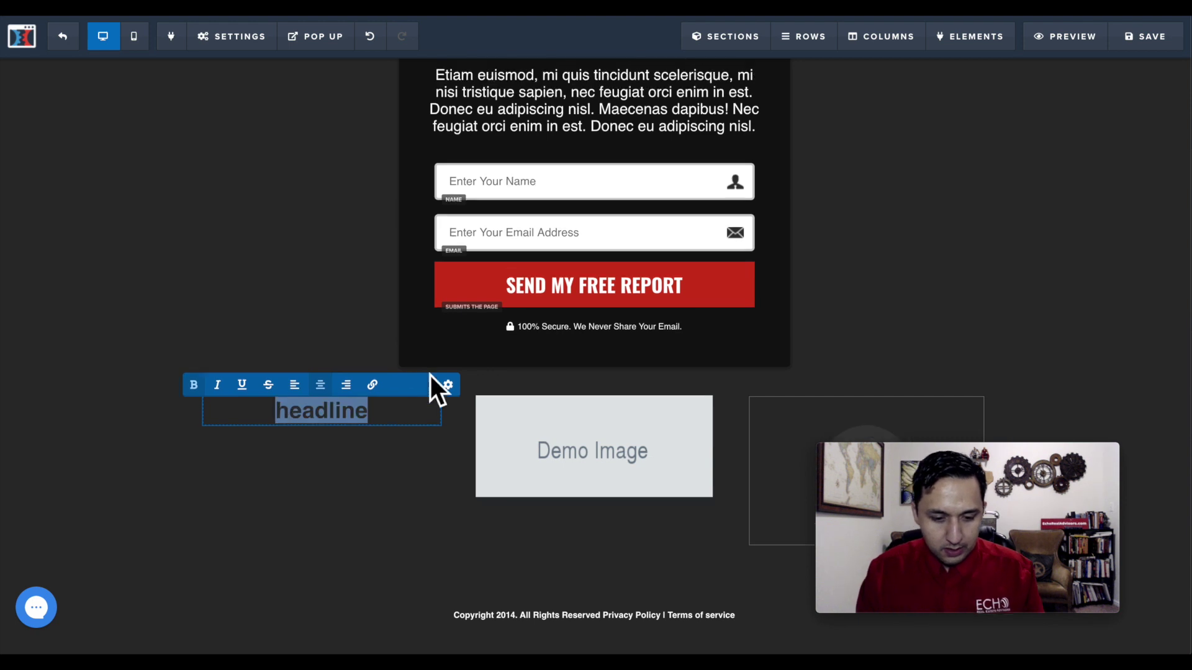
left_click(445, 383)
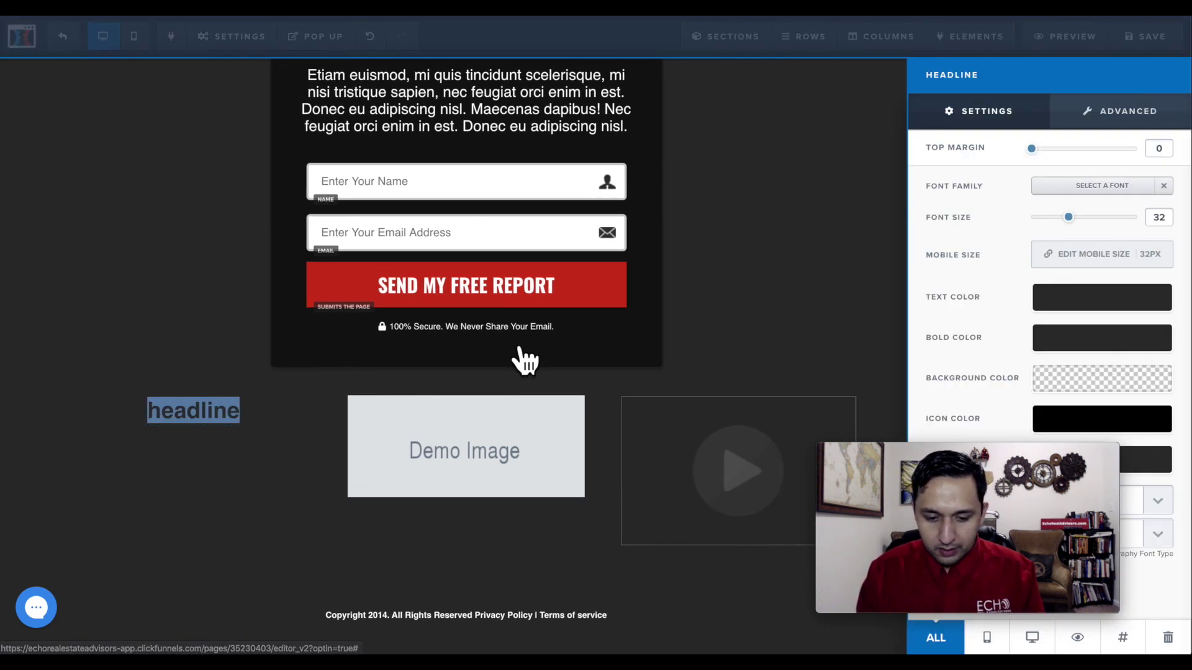
left_click(1079, 298)
left_click(1017, 346)
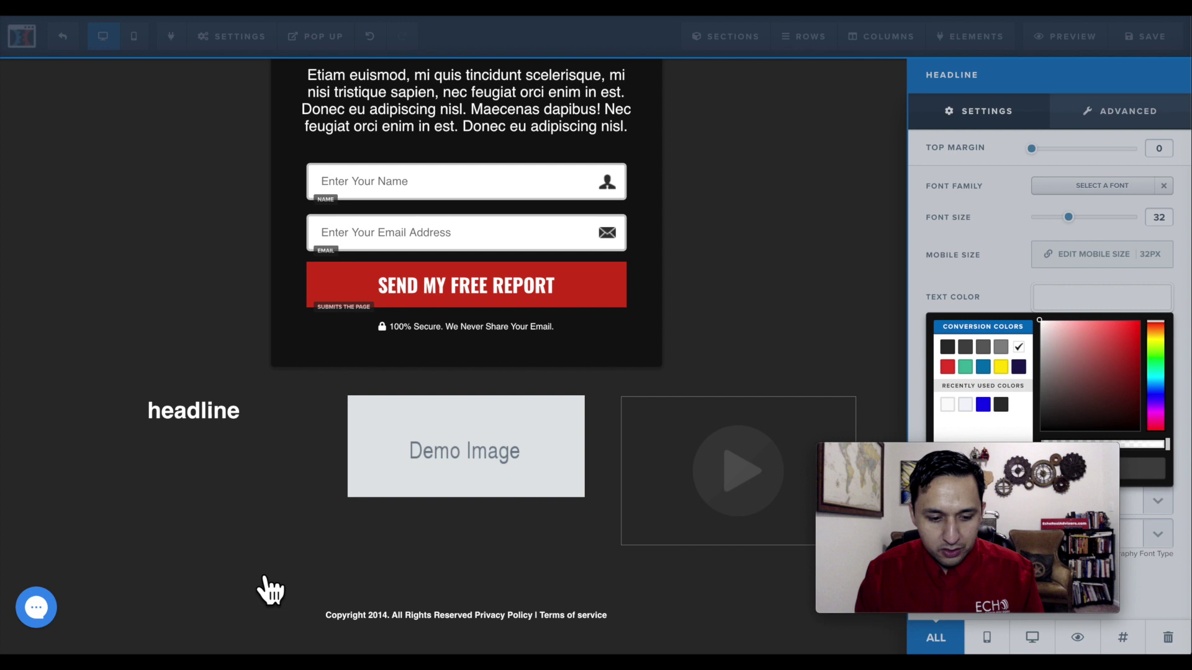
left_click(332, 441)
scroll(439, 517, "up", 3)
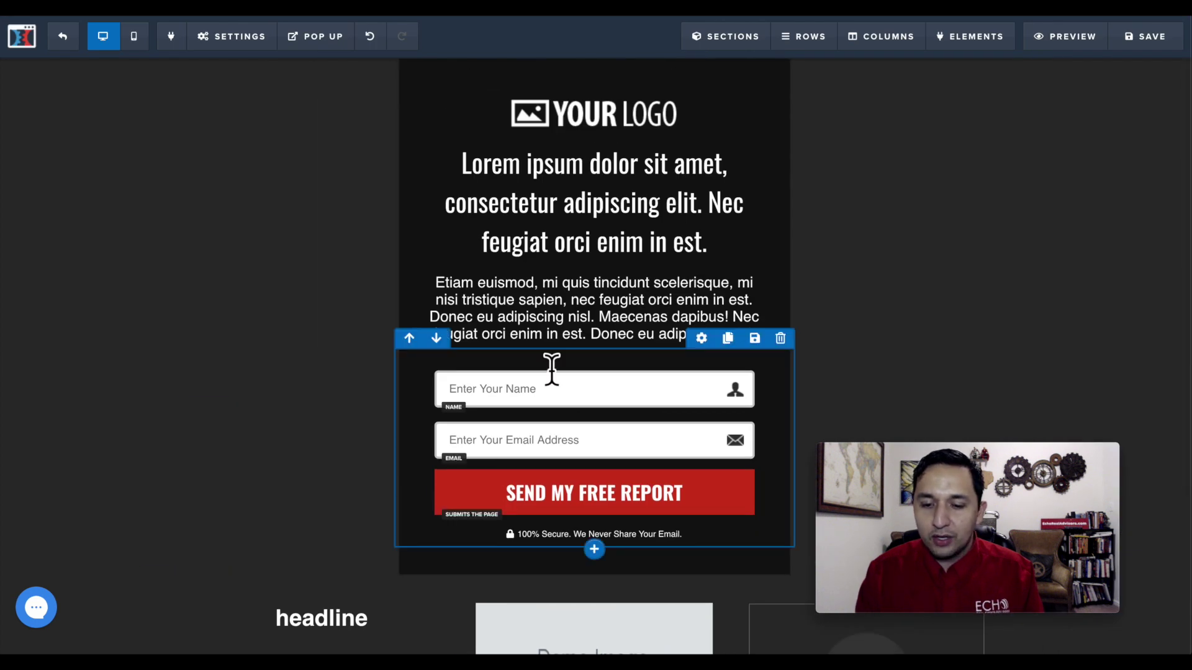
mouse_move(970, 36)
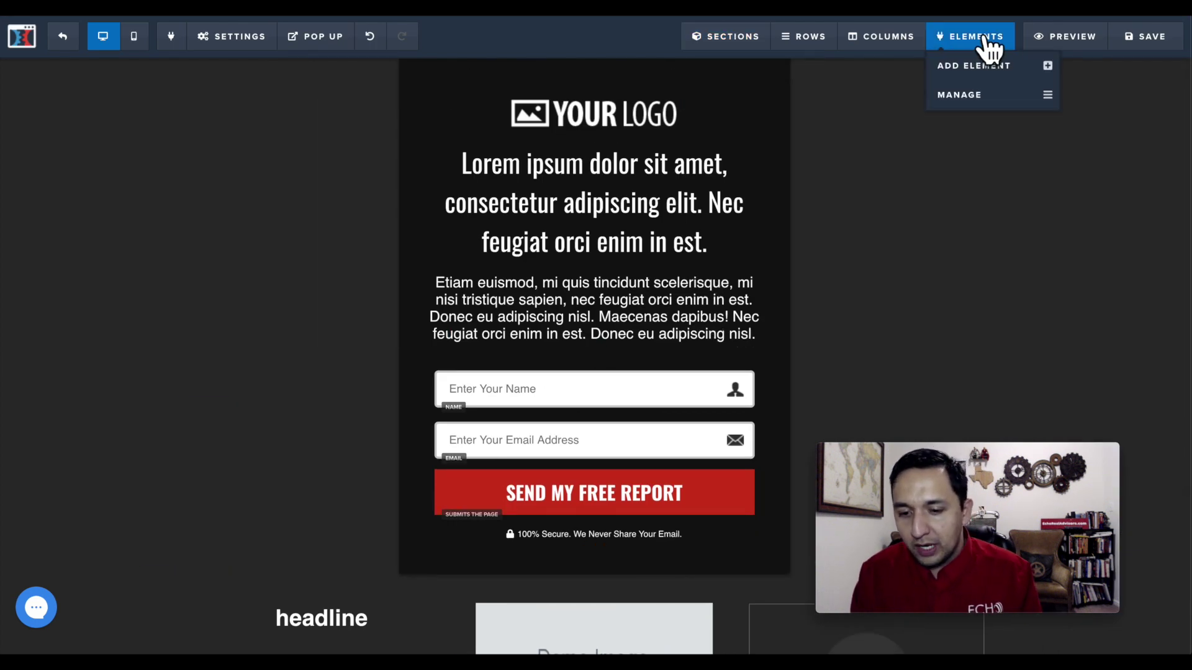
left_click(1059, 37)
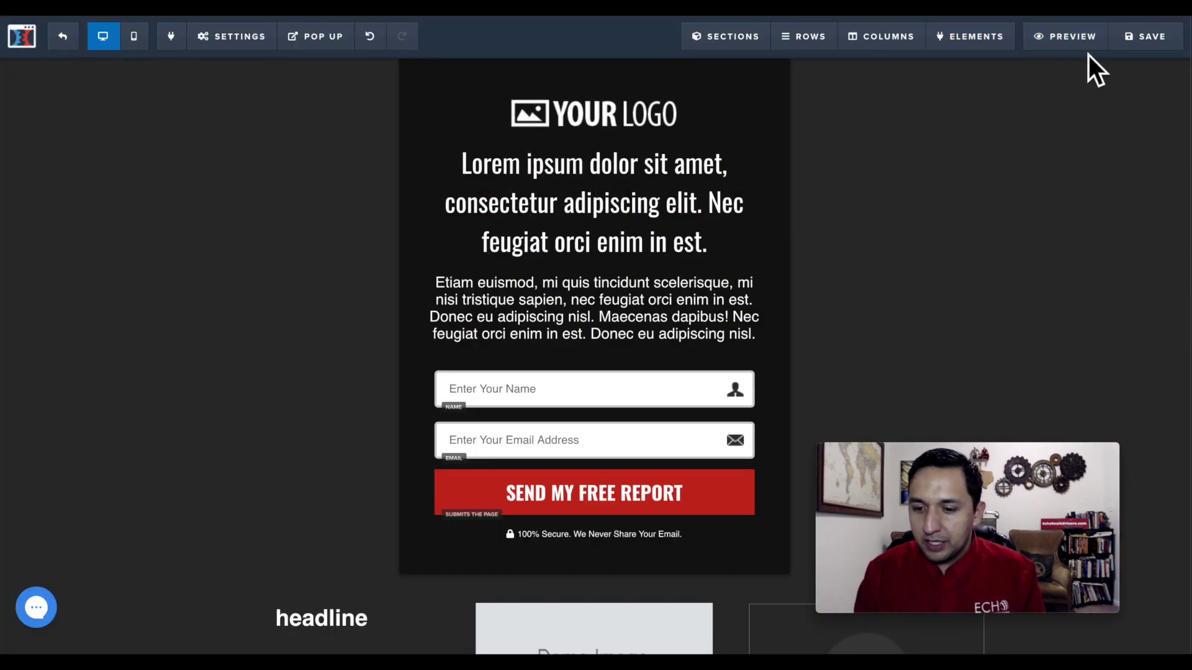
Save and preview the squeeze page, then inspect the logo in the editor.
left_click(1129, 41)
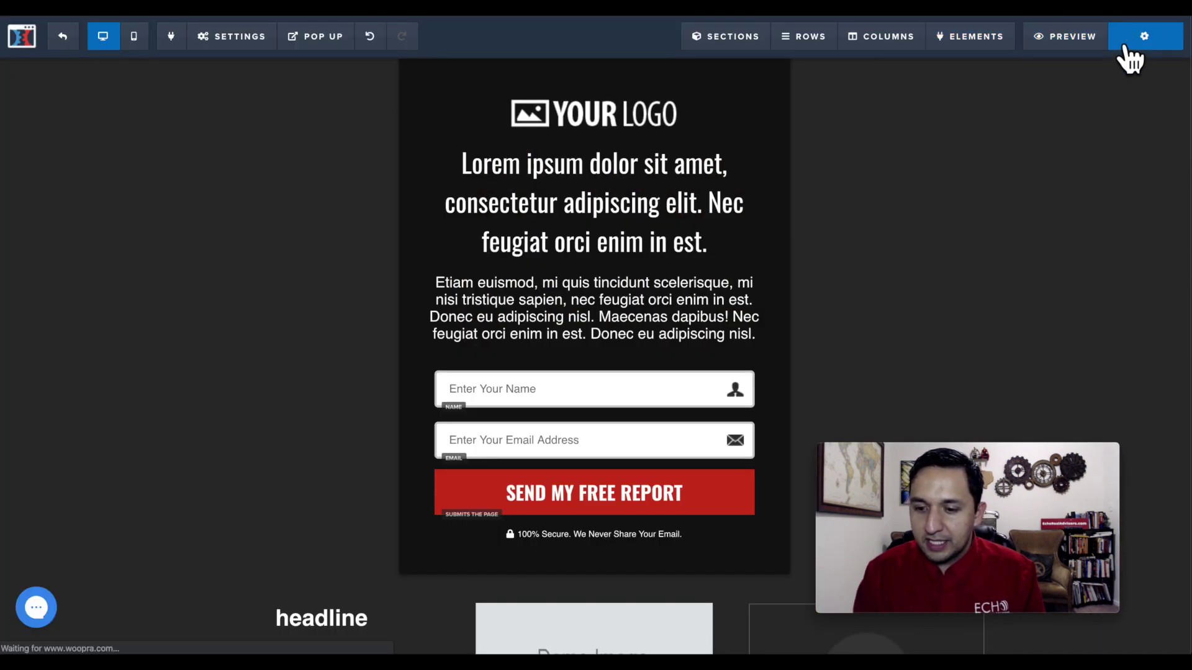
left_click(1069, 39)
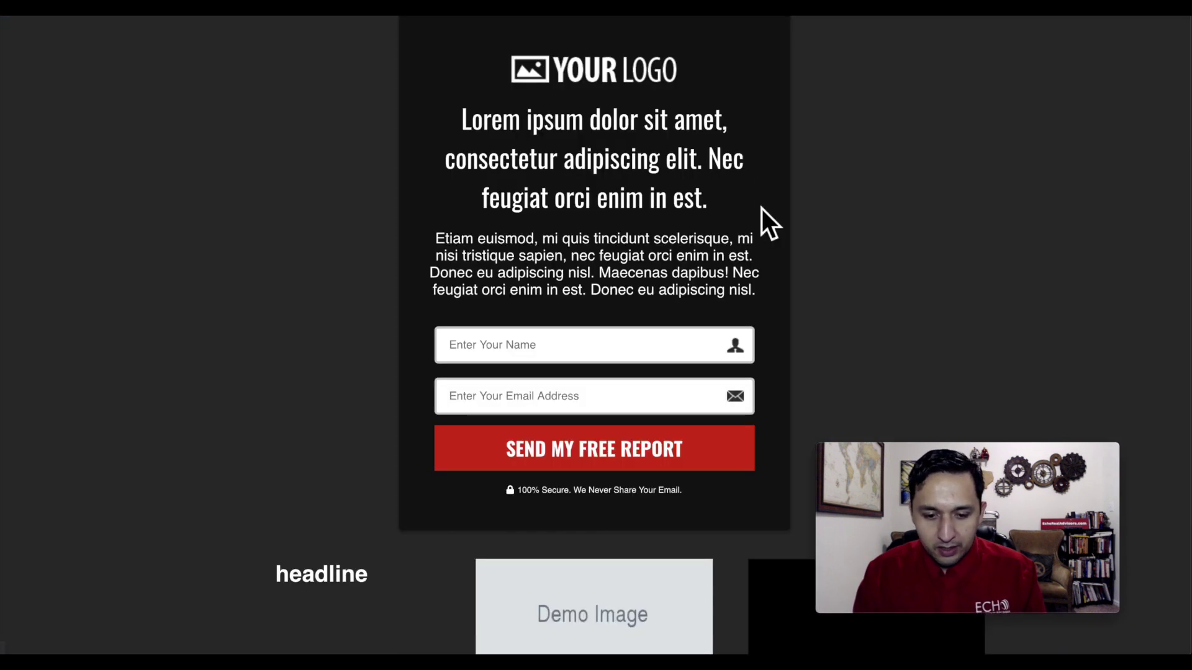
scroll(493, 582, "down", 3)
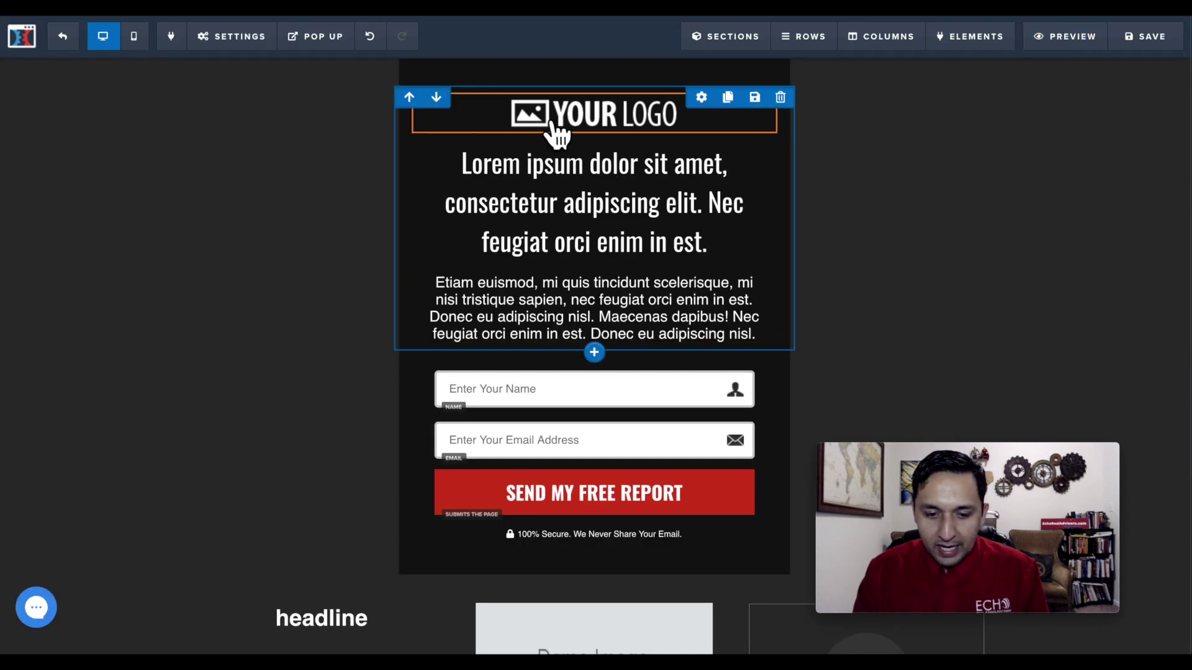
left_click(558, 116)
left_click(577, 247)
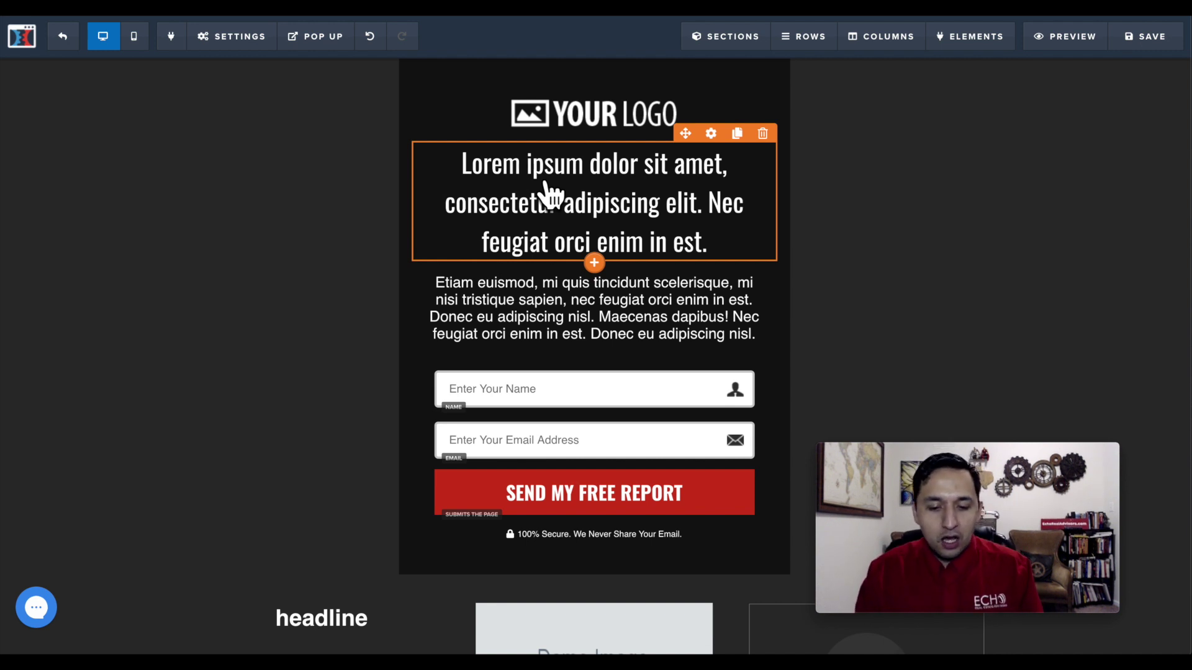
scroll(559, 233, "down", 1)
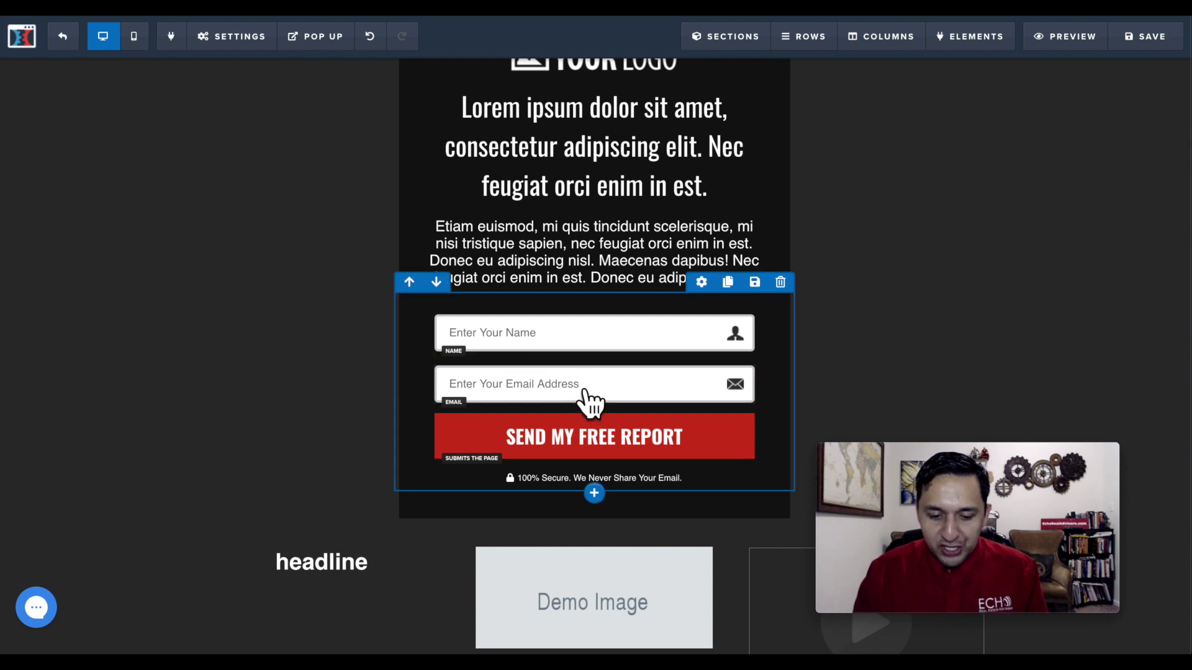
mouse_move(594, 440)
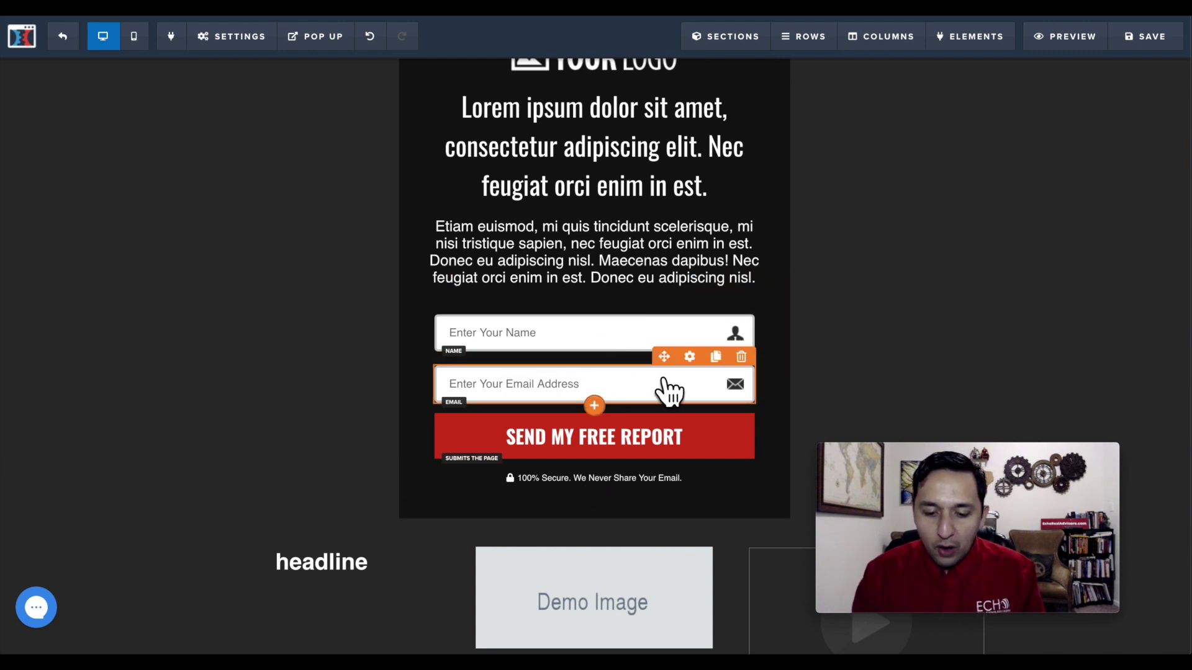
Duplicate the email field, set its Input Type to Phone Number, and edit the placeholder.
left_click(716, 358)
left_click(564, 438)
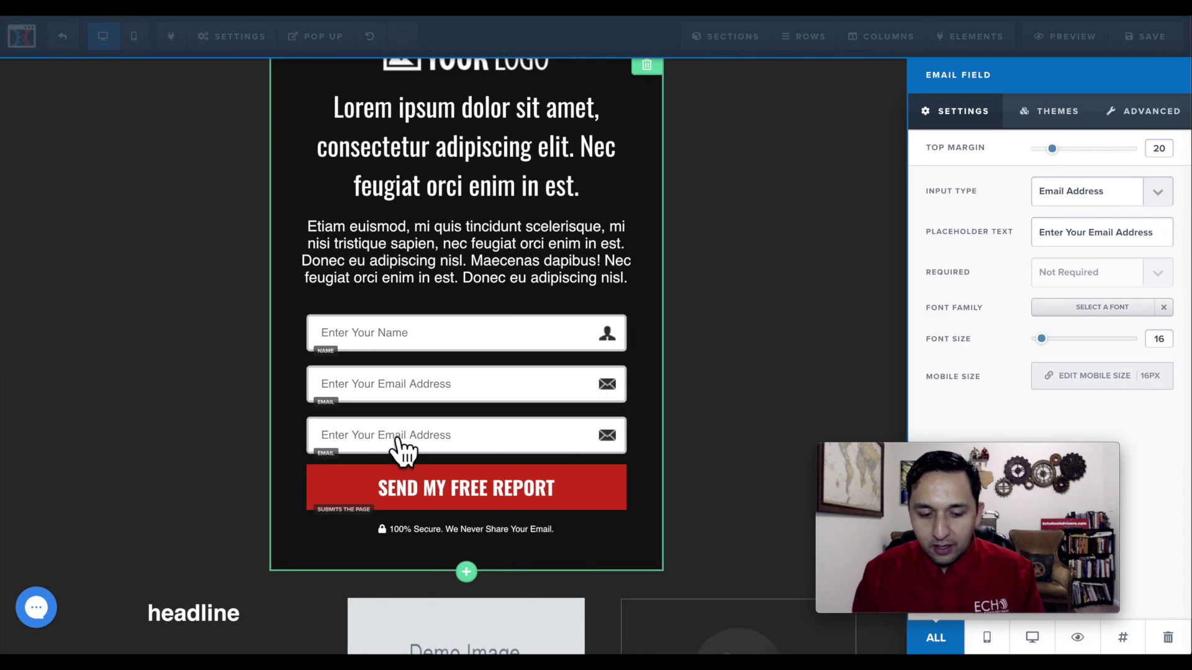
left_click(1117, 191)
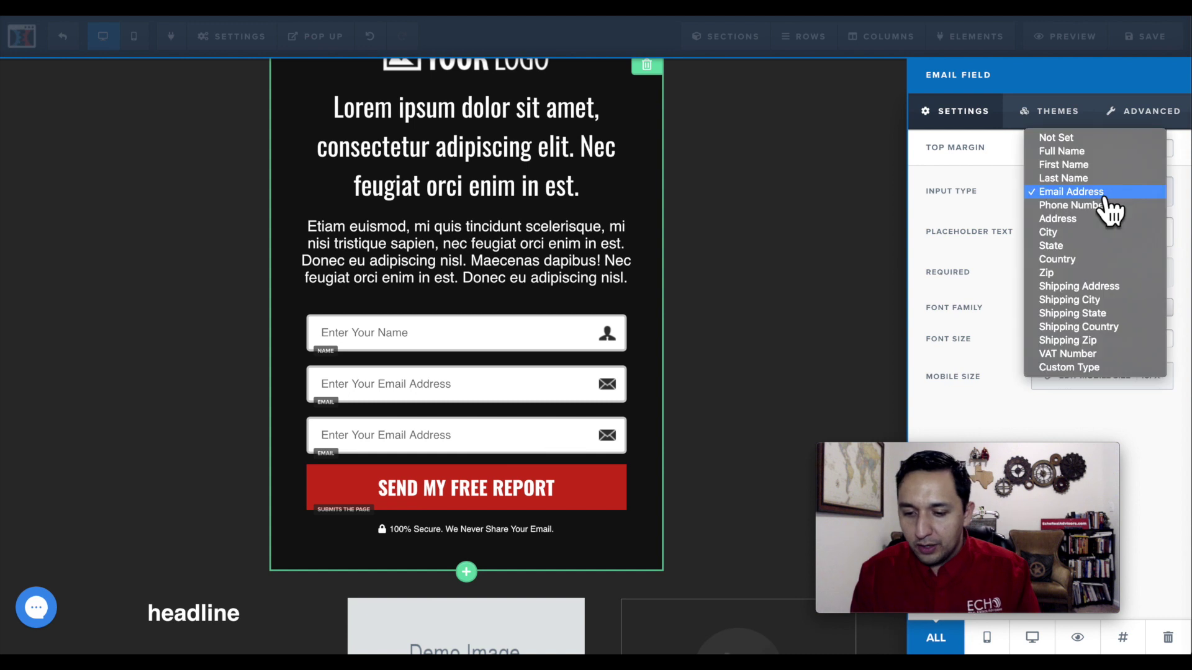
left_click(1094, 205)
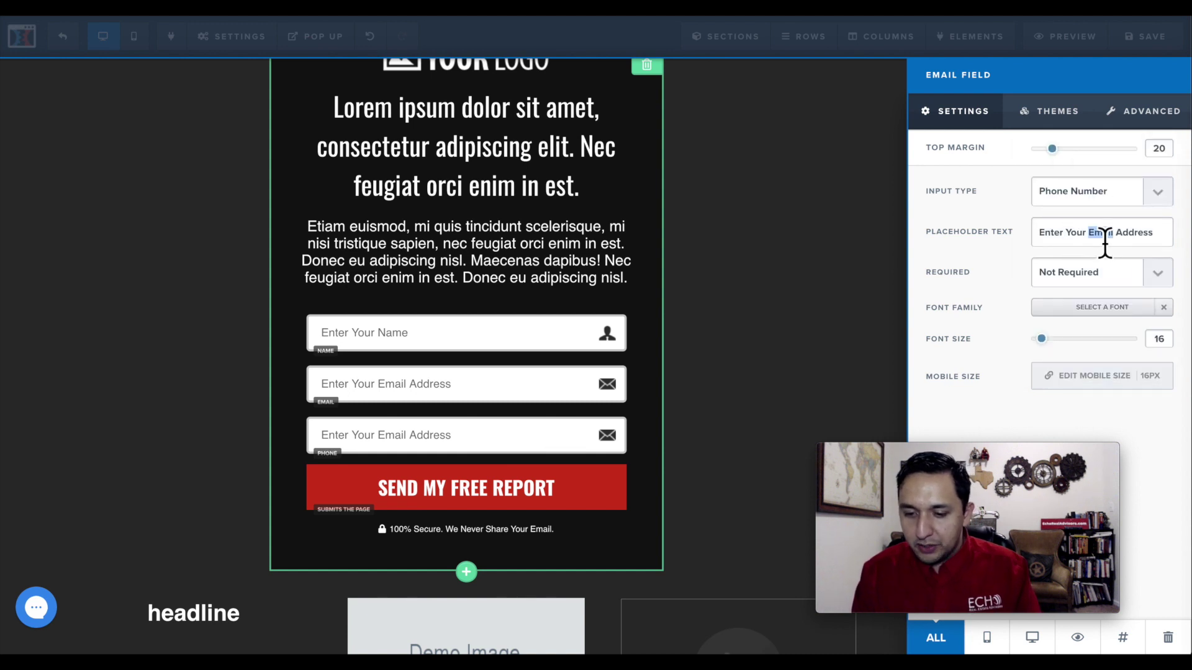
double_click(1138, 242)
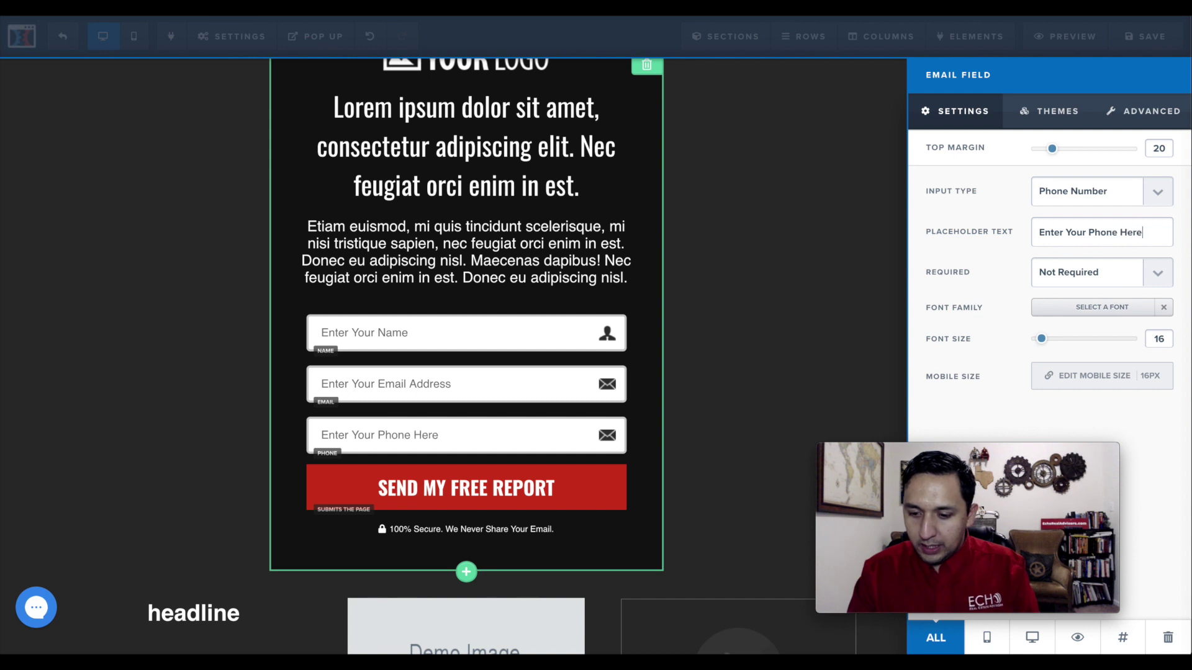
Give the new phone field the Phone Icon from its Advanced options.
left_click(463, 446)
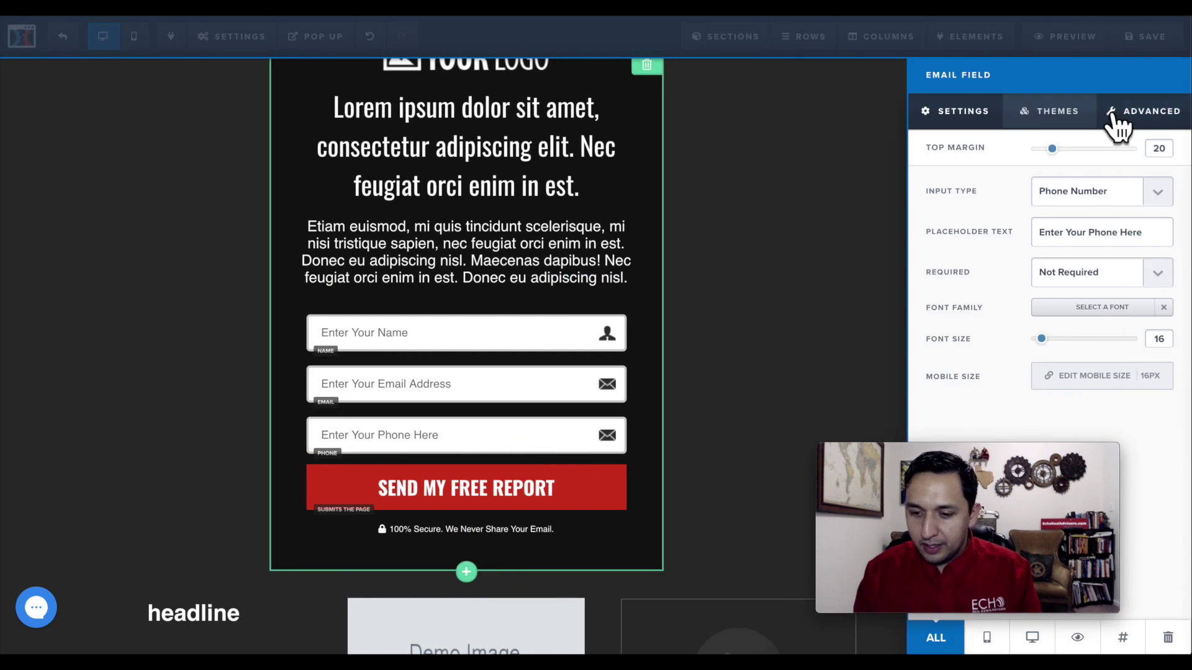
left_click(1117, 127)
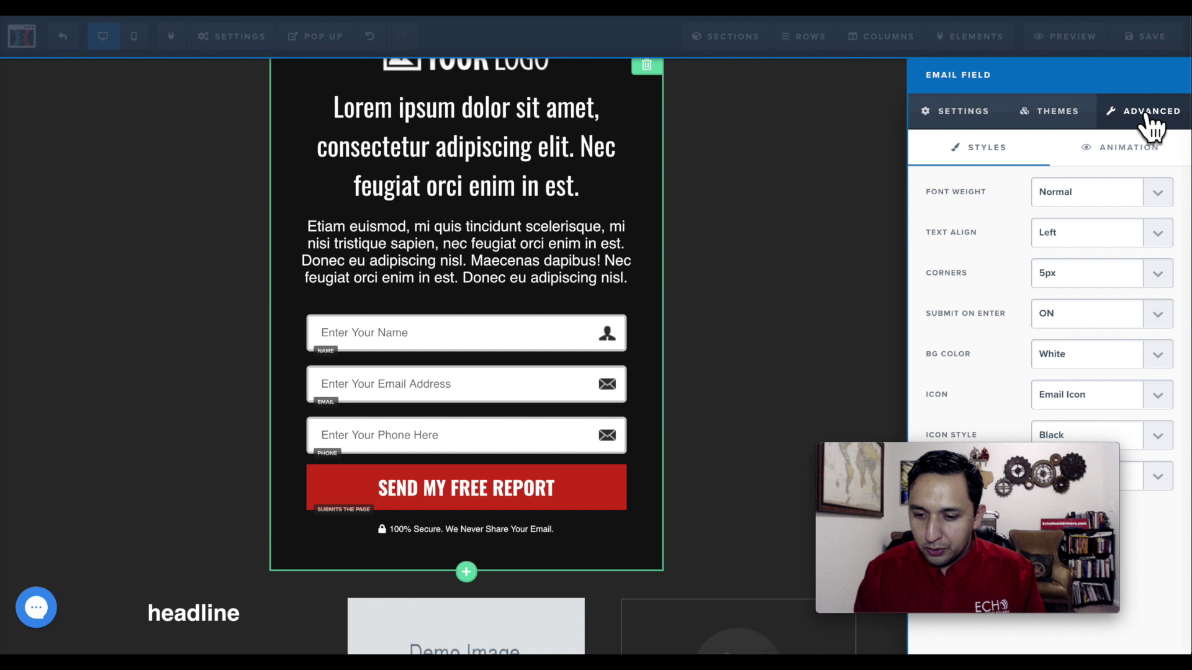
left_click(1158, 394)
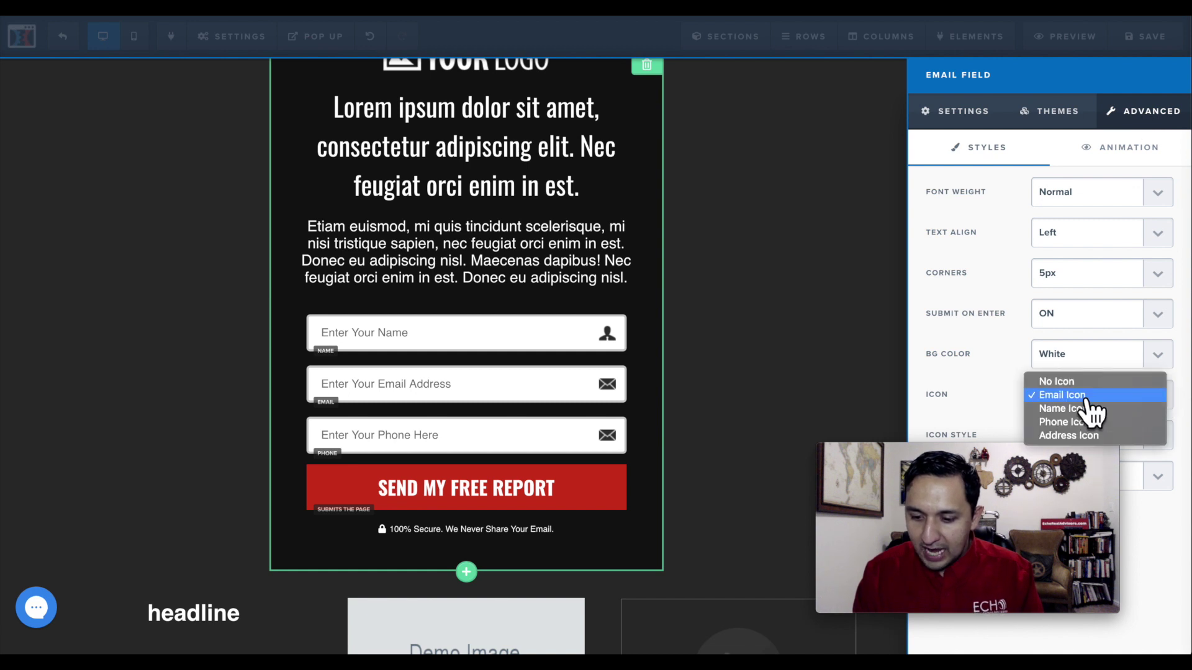
left_click(1063, 421)
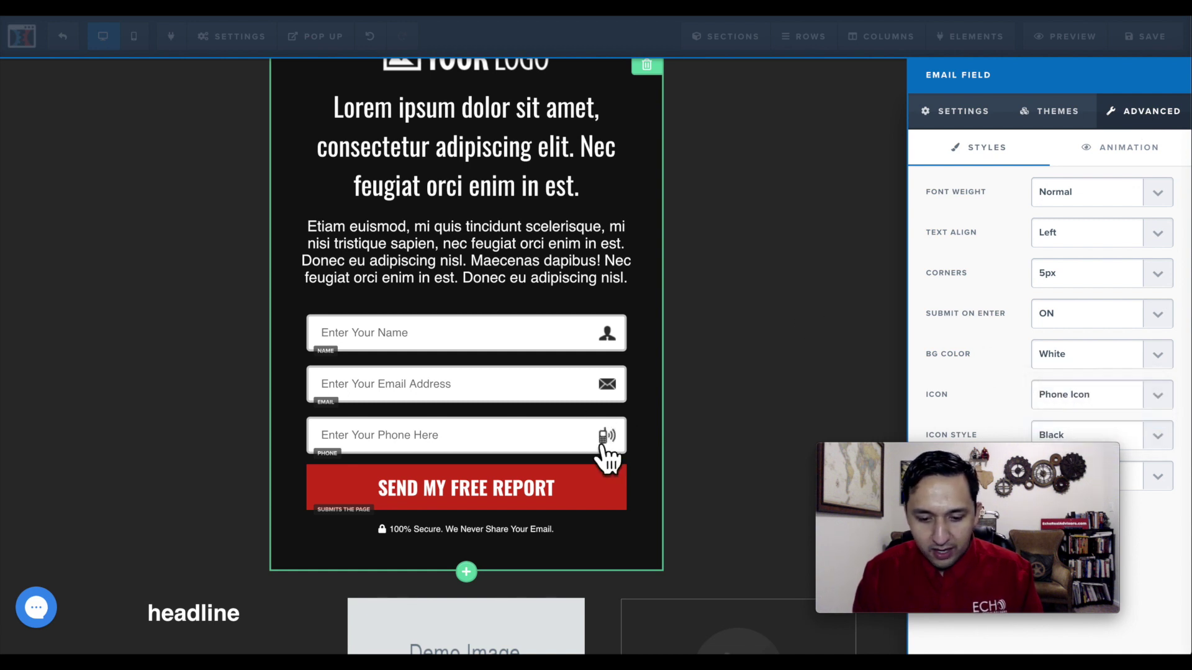
left_click(536, 424)
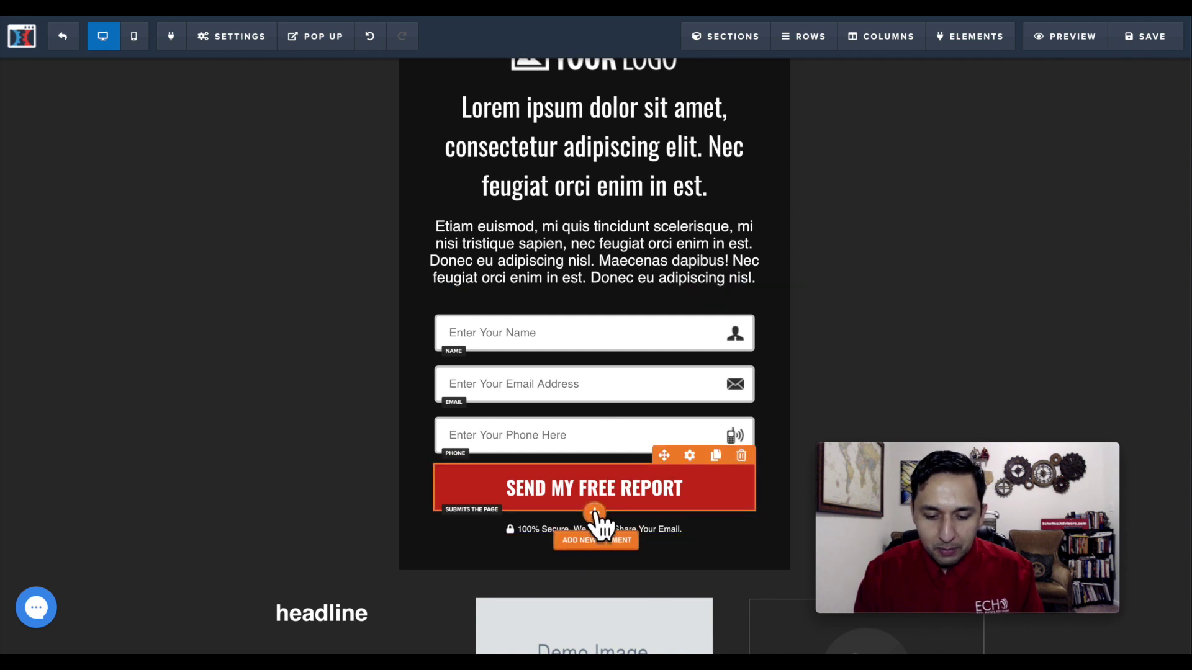
mouse_move(594, 332)
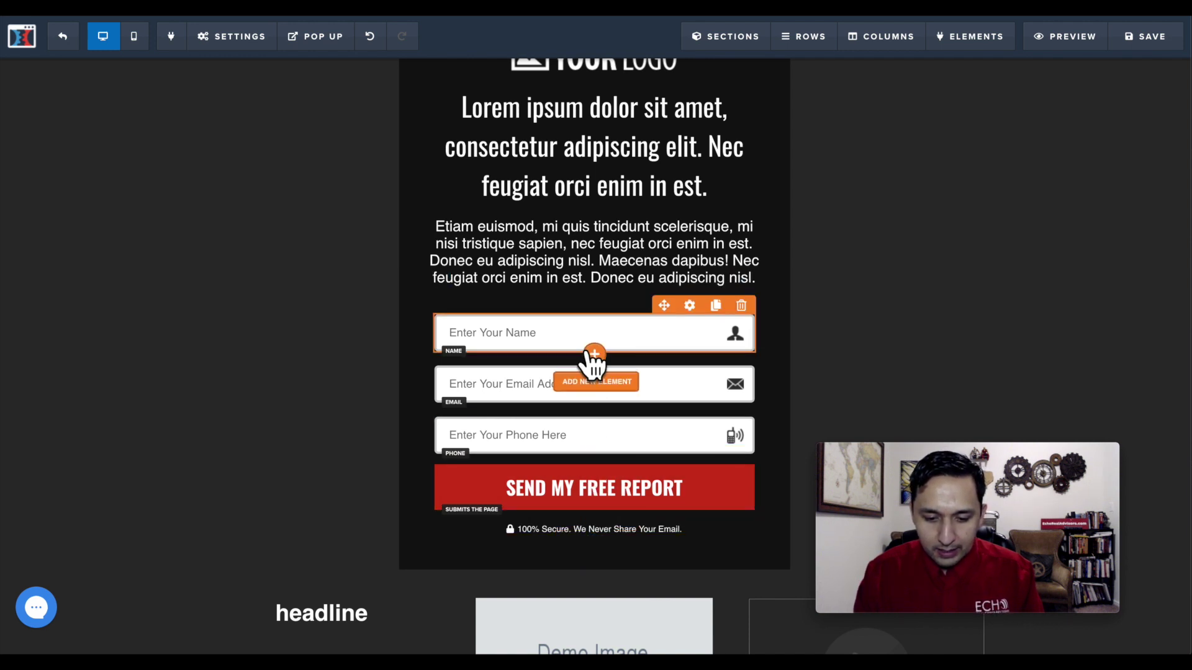
left_click(592, 375)
scroll(945, 252, "down", 3)
scroll(944, 252, "down", 3)
scroll(946, 252, "down", 4)
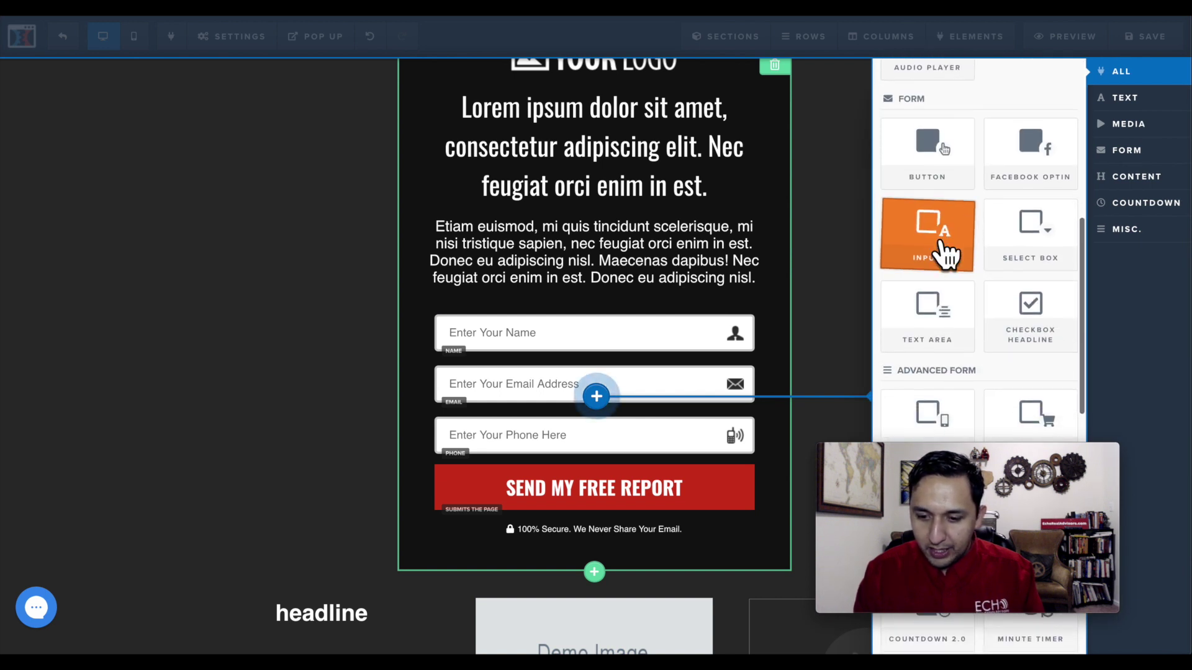
scroll(945, 251, "down", 1)
left_click(935, 182)
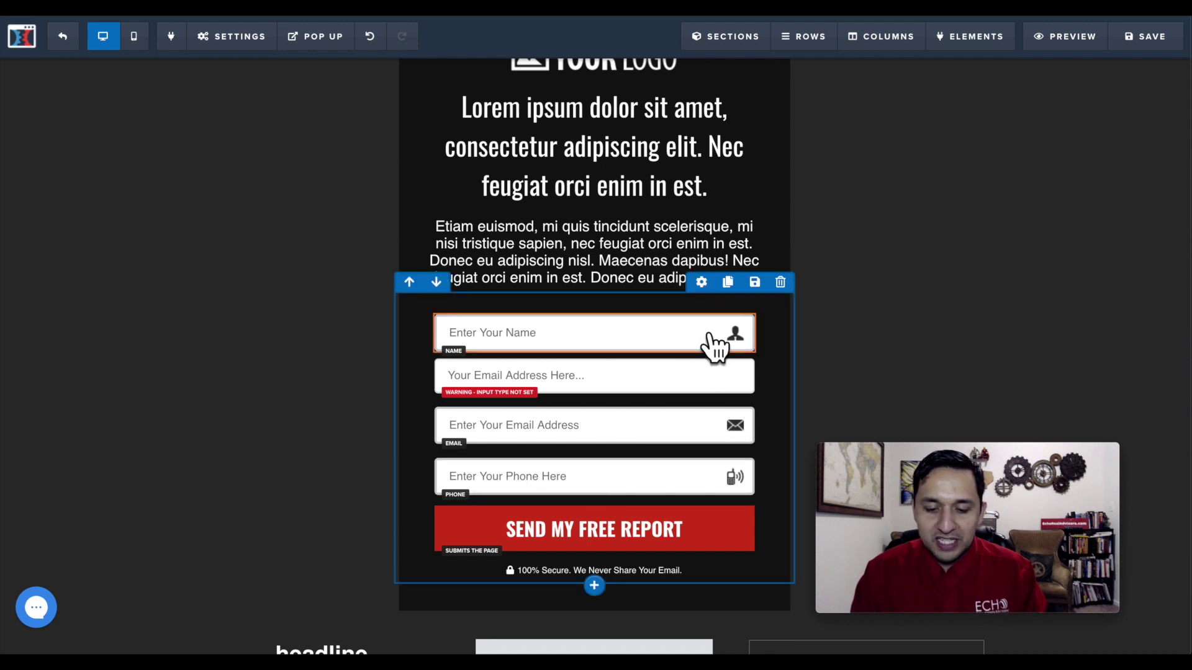
left_click(741, 352)
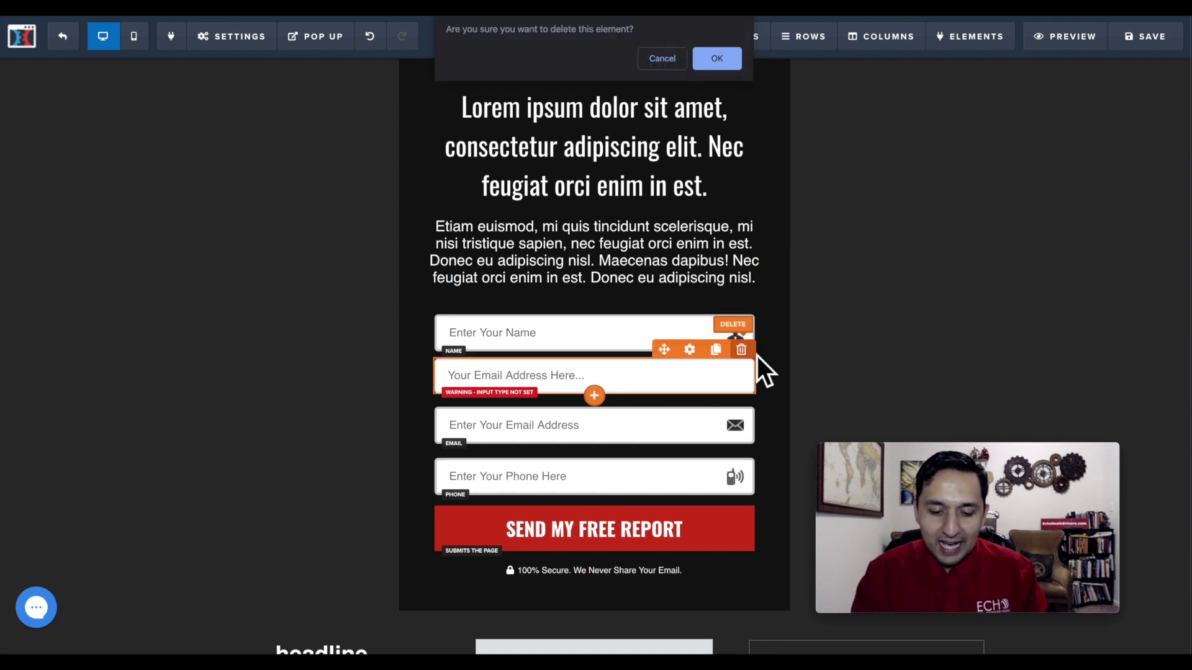
left_click(717, 58)
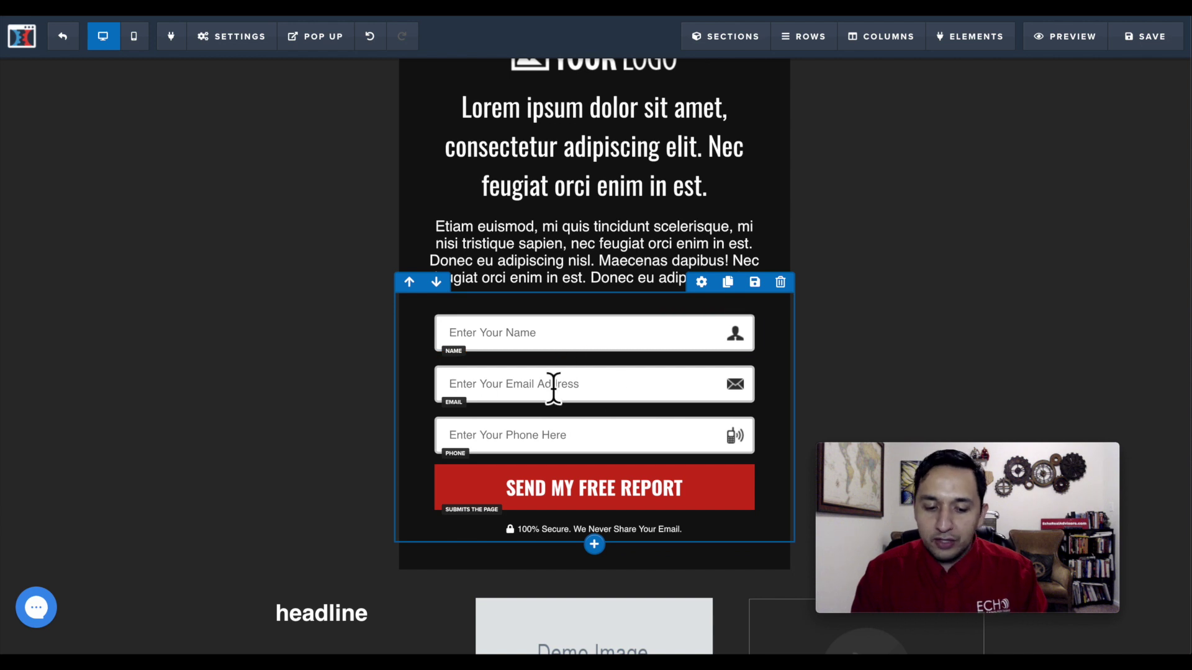
Try the button's action choices: pop up, Facebook optin, website URL and next step.
left_click(649, 503)
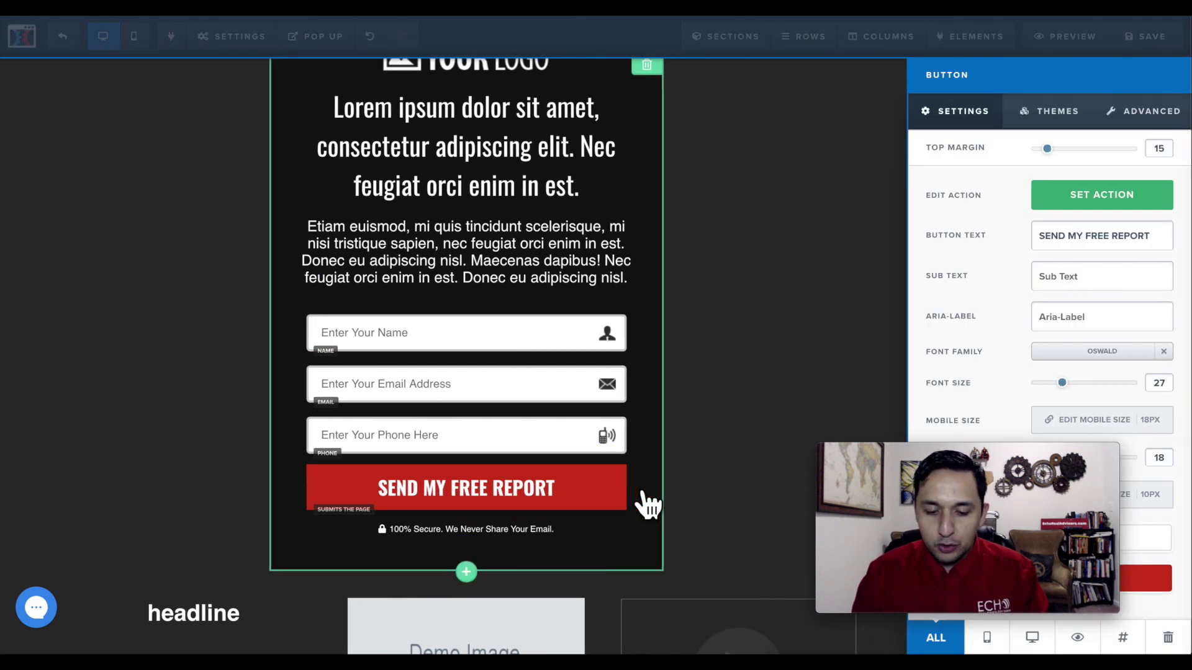
left_click(1100, 197)
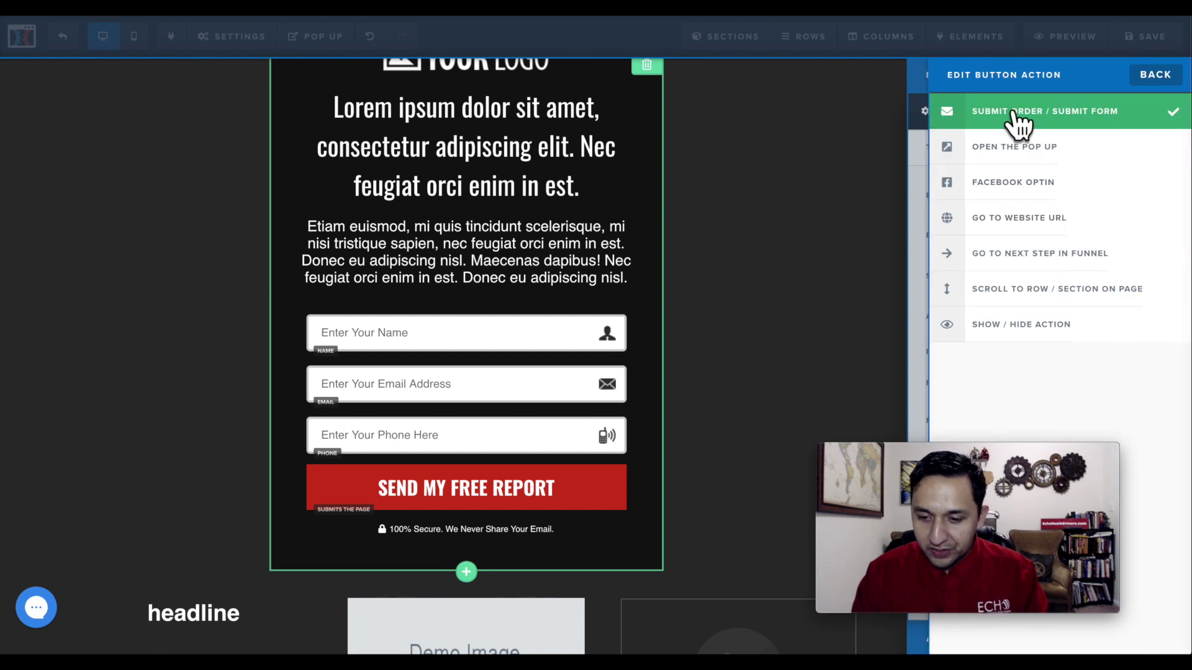
left_click(996, 167)
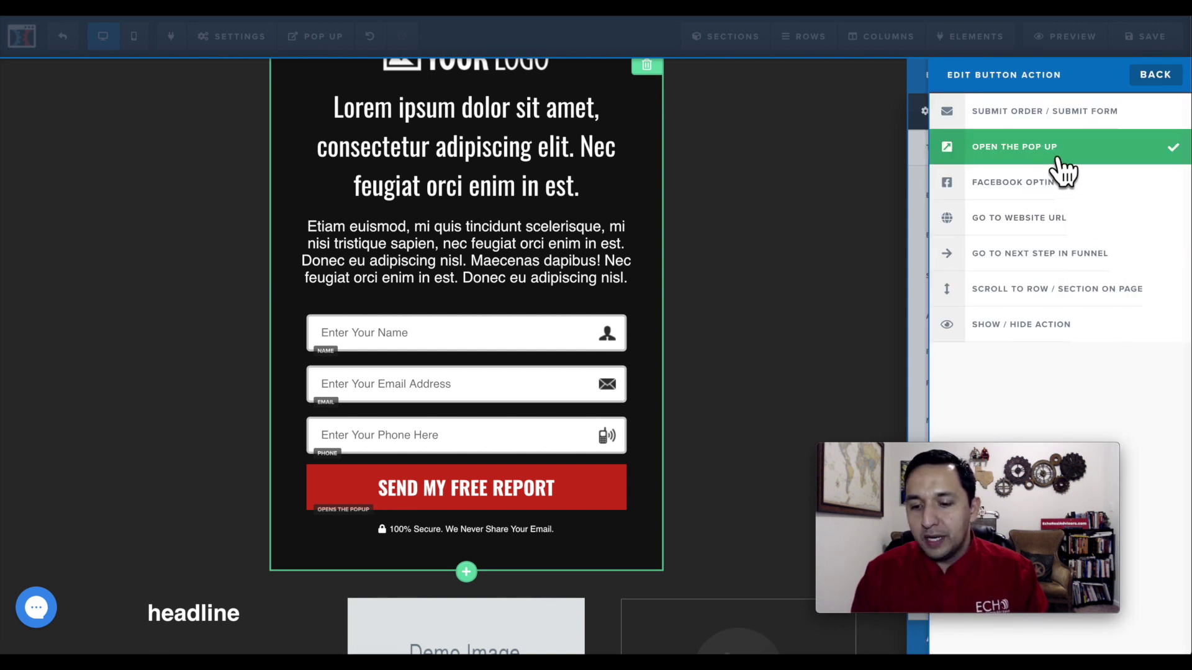
left_click(1011, 193)
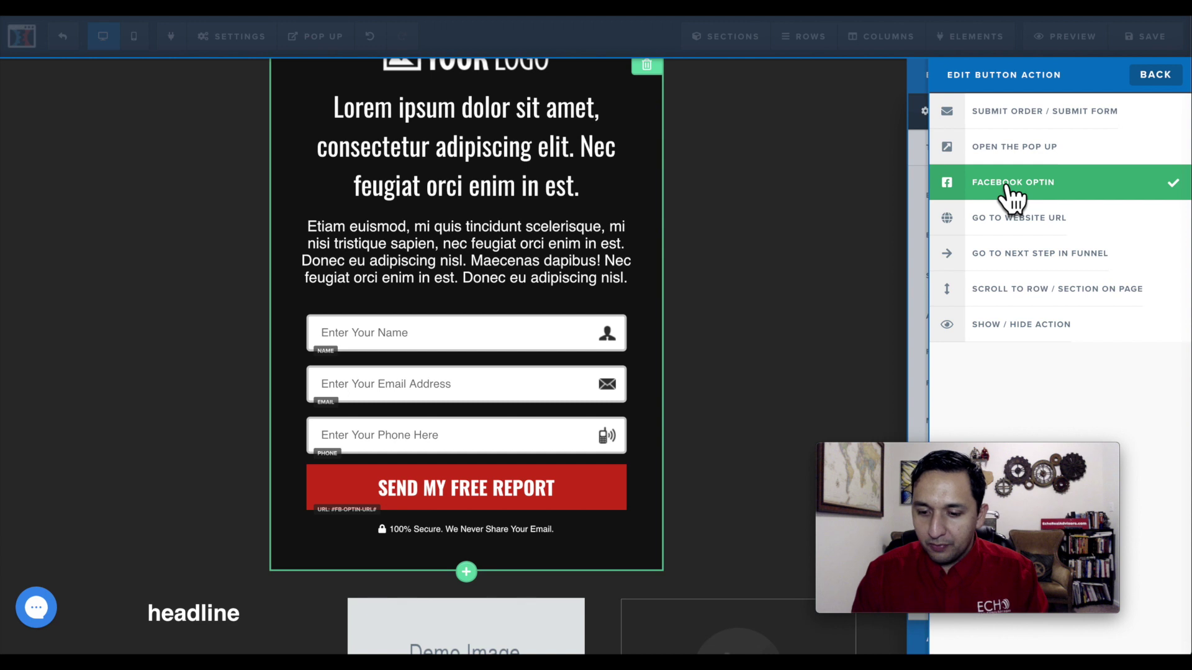
left_click(1034, 236)
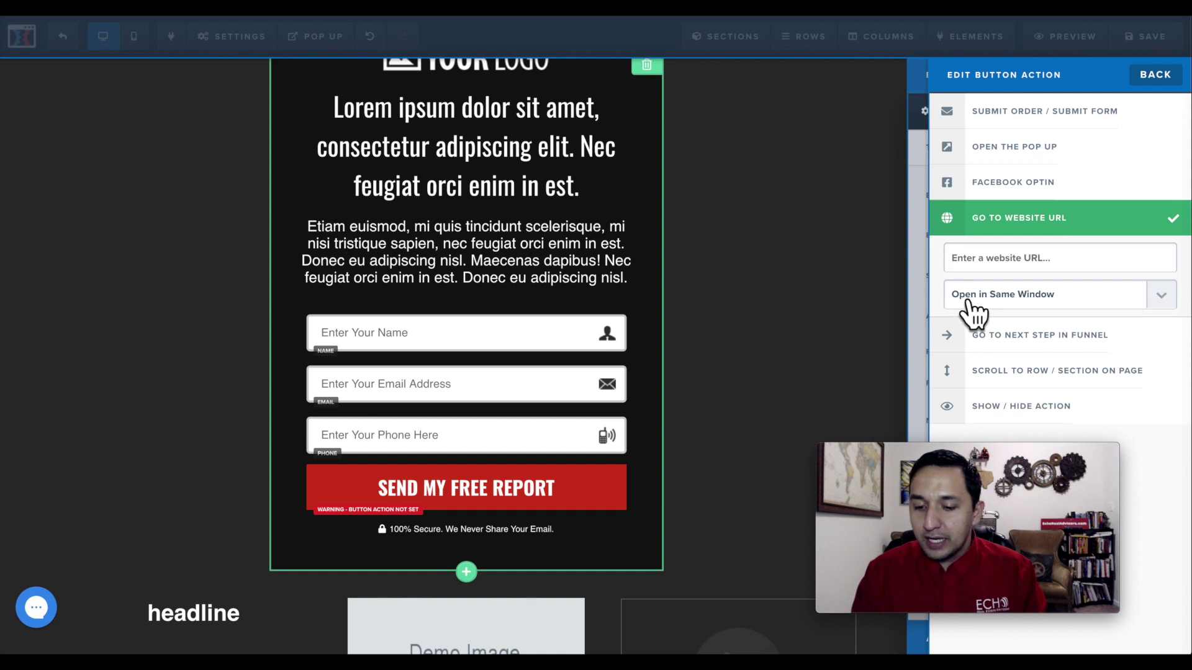
left_click(1162, 303)
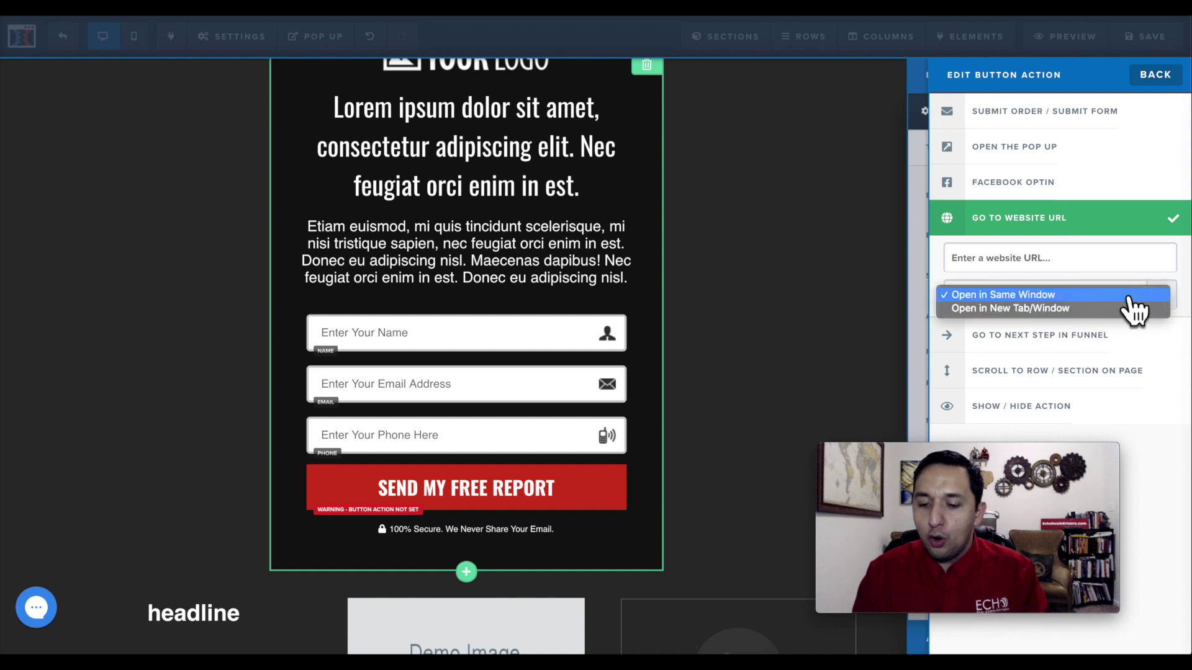
left_click(1026, 350)
left_click(1027, 340)
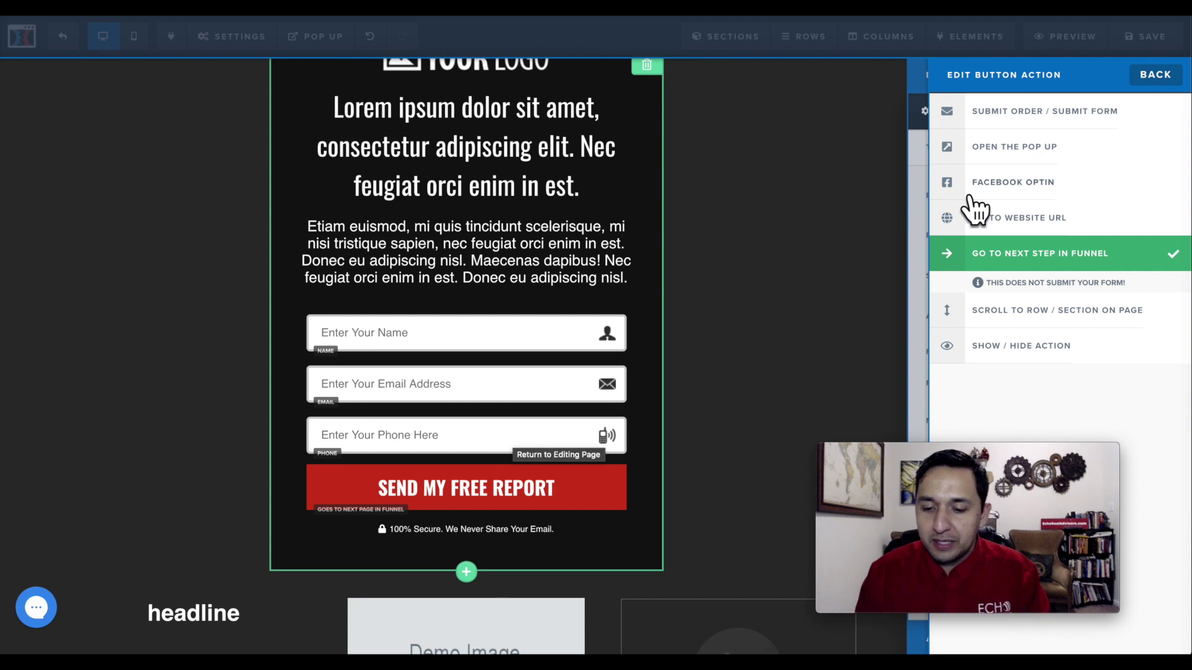
left_click(1004, 233)
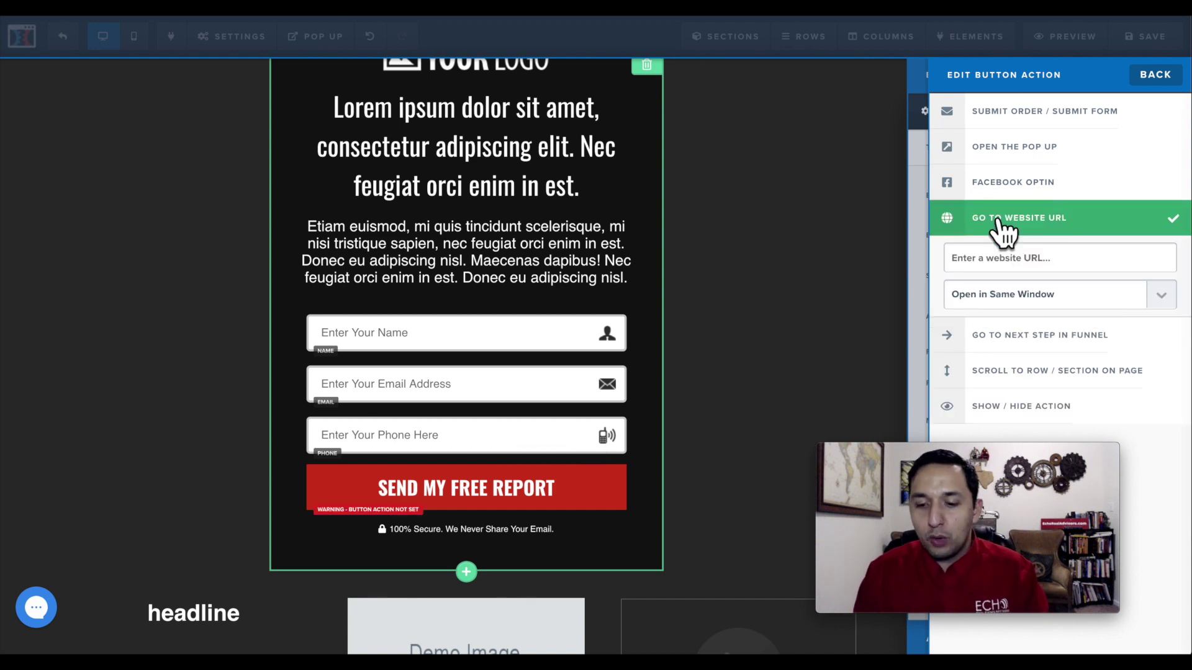
left_click(791, 203)
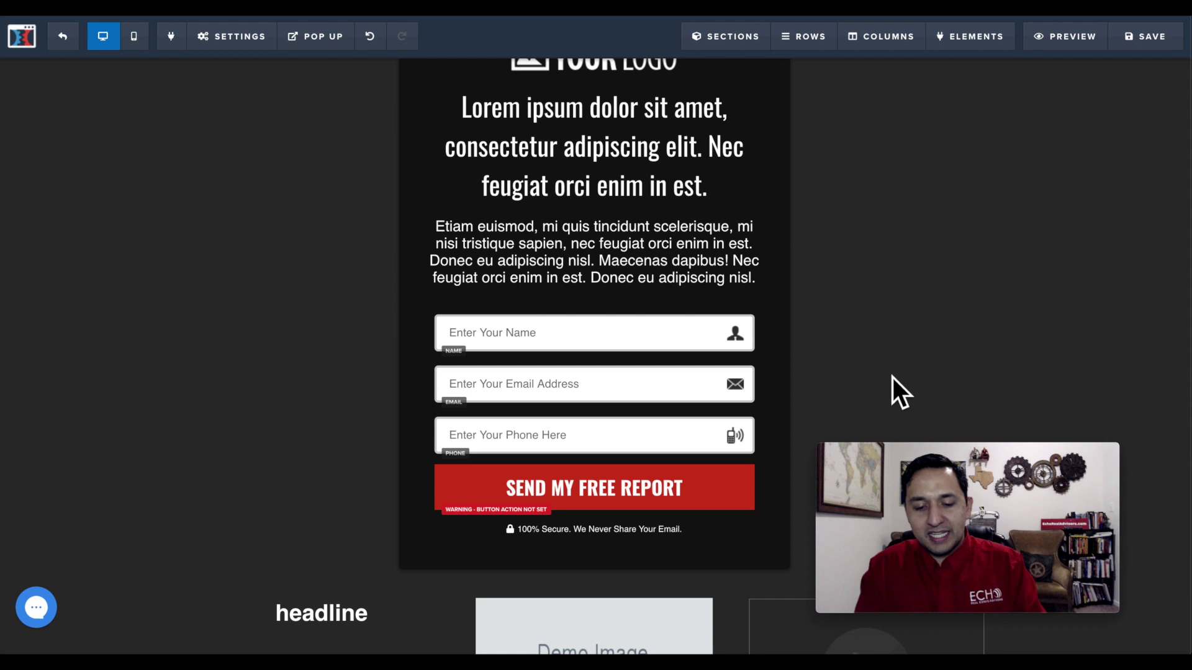
Set the SEND MY FREE REPORT button's action to Go To Next Step In Funnel.
left_click(622, 497)
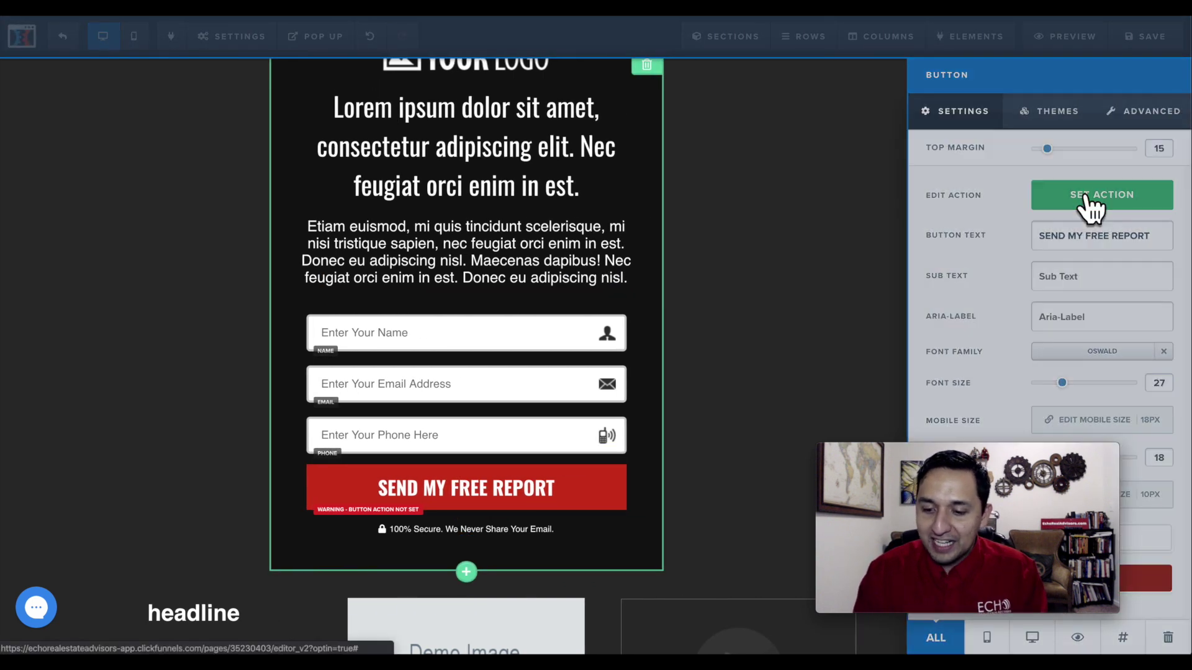
left_click(1091, 209)
left_click(1062, 294)
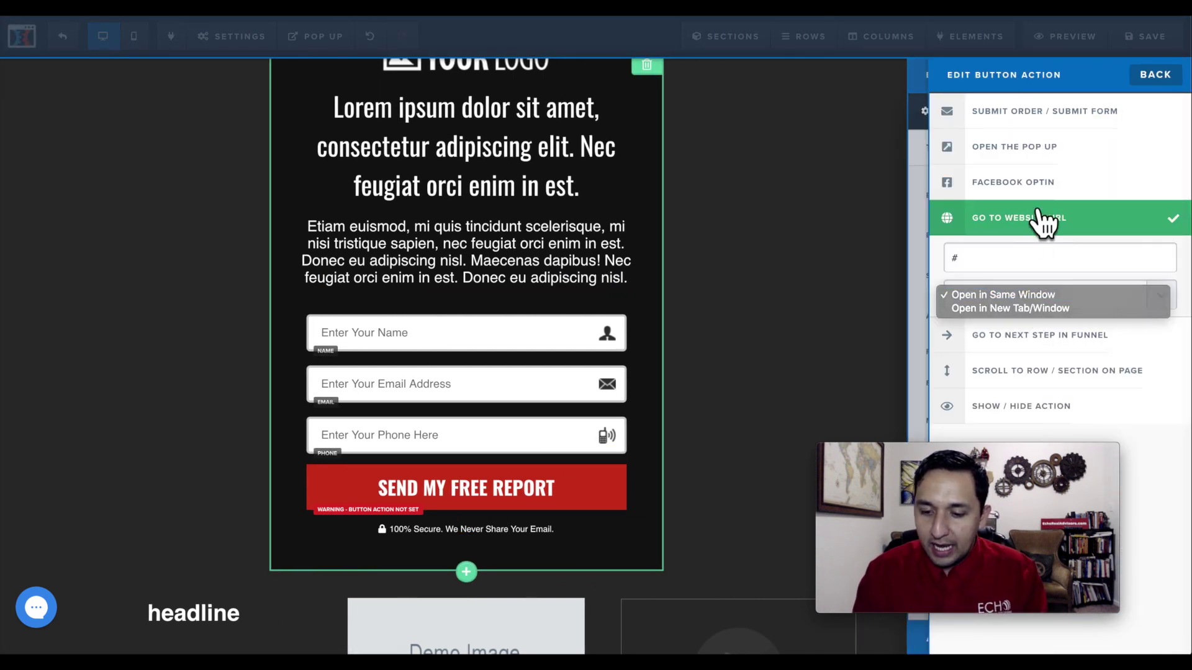
left_click(1025, 295)
left_click(1020, 337)
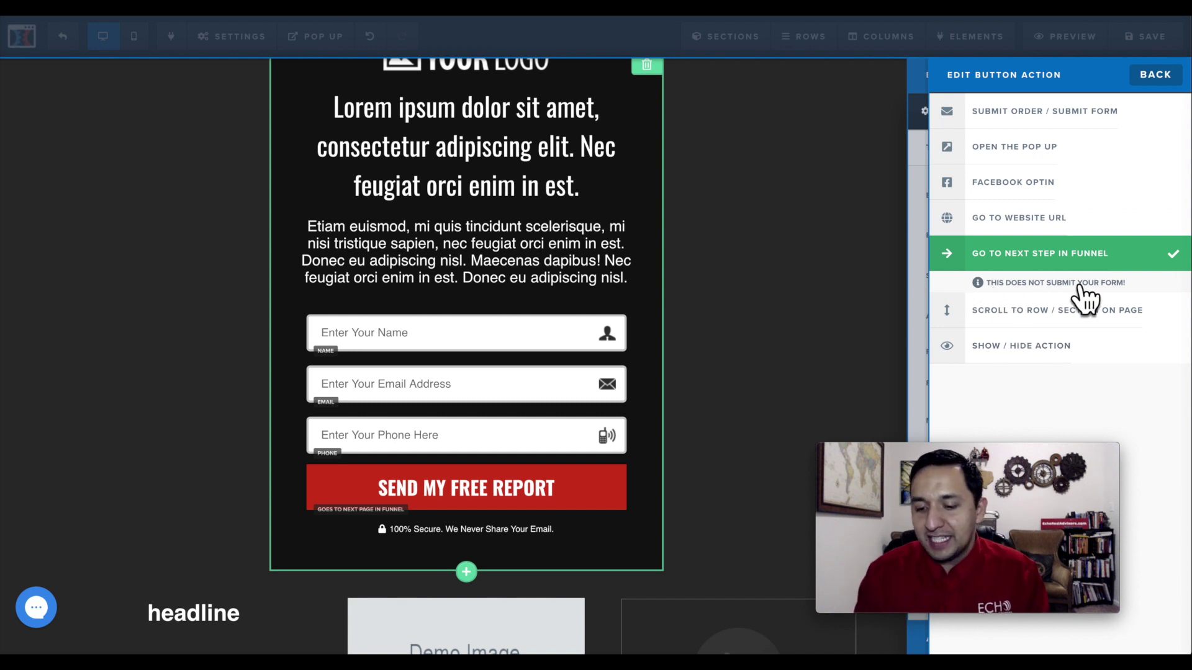
left_click(925, 279)
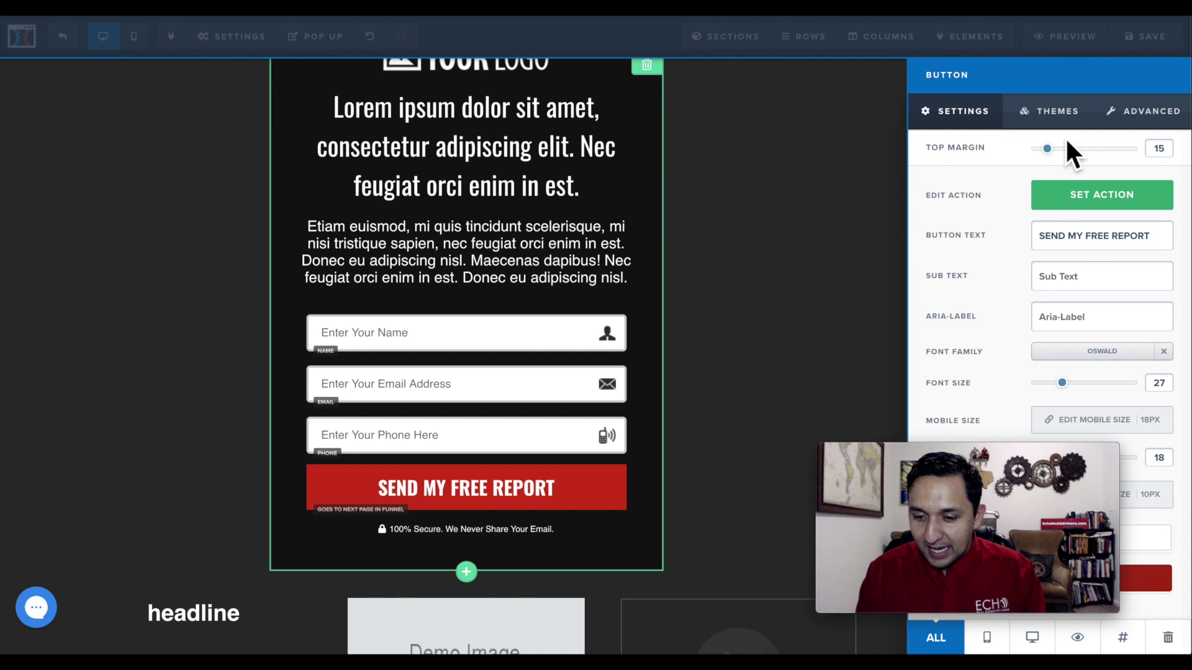
Apply the Light Green Button theme to the opt-in button.
left_click(1056, 114)
left_click(1046, 205)
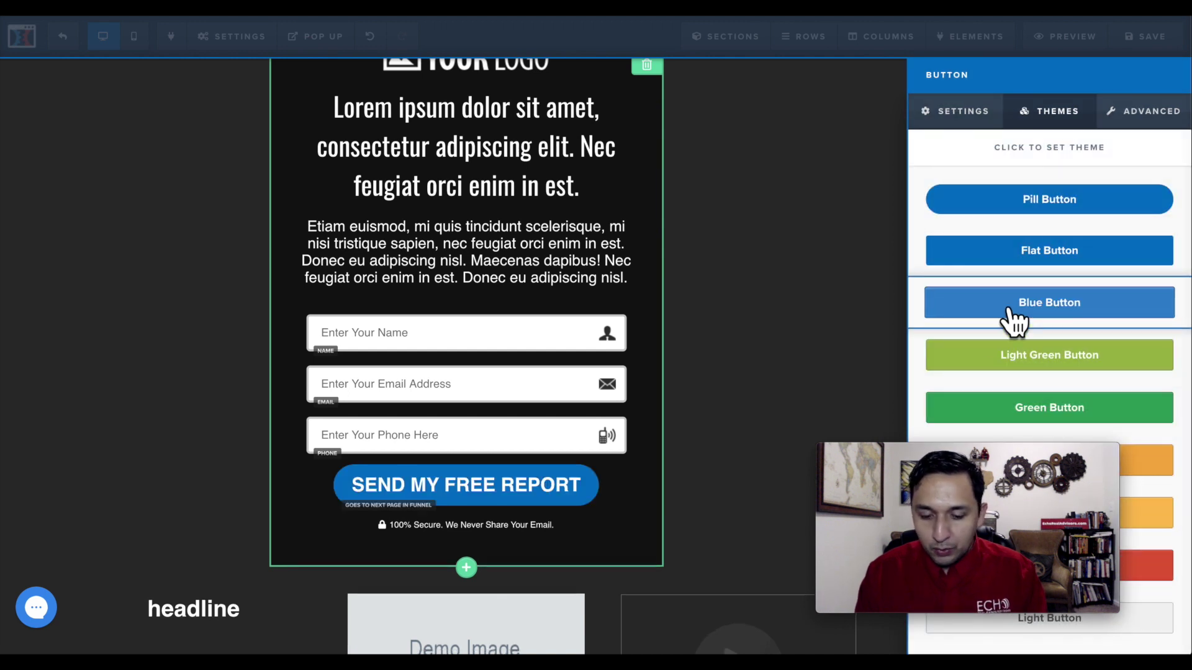
left_click(1053, 264)
left_click(1041, 364)
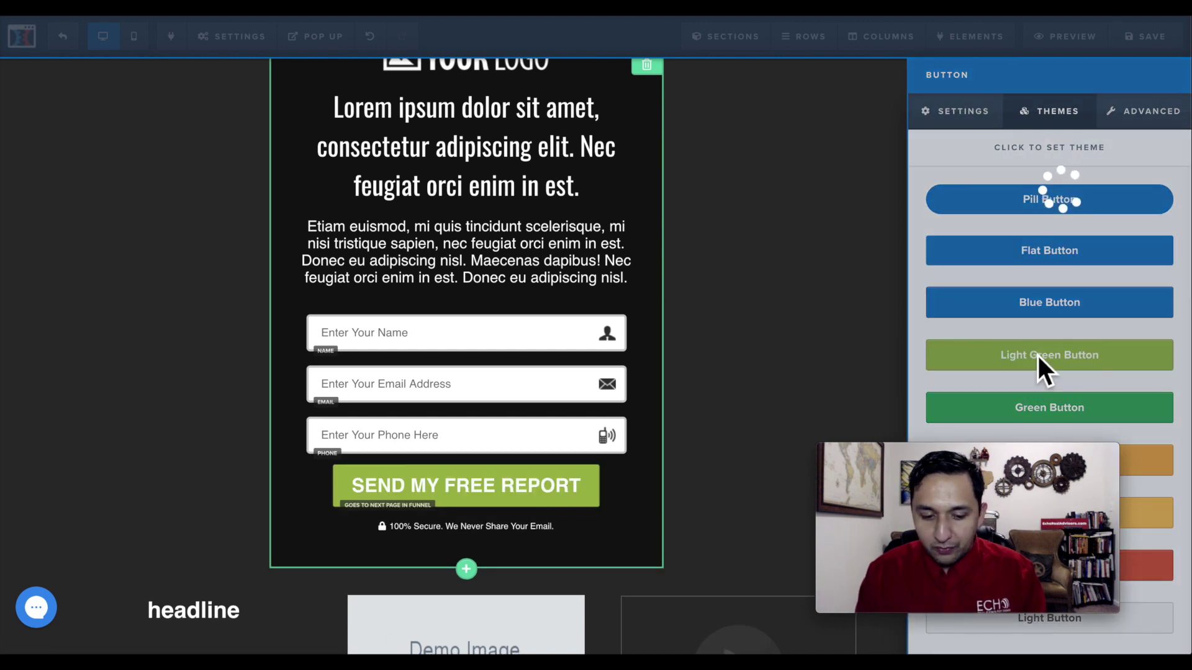
Change the button text to 'Edit what it says' and save the squeeze page.
left_click(974, 115)
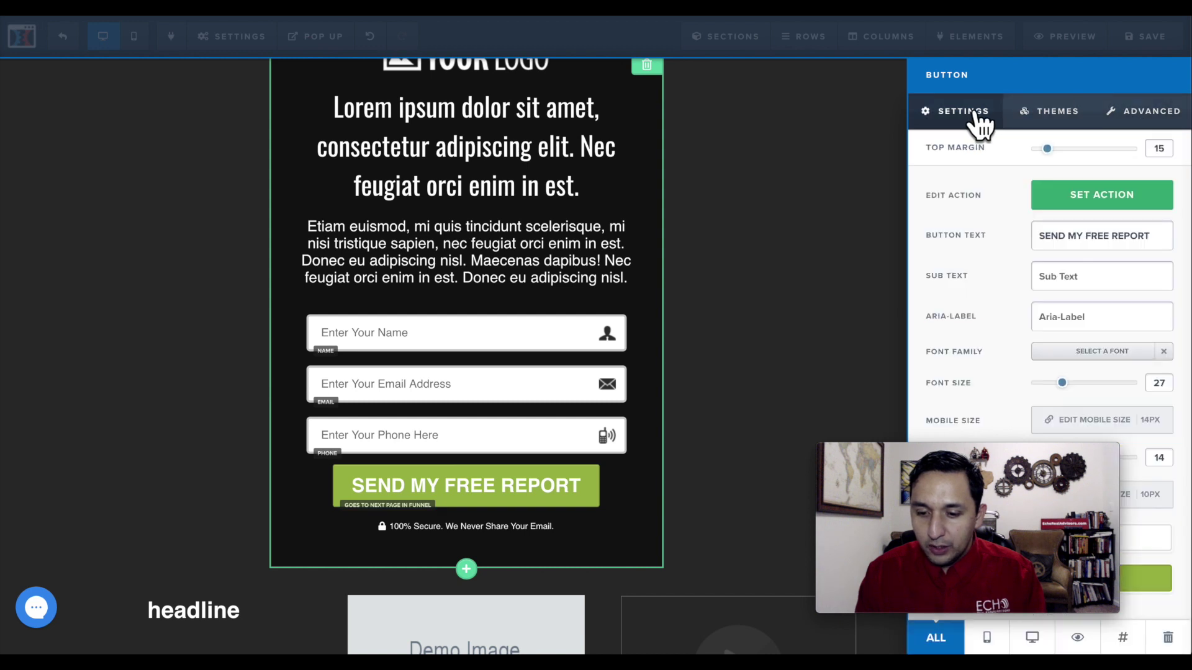
triple_click(1071, 238)
type("Edit")
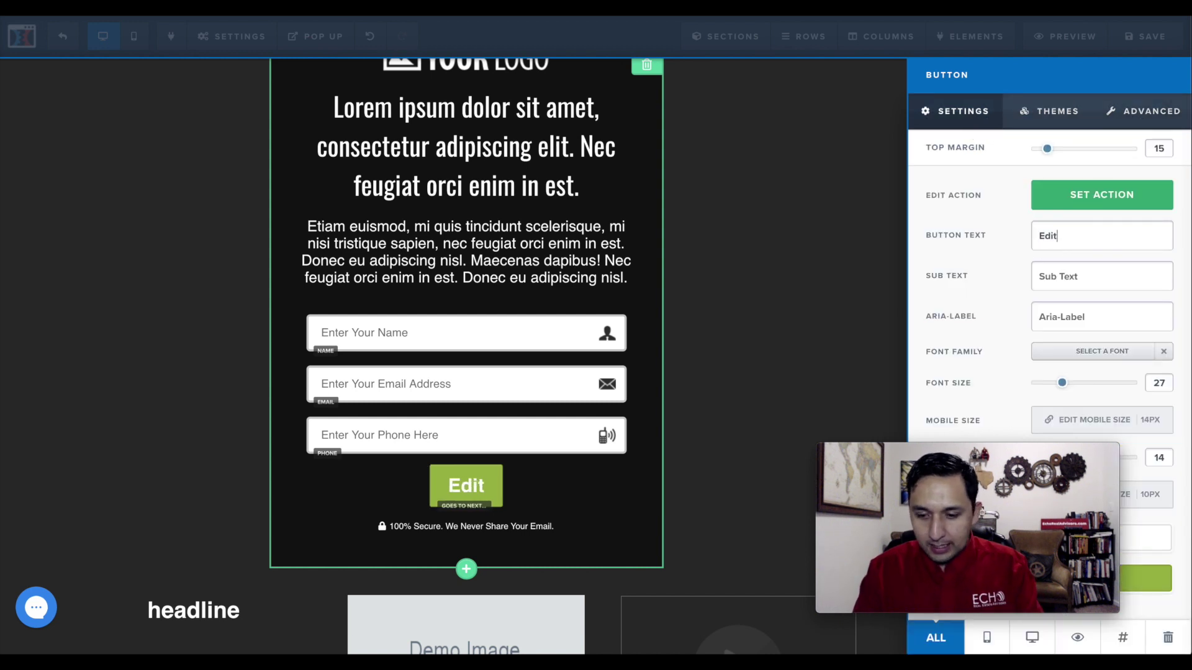
type(" what it says")
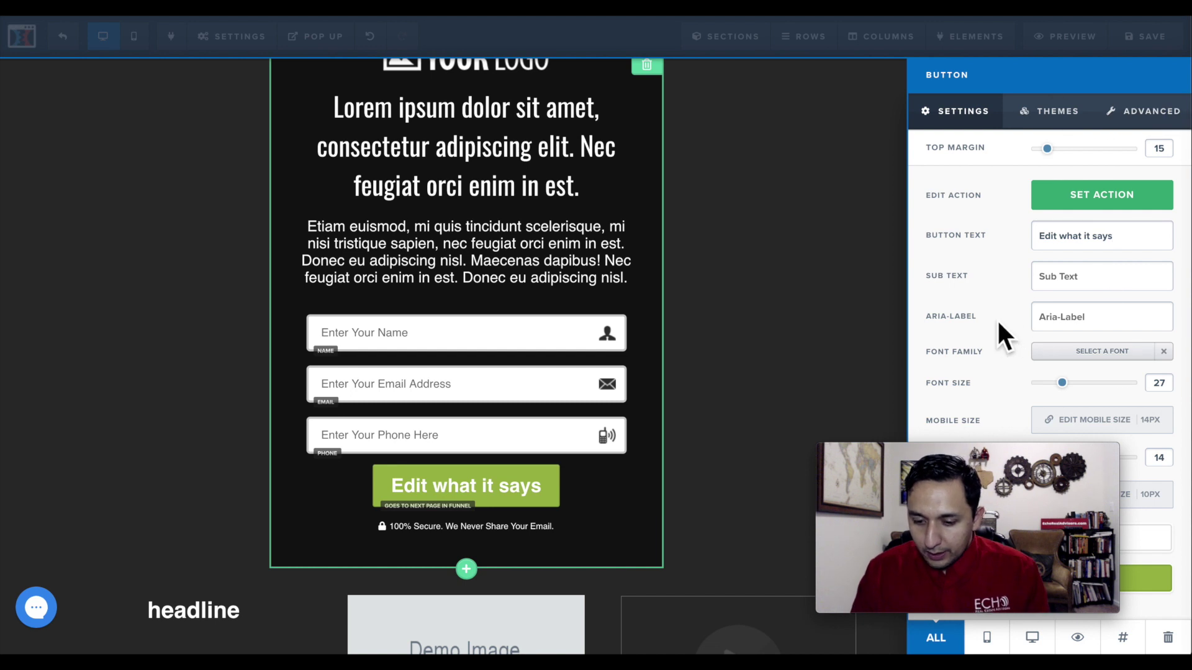
left_click(745, 430)
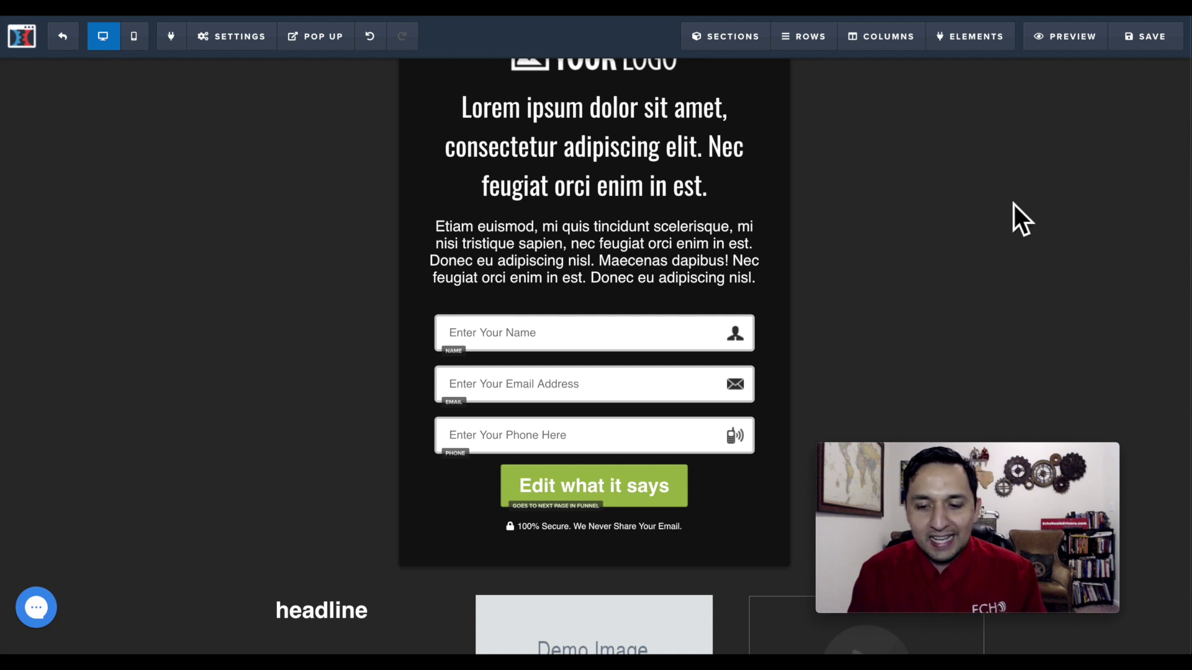
left_click(1154, 42)
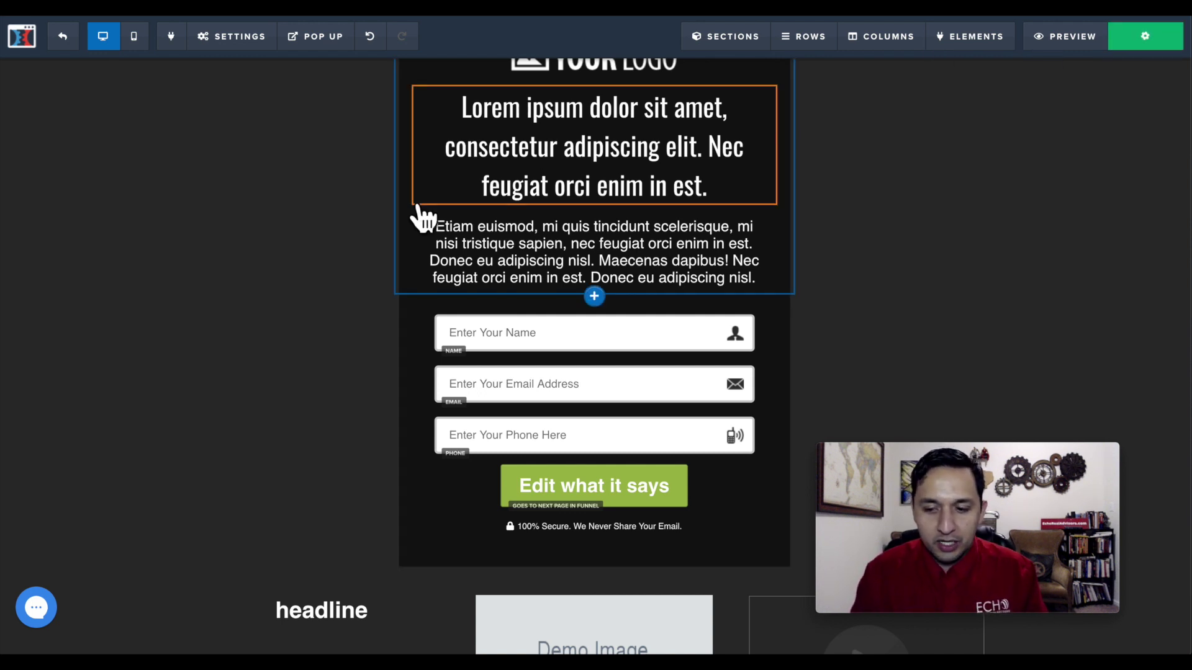
Leave the editor, open the Bridge Page step and browse the Thank You templates.
left_click(65, 39)
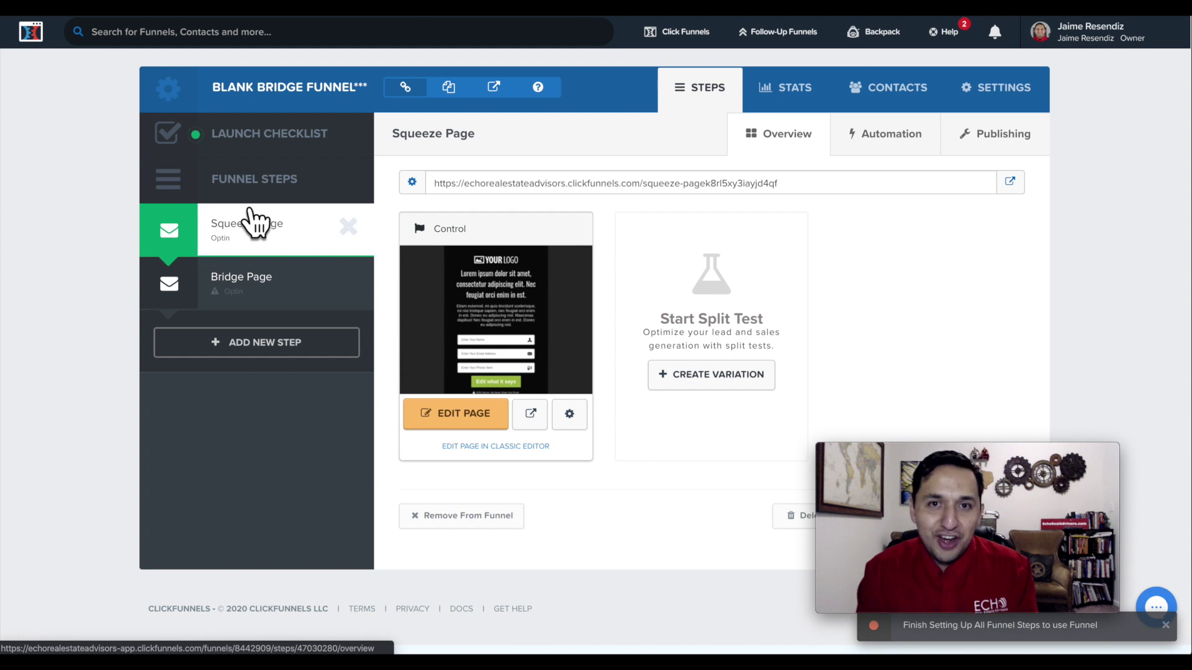
left_click(245, 297)
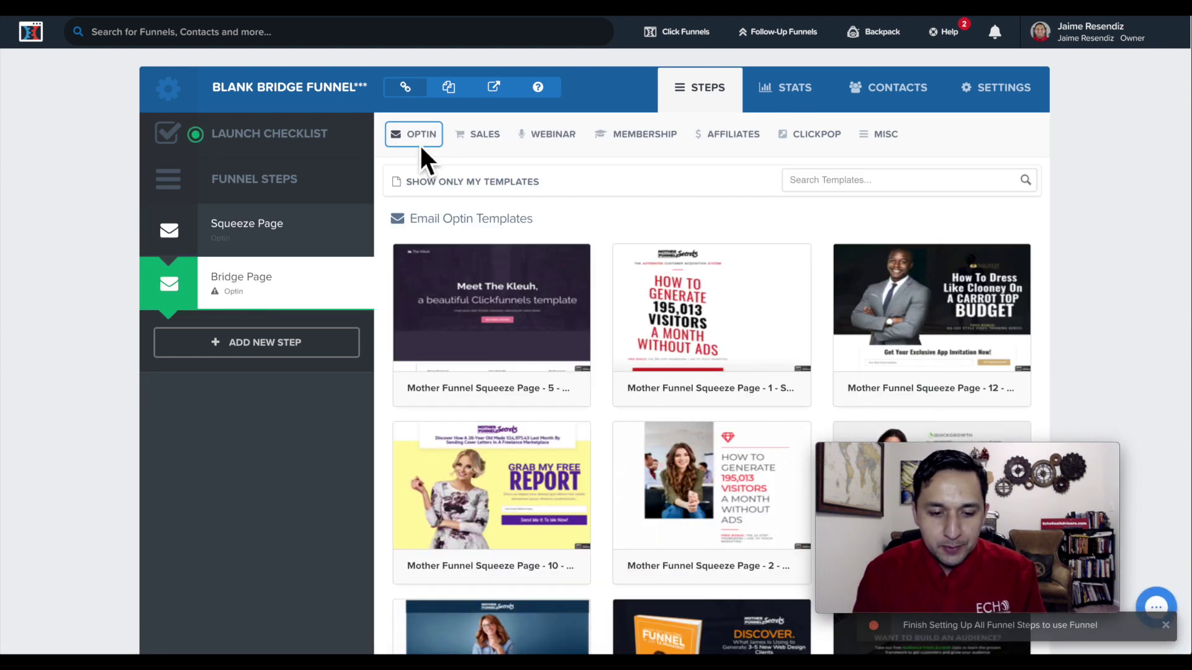
mouse_move(415, 135)
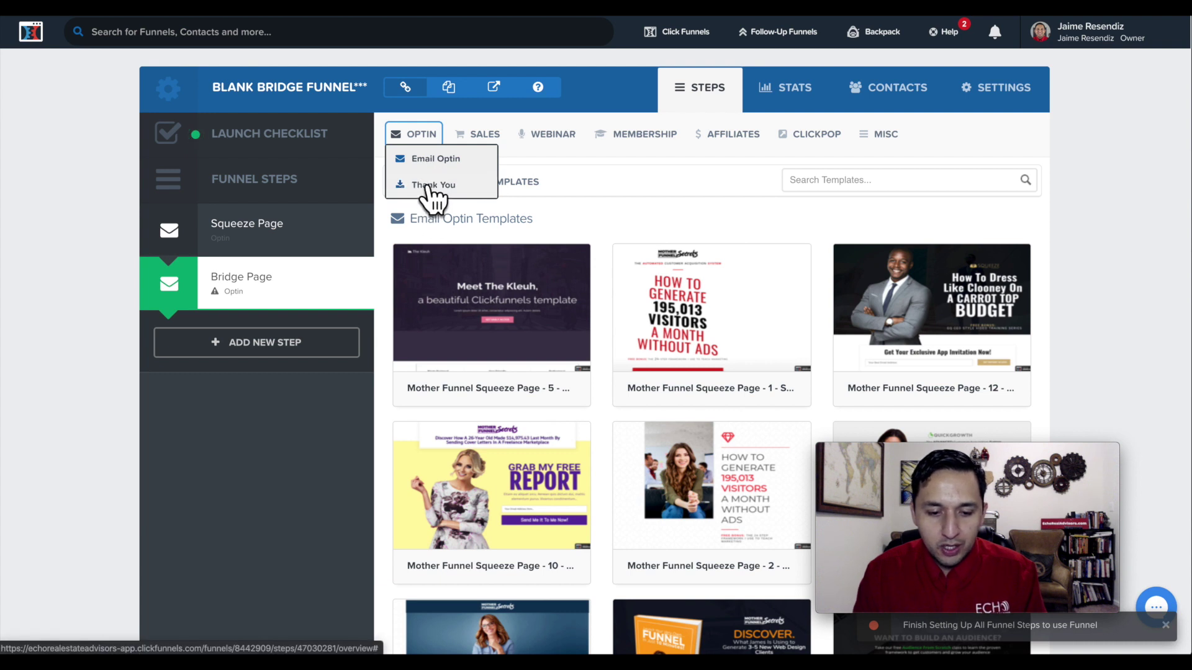
left_click(431, 186)
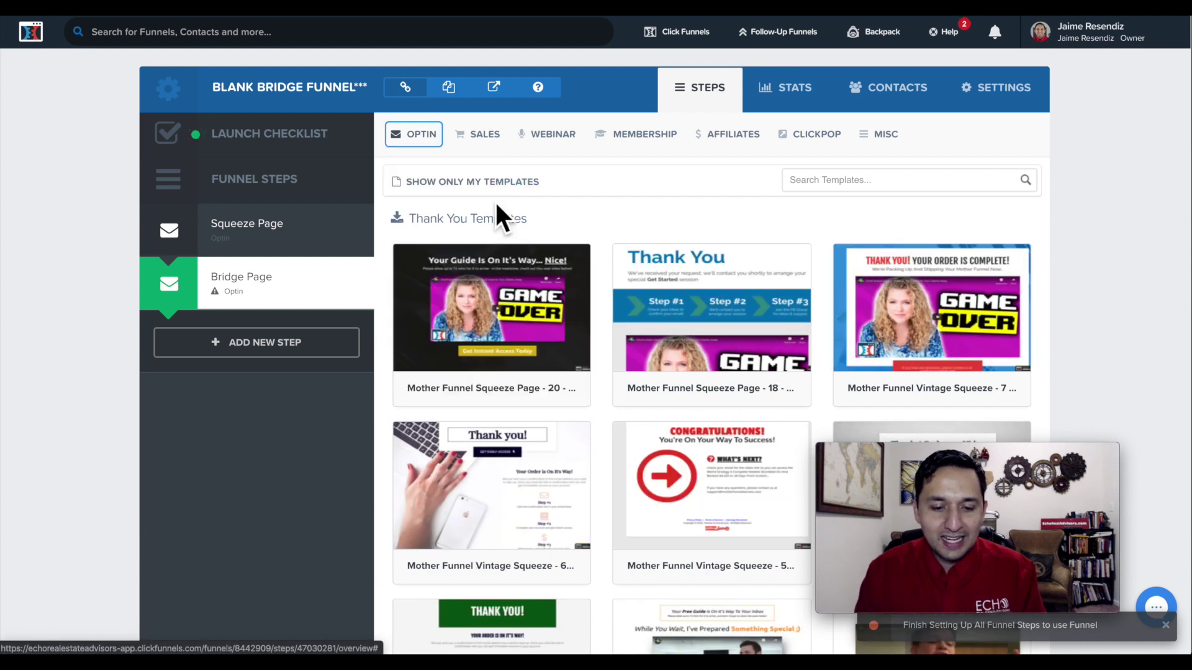
mouse_move(279, 284)
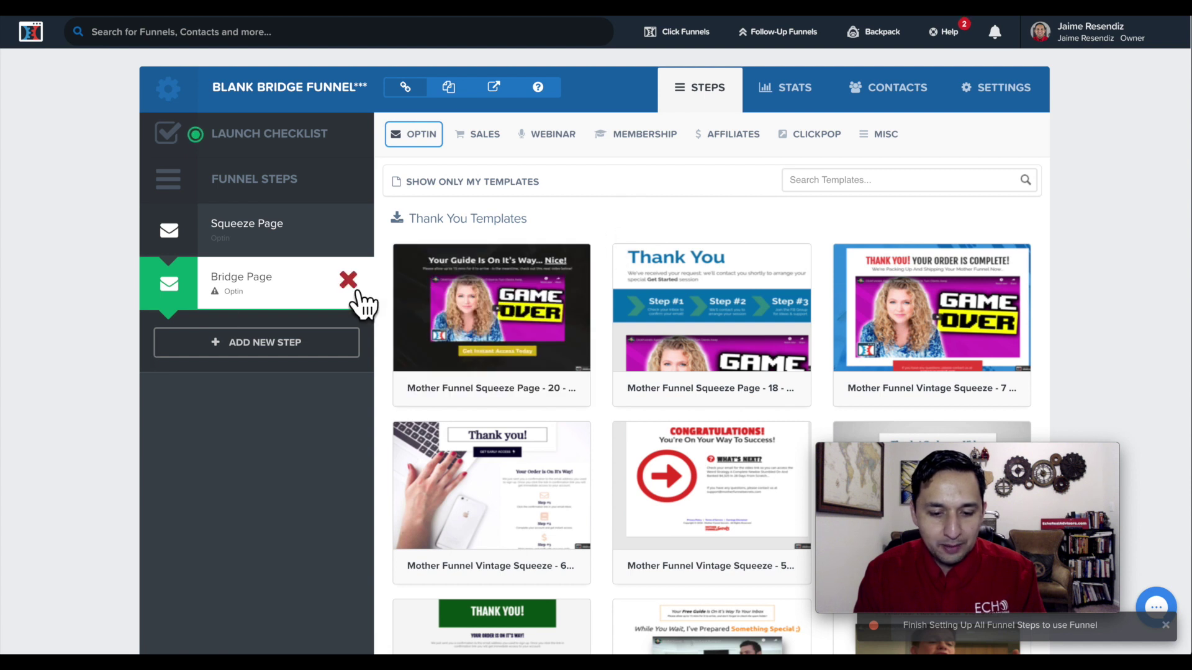
mouse_move(414, 134)
left_click(421, 186)
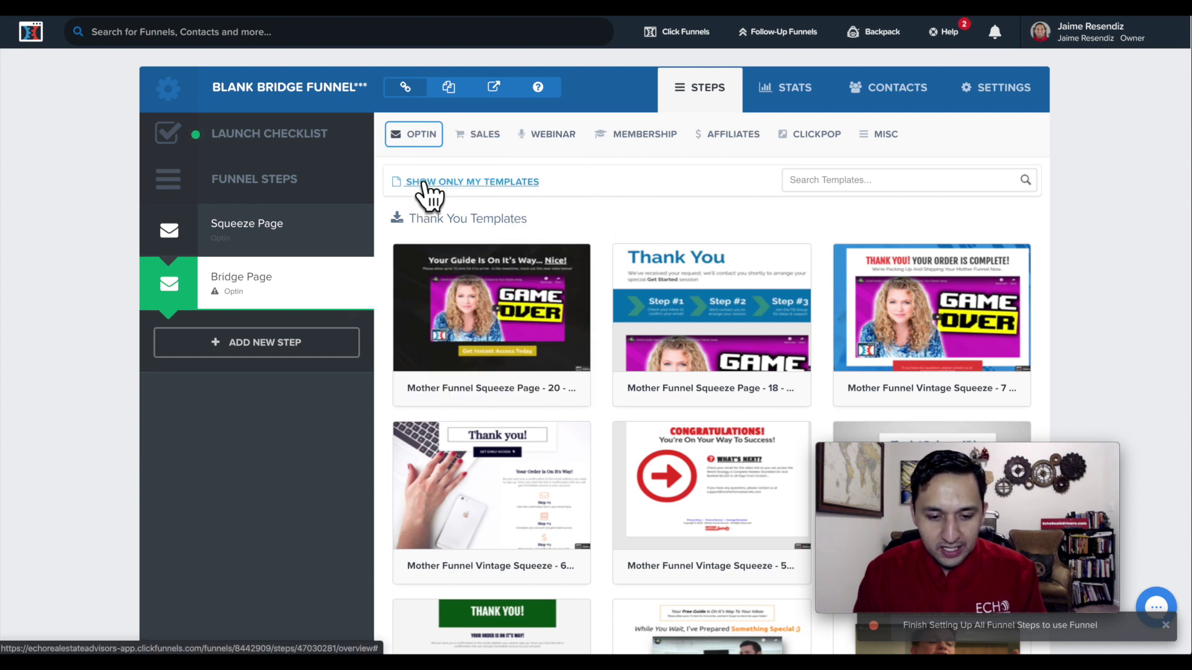
scroll(779, 274, "down", 3)
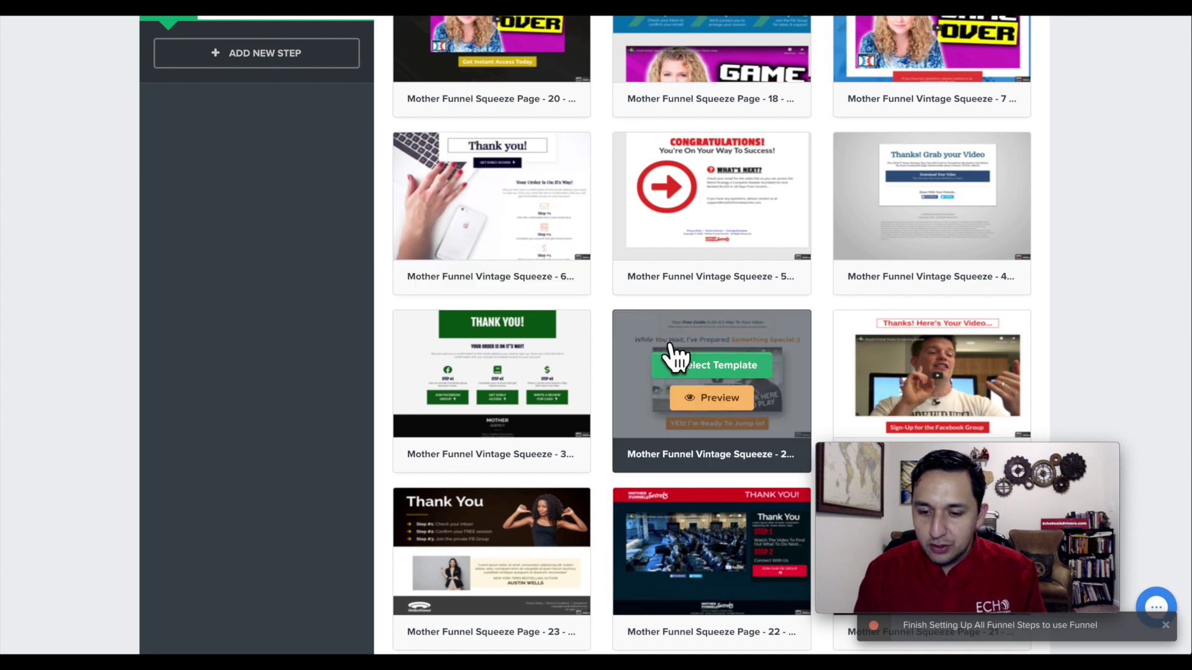
scroll(879, 244, "up", 2)
scroll(878, 244, "down", 5)
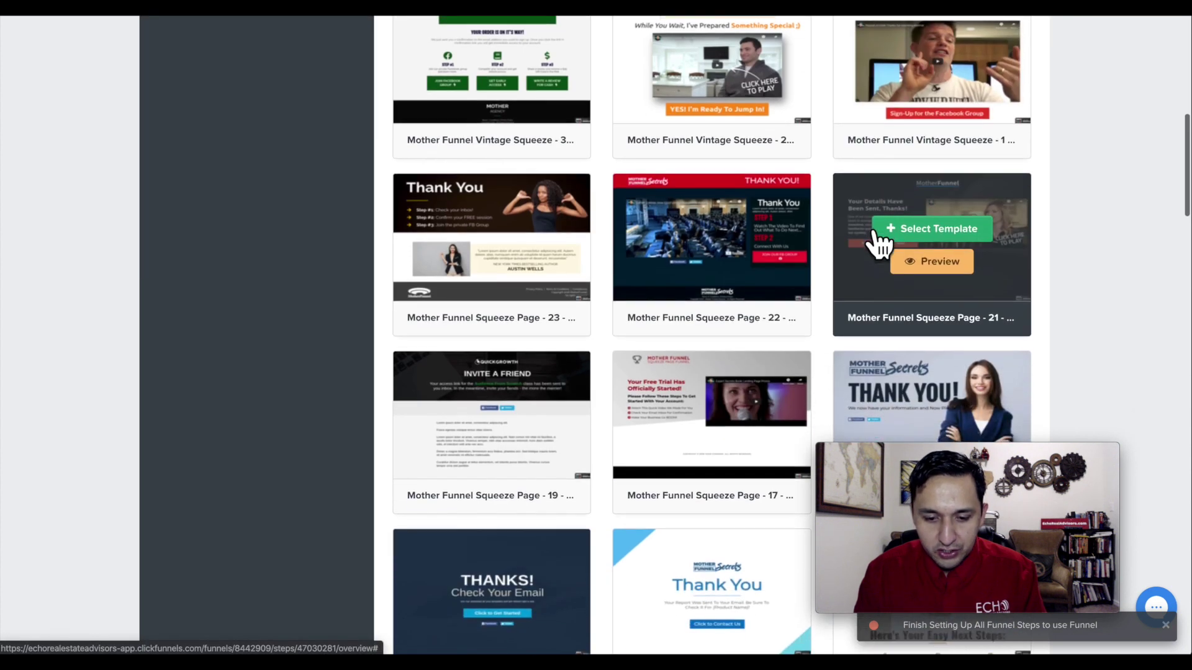
scroll(878, 245, "down", 2)
scroll(879, 246, "down", 1)
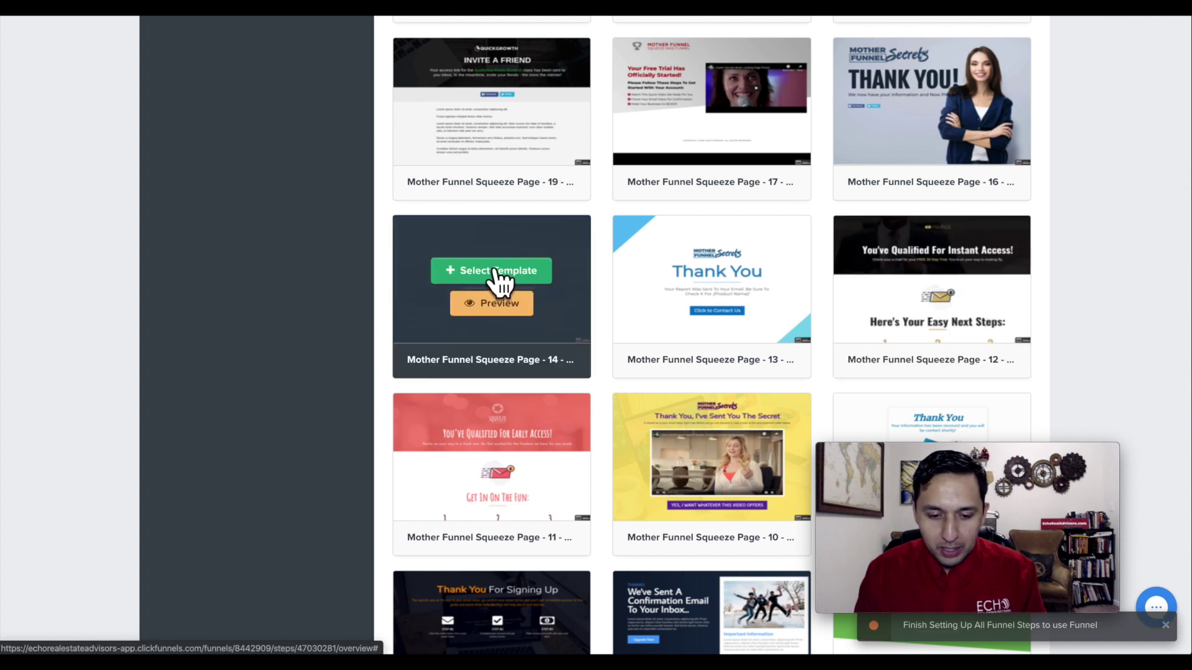
Apply the dark 'THANKS! Check Your Email' template and preview the bridge page.
left_click(497, 271)
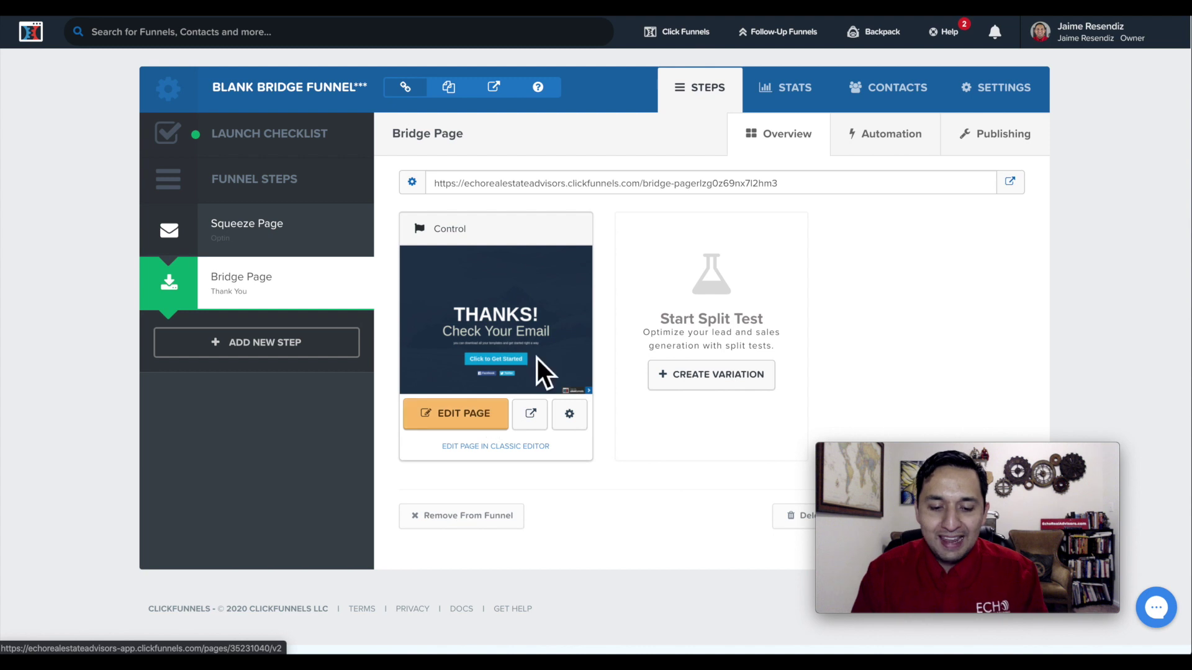
left_click(530, 414)
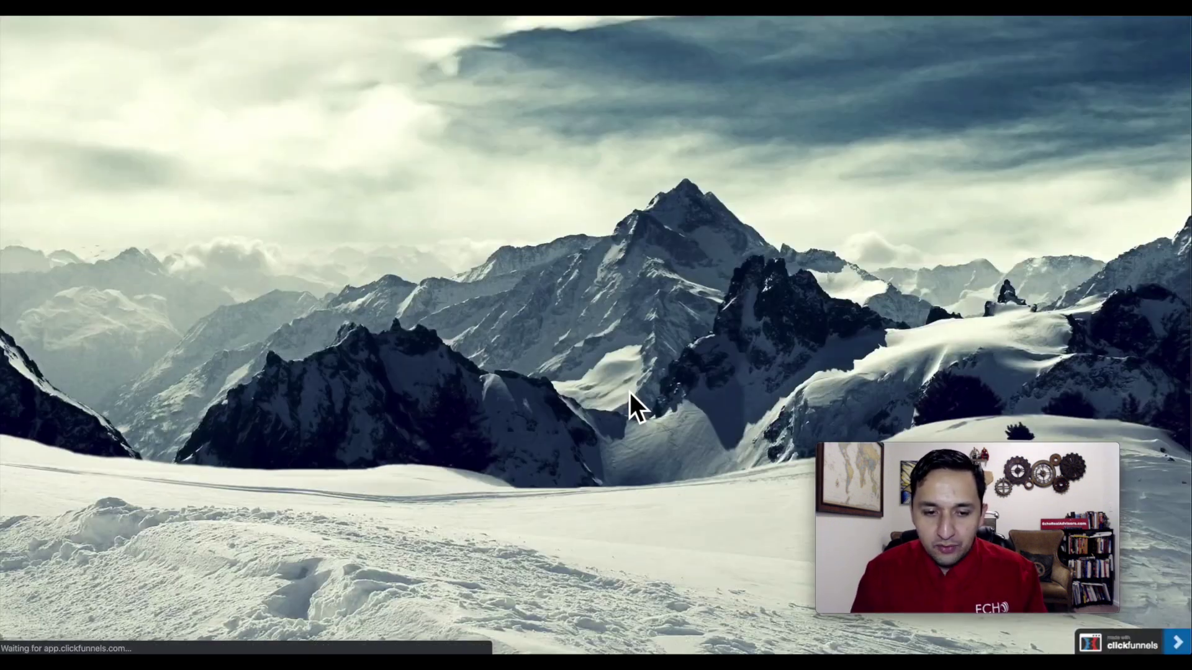
key("ctrl+w")
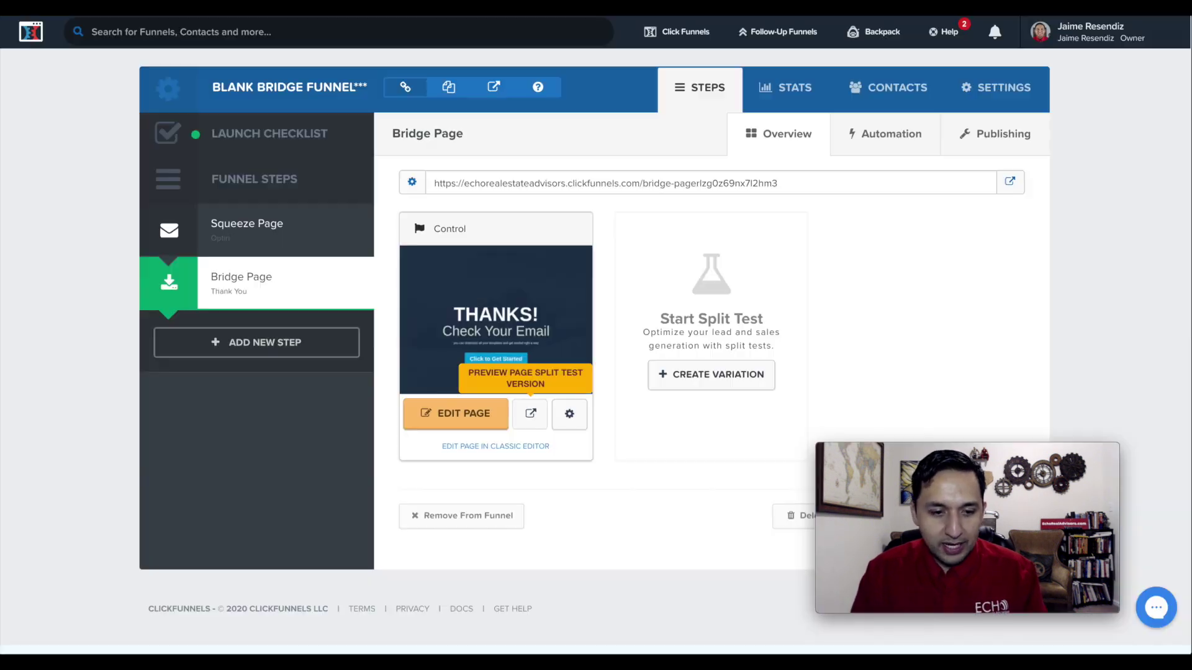
Open the 'THANKS! Check Your Email' page in the editor and check its Tracking Code settings.
left_click(459, 411)
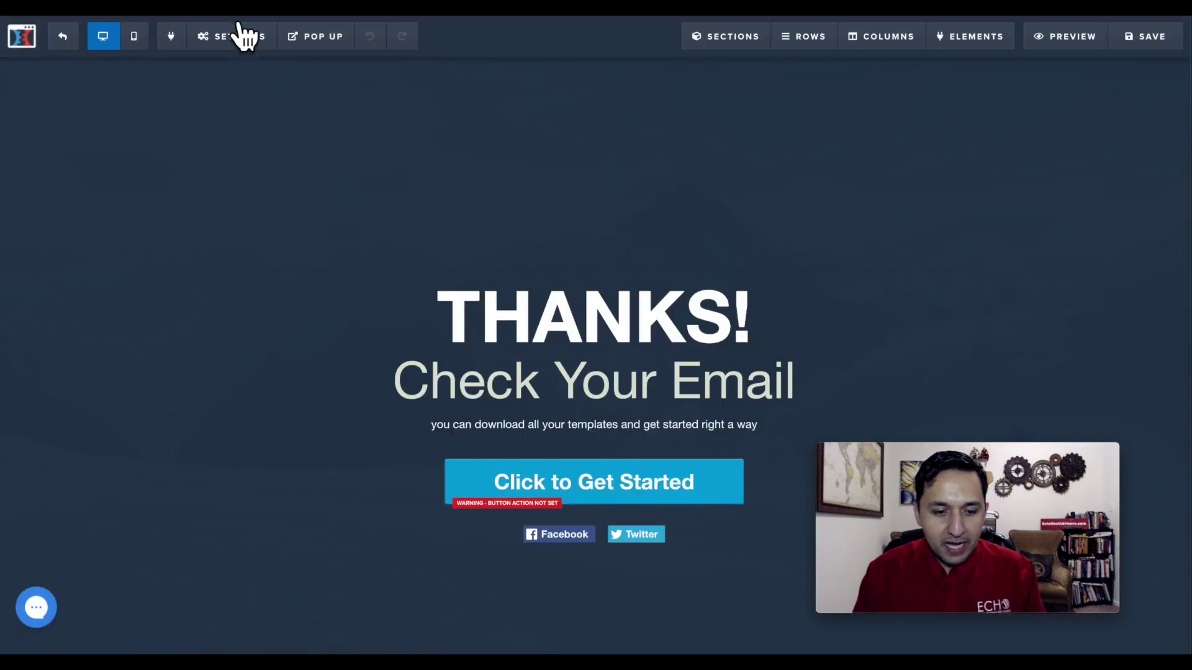
left_click(239, 36)
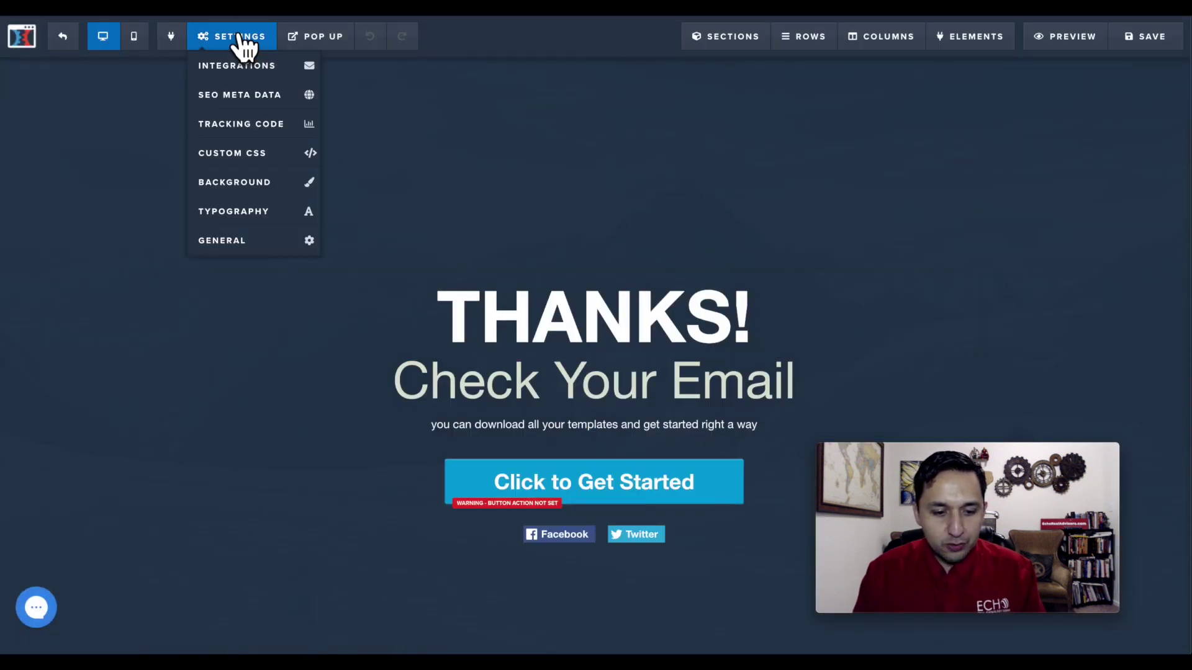
left_click(249, 130)
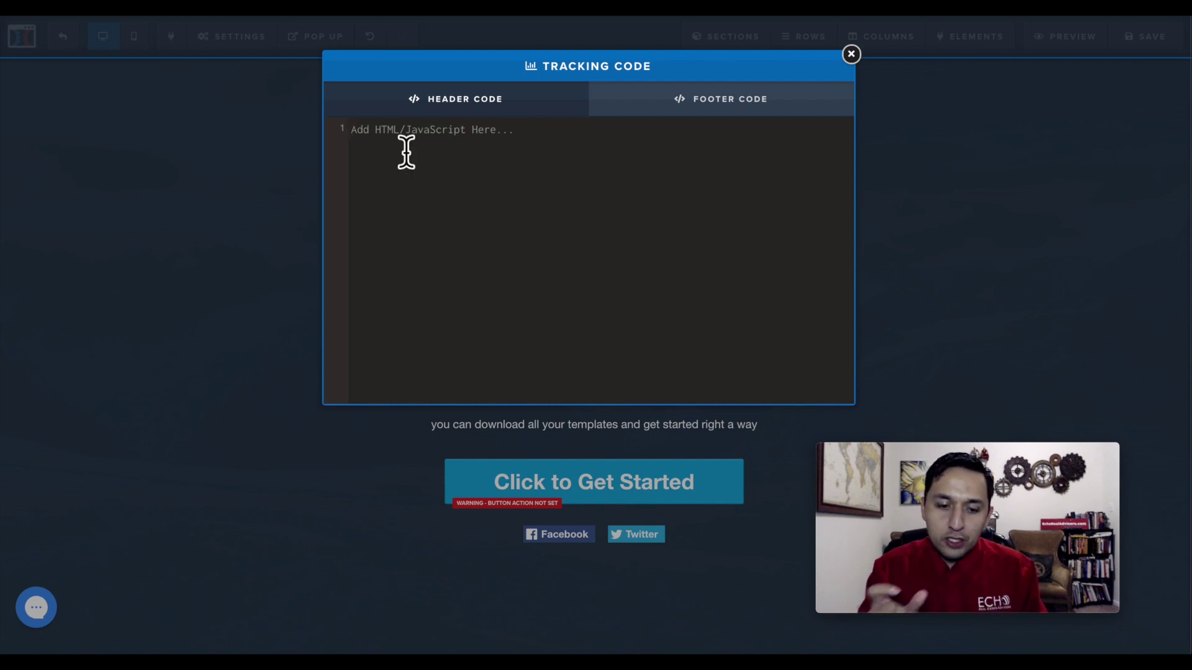
left_click(851, 55)
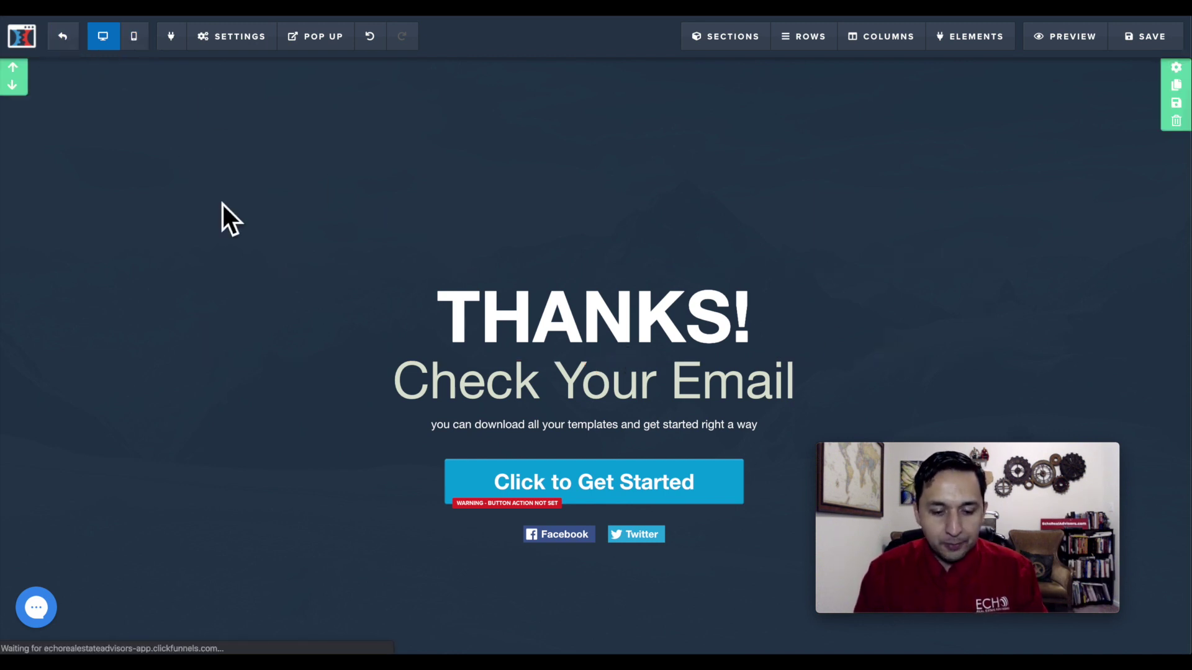
Copy the Sellers Cheat Sheet asset path from Account Settings > Digital Assets.
left_click(64, 37)
mouse_move(1080, 32)
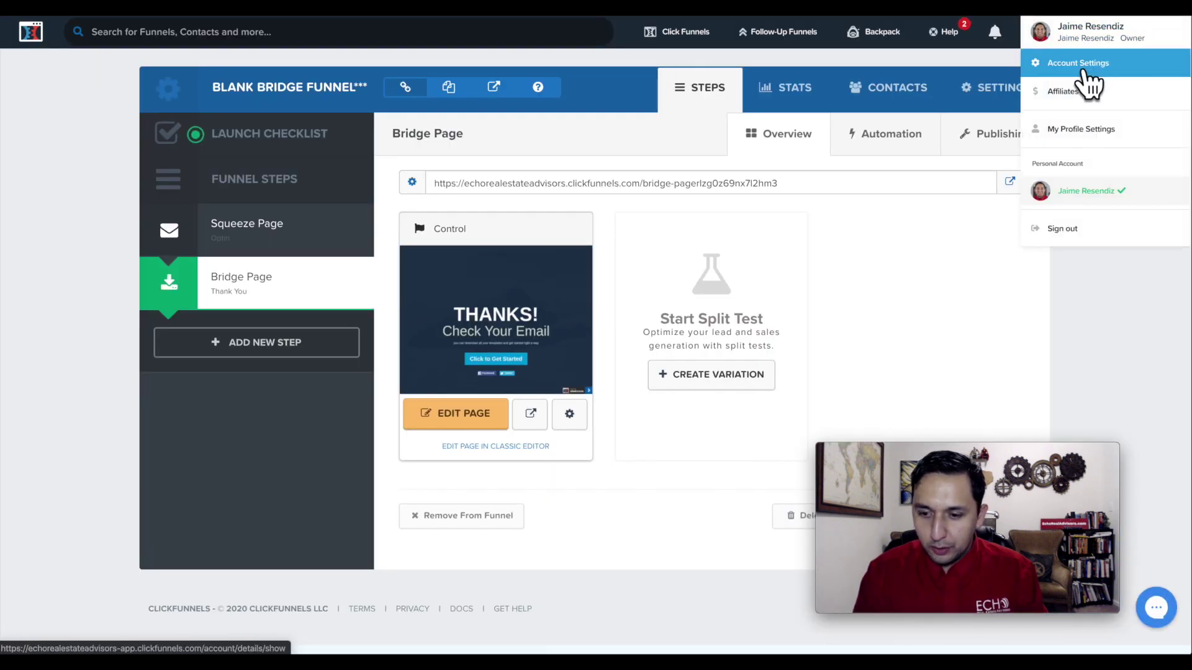
left_click(1080, 65)
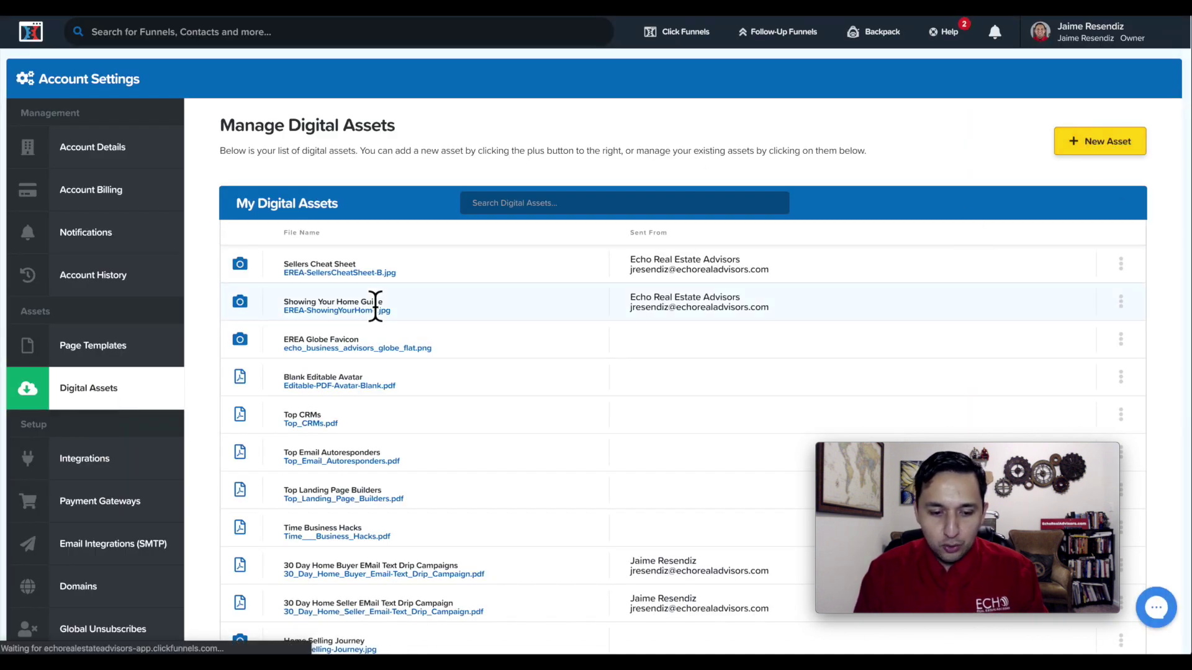
left_click(1088, 144)
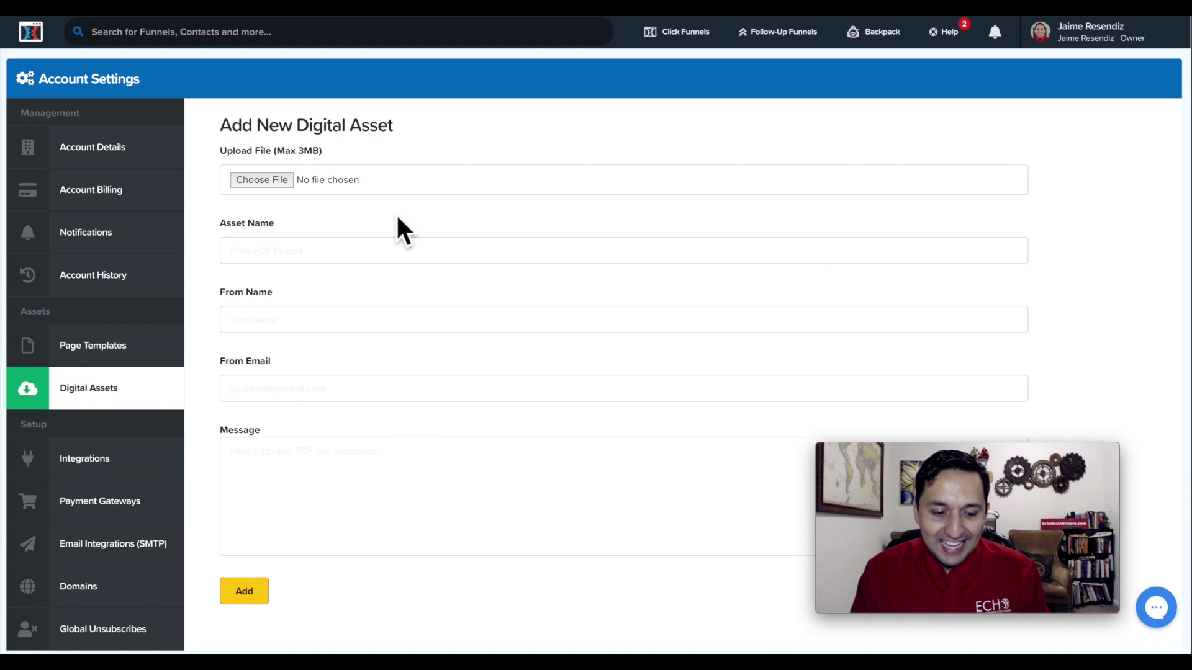
left_click(91, 394)
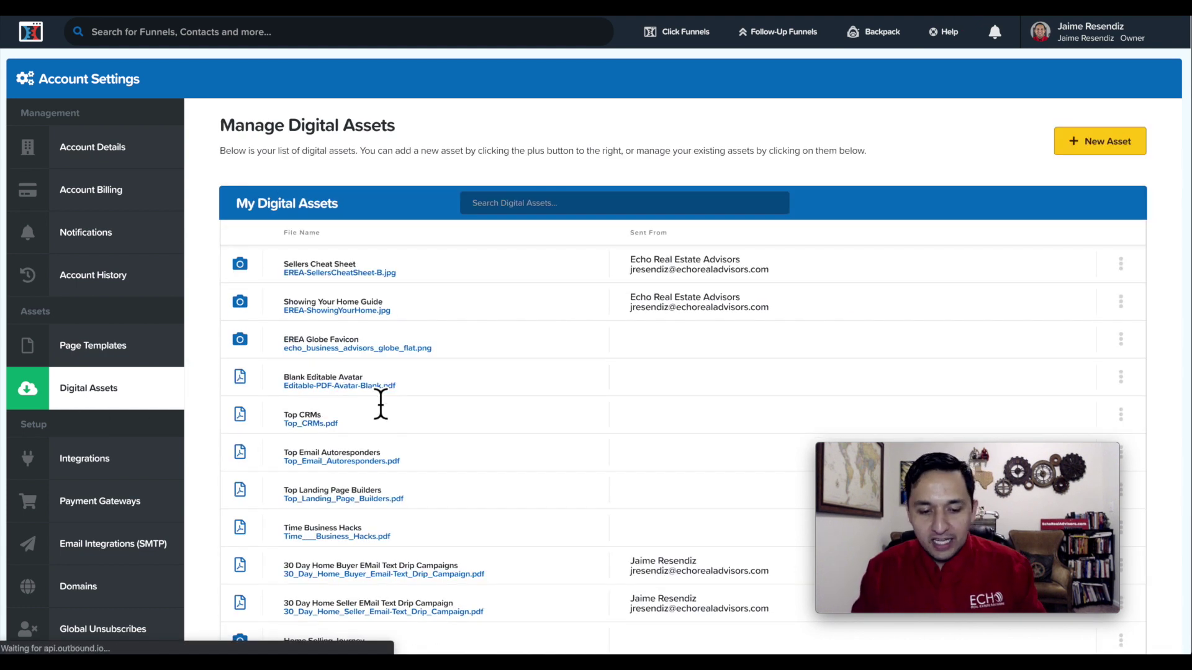
left_click(1121, 265)
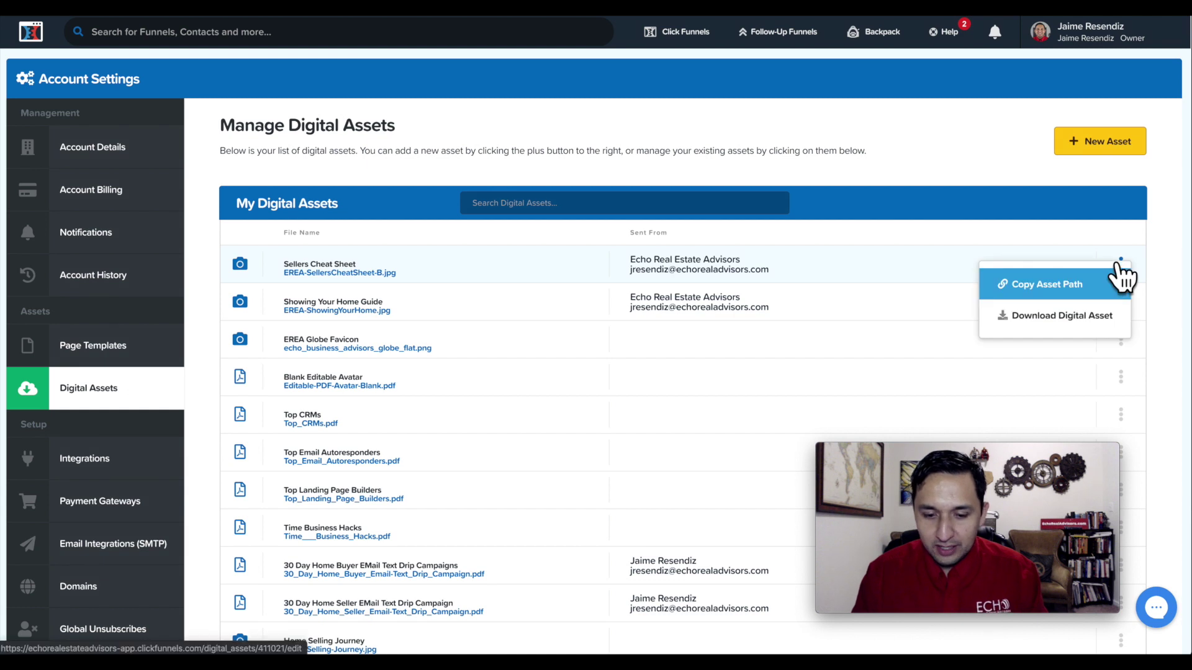
left_click(1043, 286)
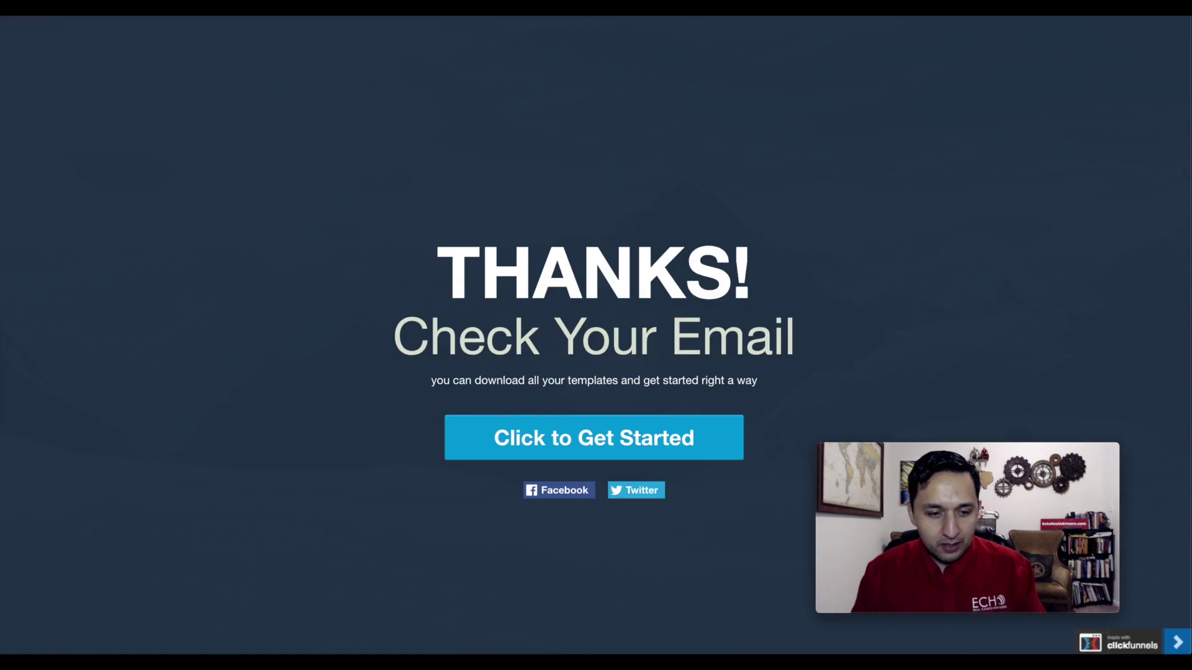
Paste the copied Sellers Cheat Sheet link into the address bar and load it.
key("ctrl+l")
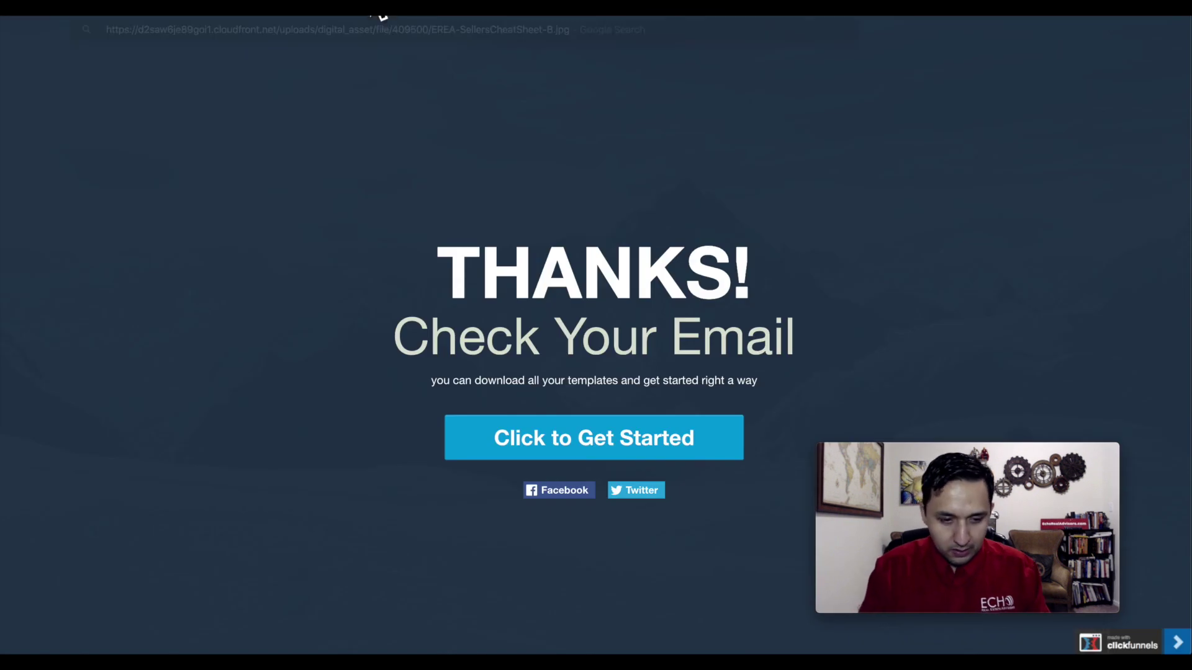
key("ctrl+v")
key("Return")
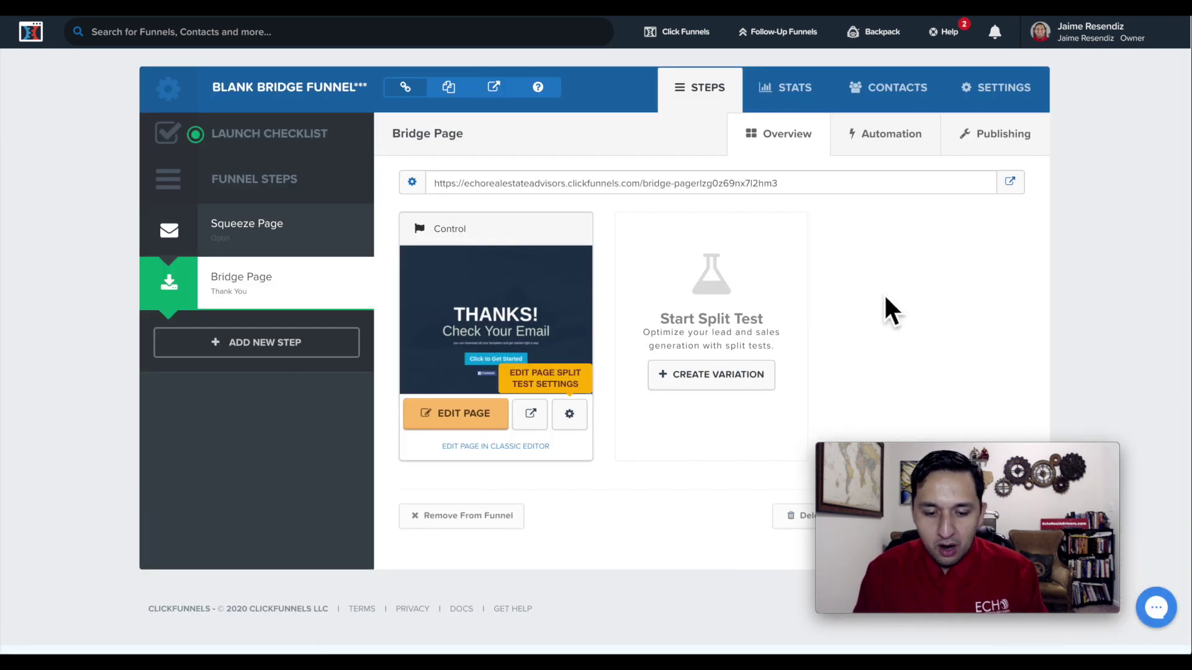
mouse_move(247, 230)
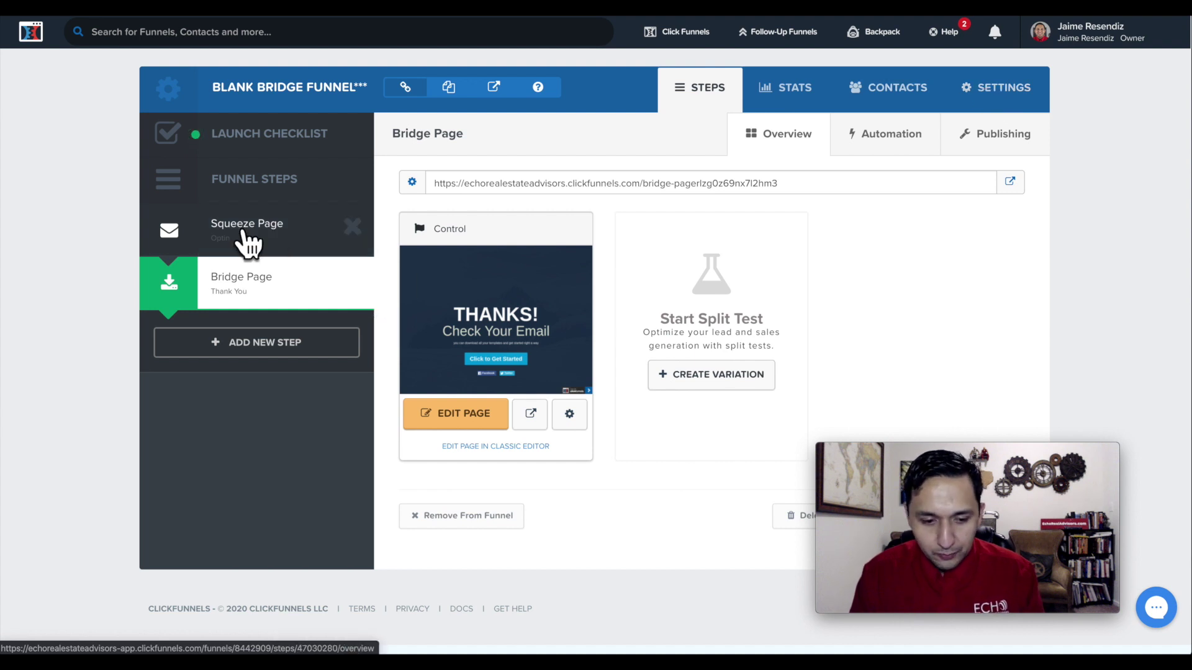
From the Squeeze Page step, open funnel settings and review Domain, Path, Favicon URL and Head Tracking Code.
left_click(246, 232)
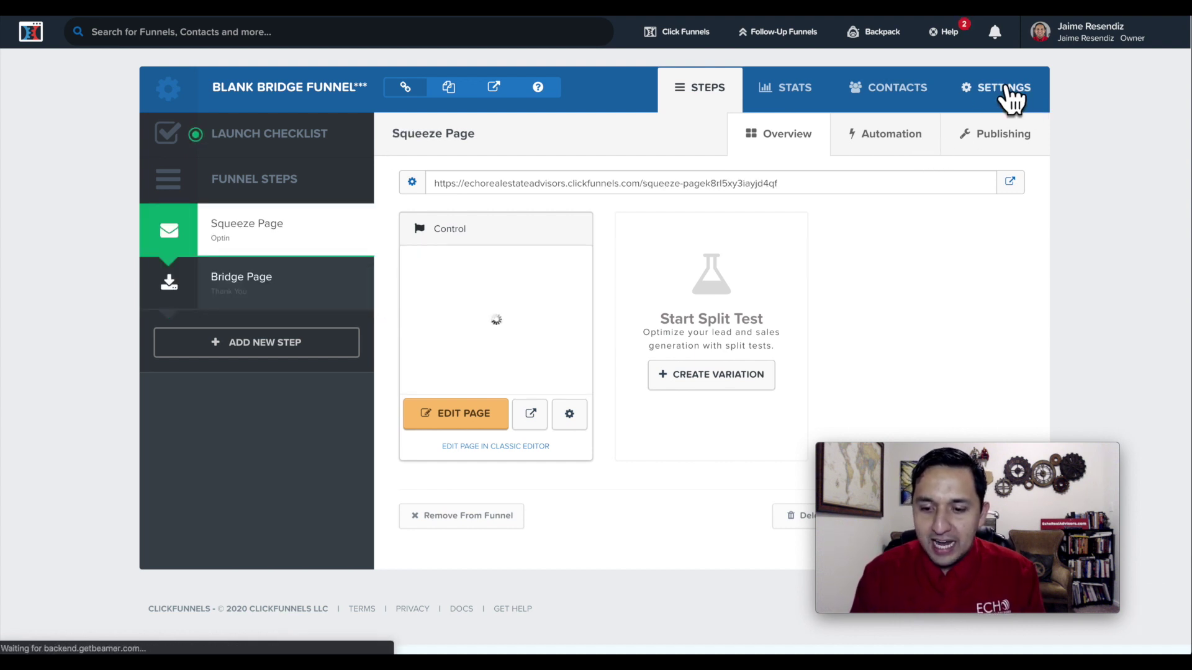
left_click(968, 91)
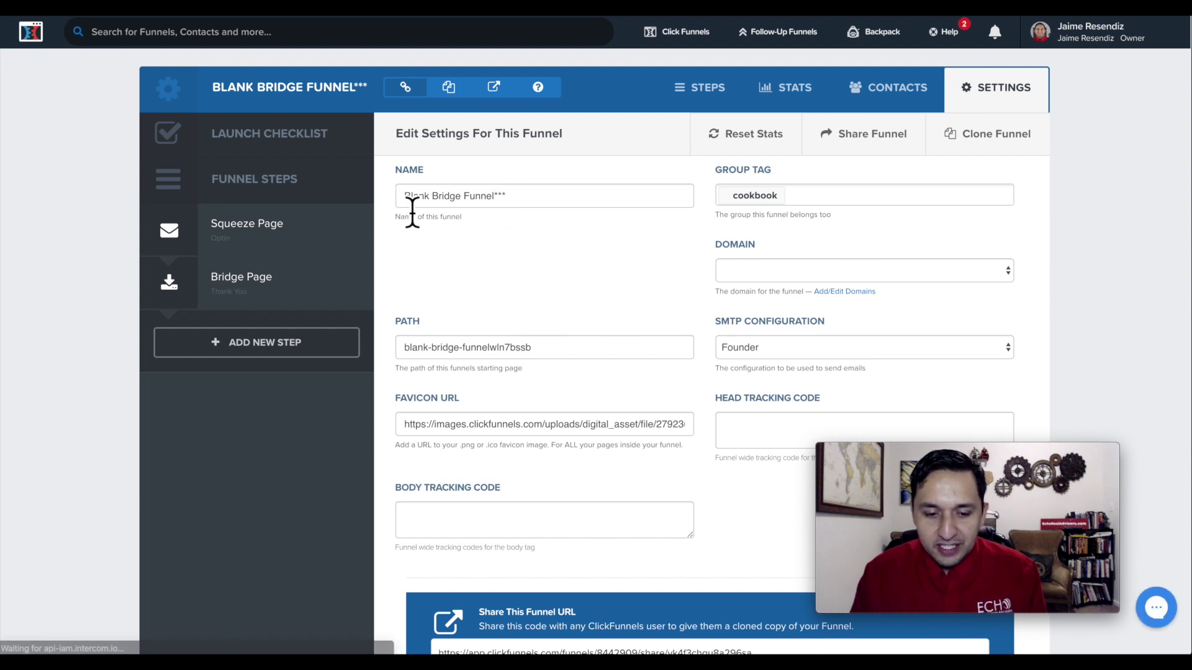
scroll(634, 285, "down", 1)
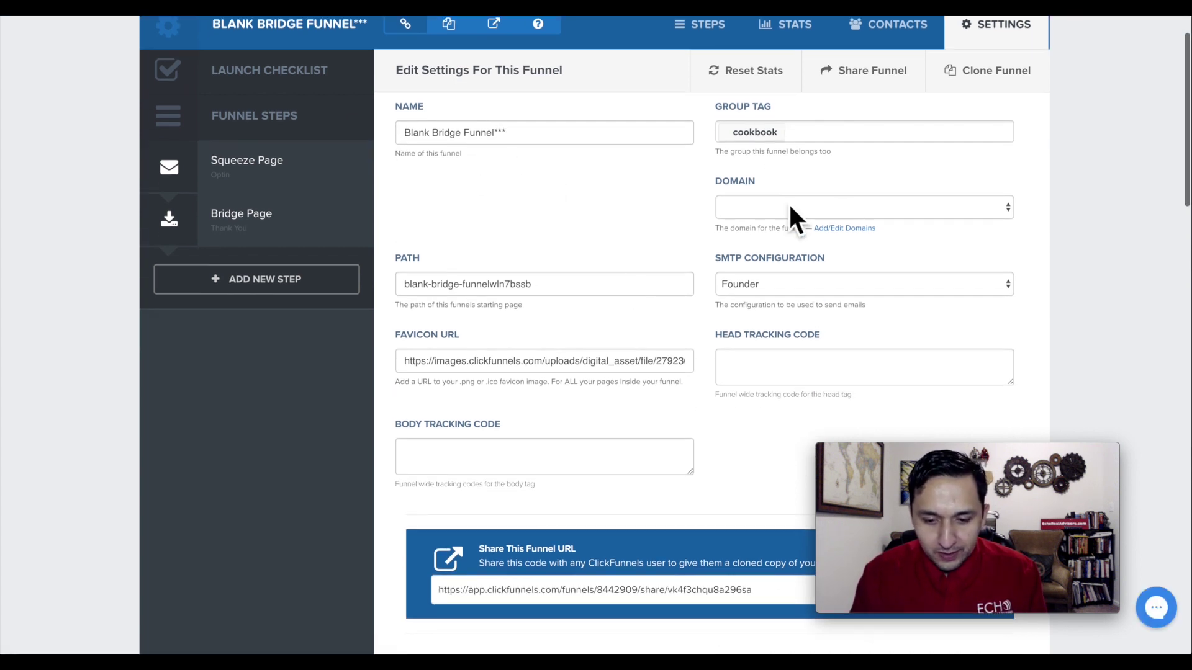
left_click(842, 207)
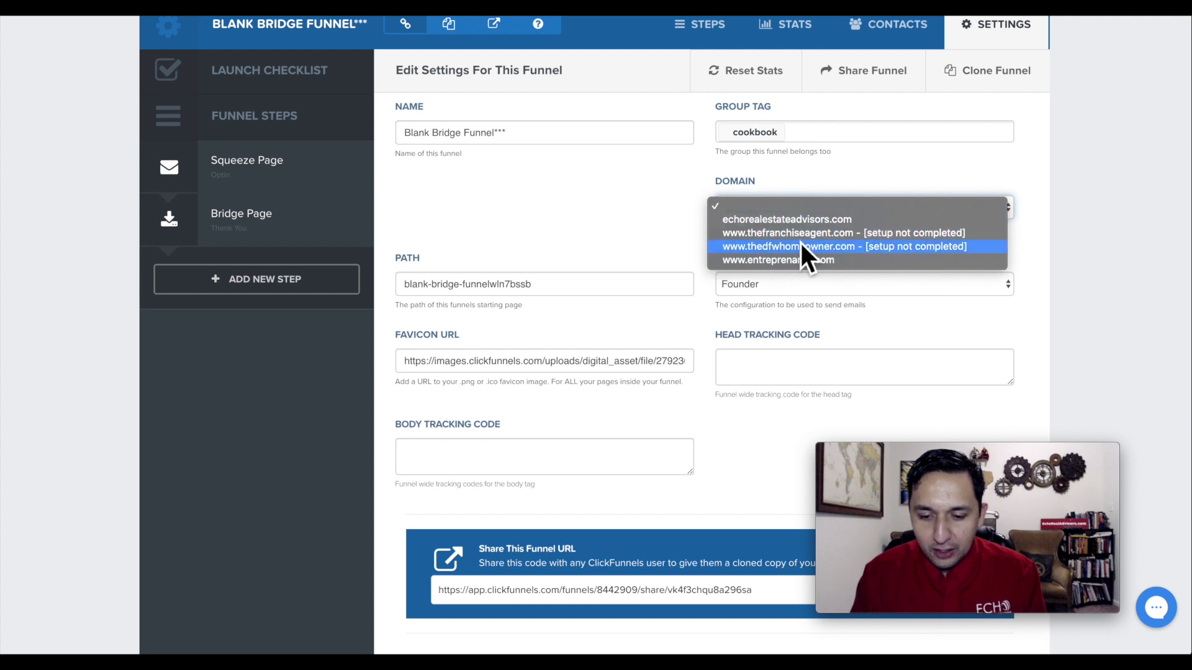
left_click(613, 243)
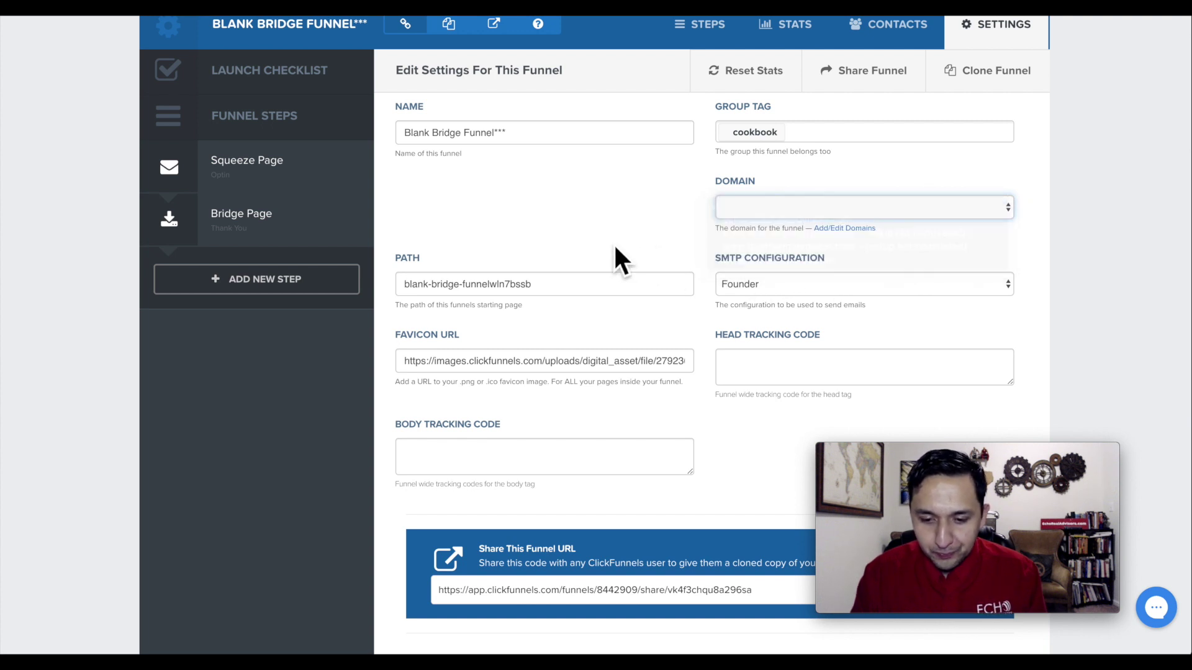
scroll(614, 244, "down", 1)
left_click(485, 200)
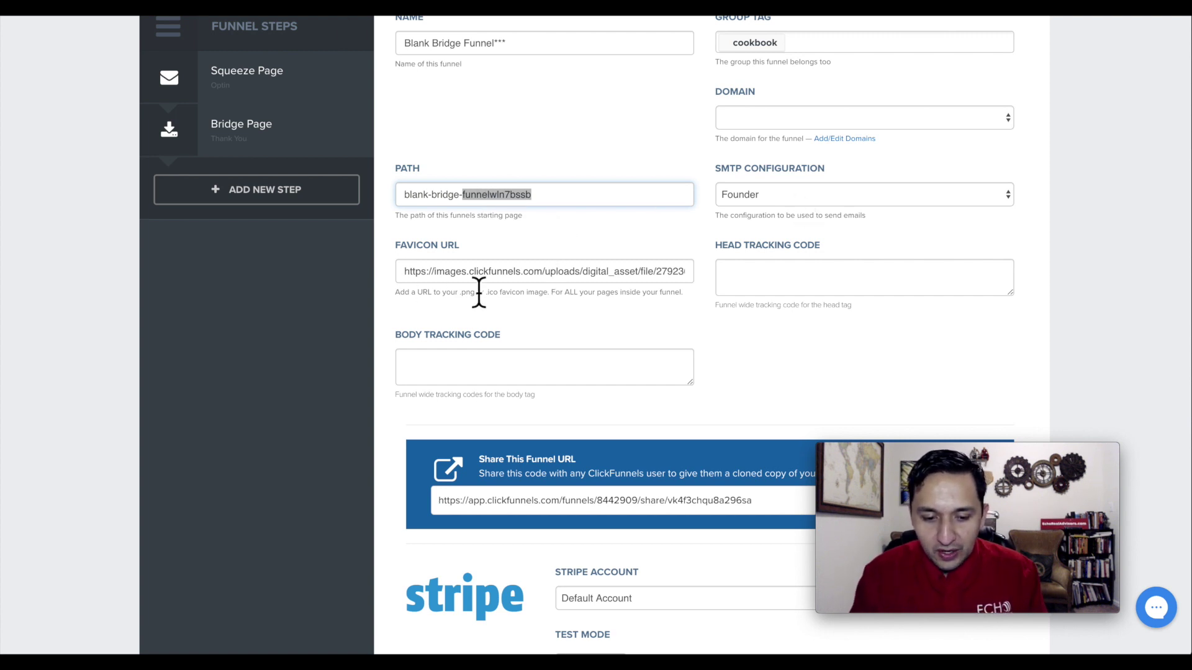
left_click(501, 279)
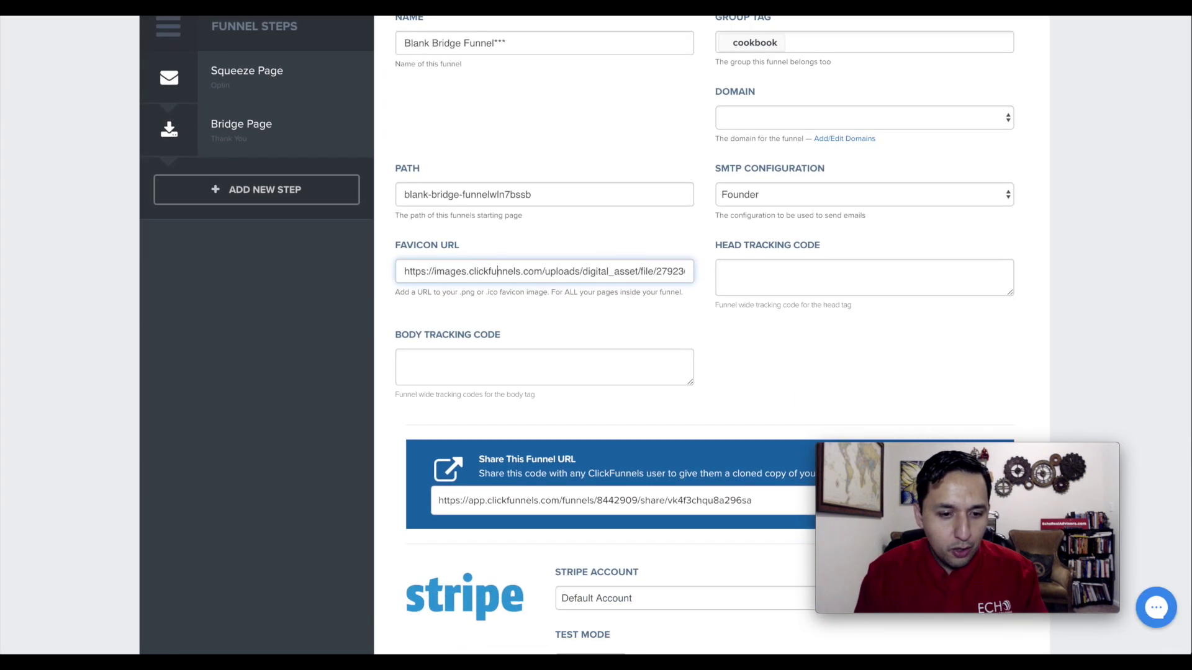
triple_click(493, 276)
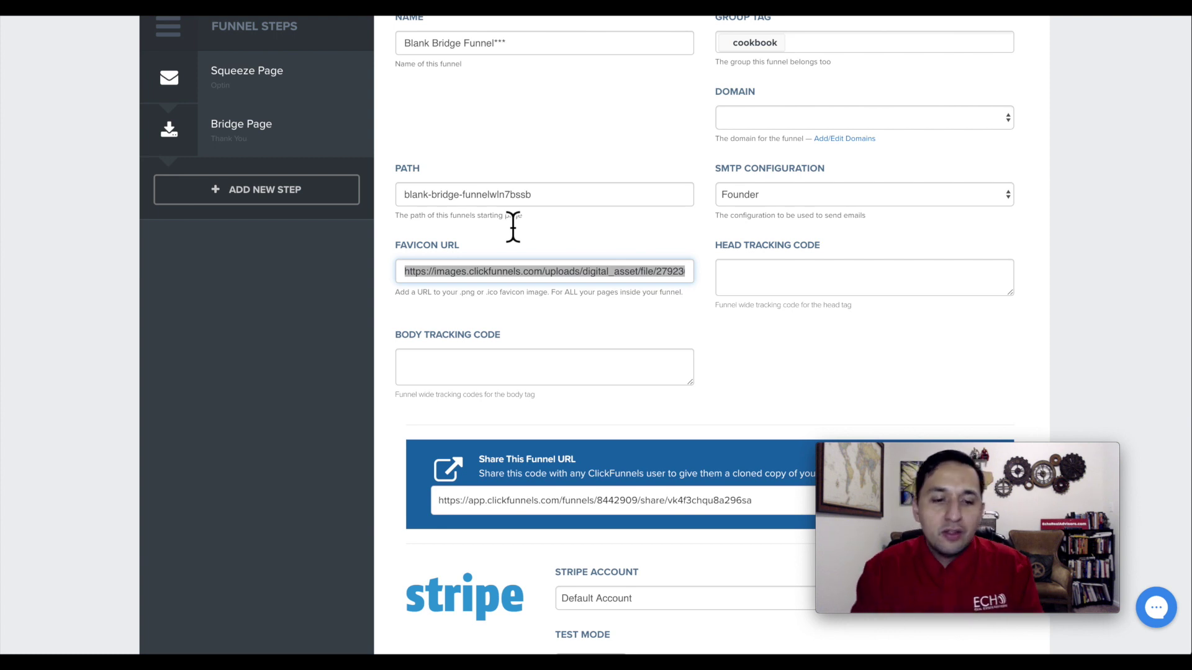
left_click(764, 276)
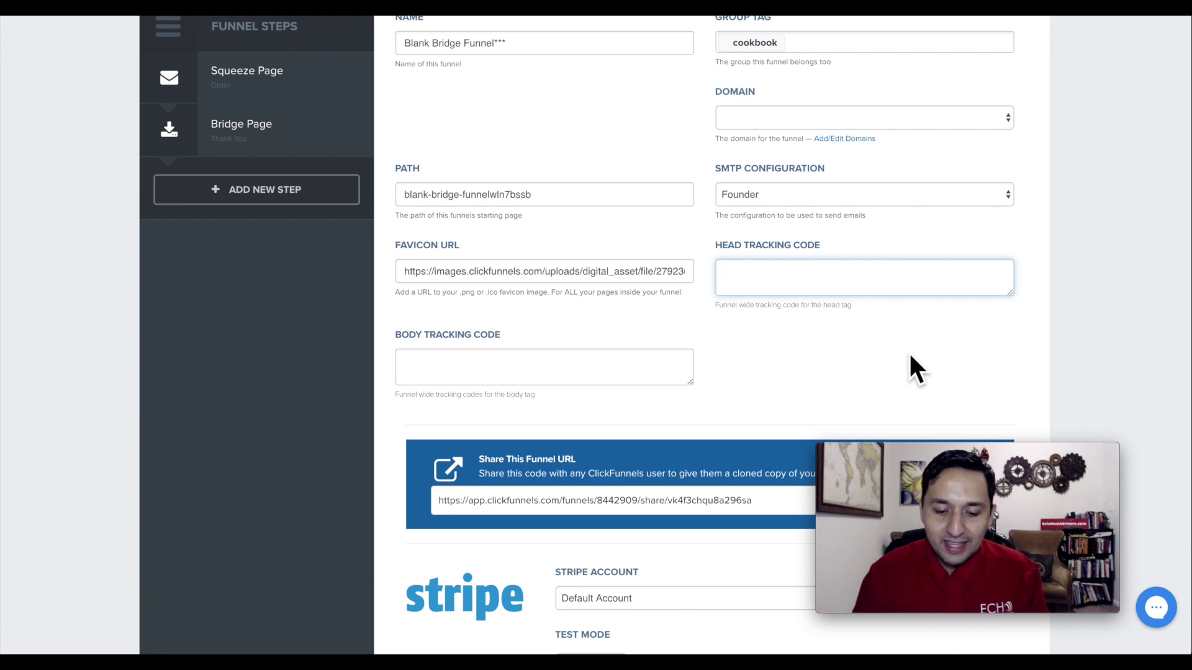
scroll(911, 357, "up", 2)
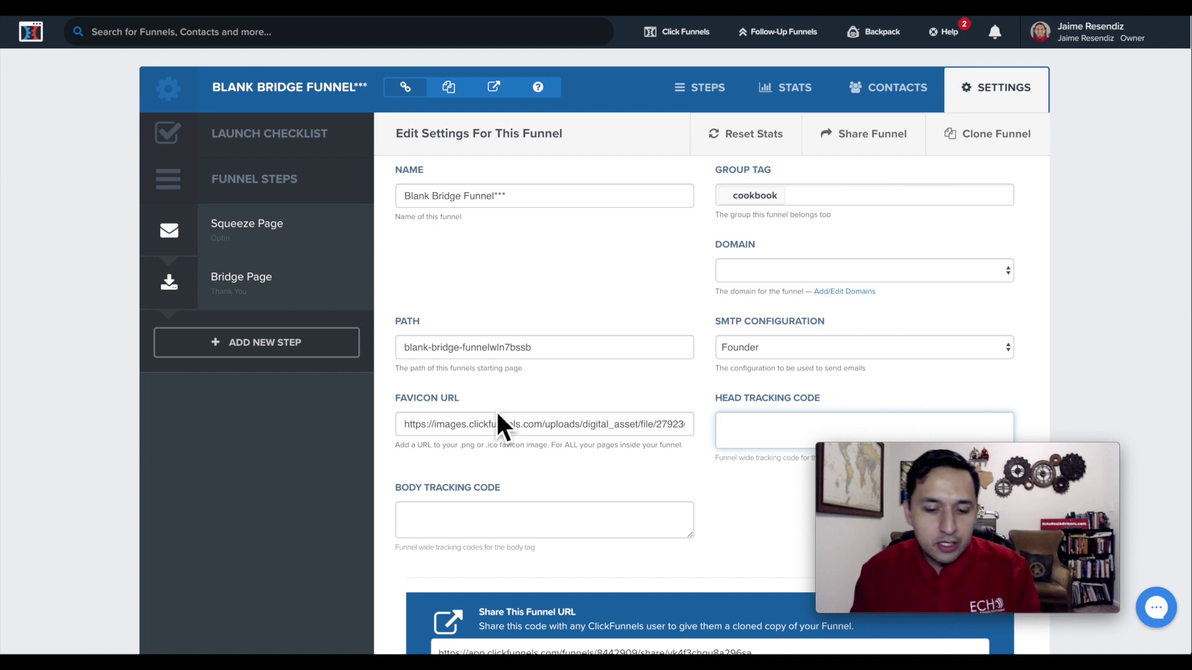
scroll(498, 423, "down", 7)
scroll(499, 424, "up", 2)
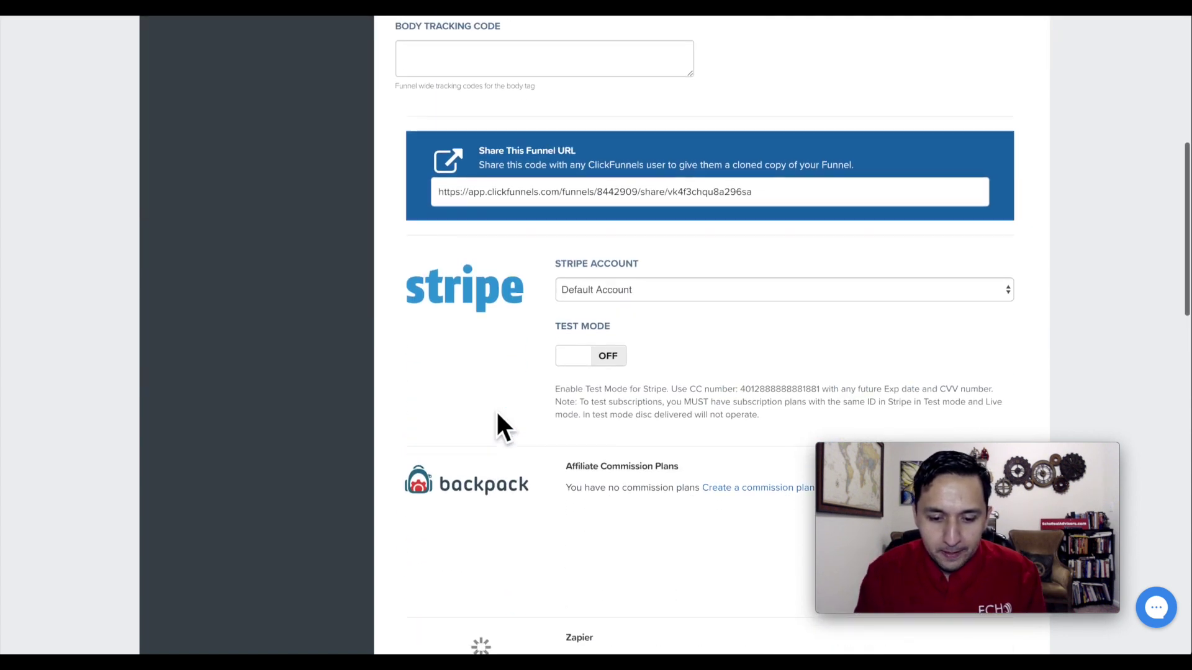
scroll(498, 415, "down", 1)
scroll(497, 415, "down", 5)
scroll(498, 416, "down", 3)
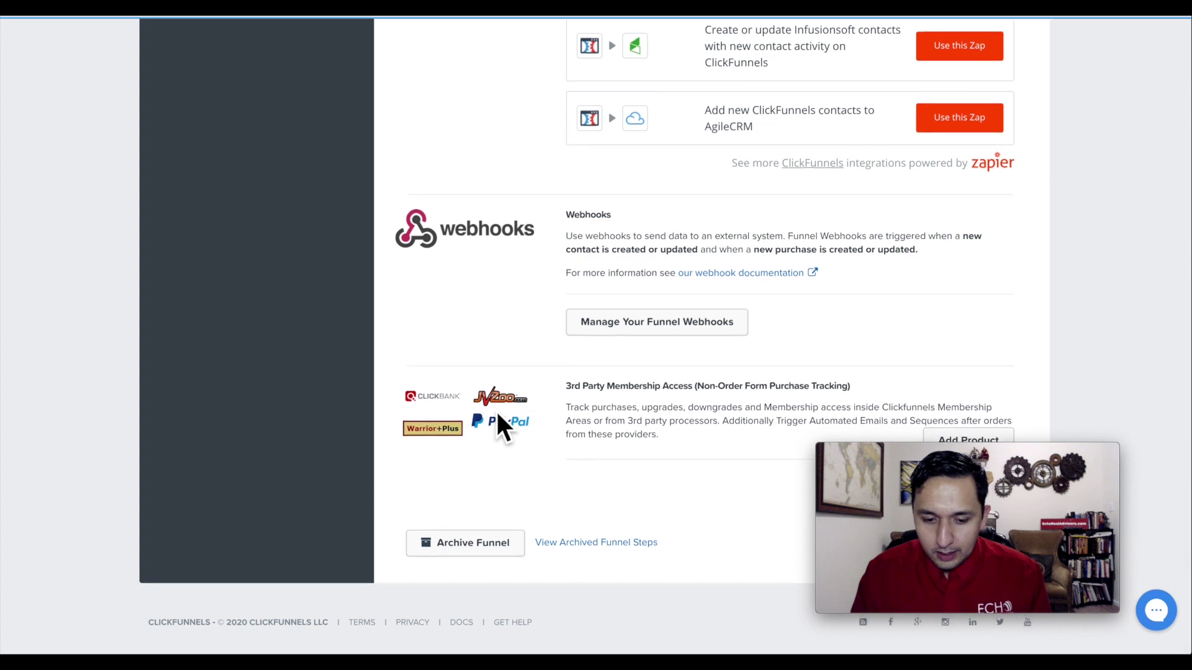
scroll(500, 427, "up", 1)
scroll(499, 427, "up", 5)
scroll(590, 259, "up", 3)
scroll(595, 232, "up", 4)
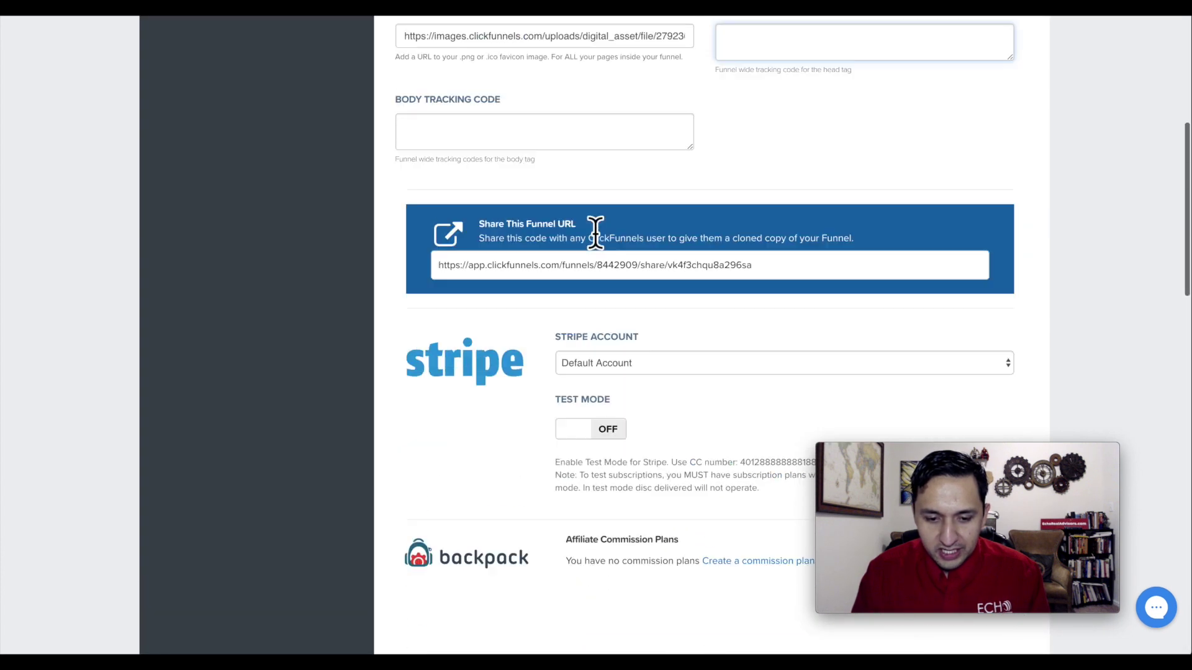
scroll(595, 232, "up", 1)
Review the Stripe accounts and shareable funnel URL, then save and update the funnel settings.
left_click(600, 391)
left_click(453, 435)
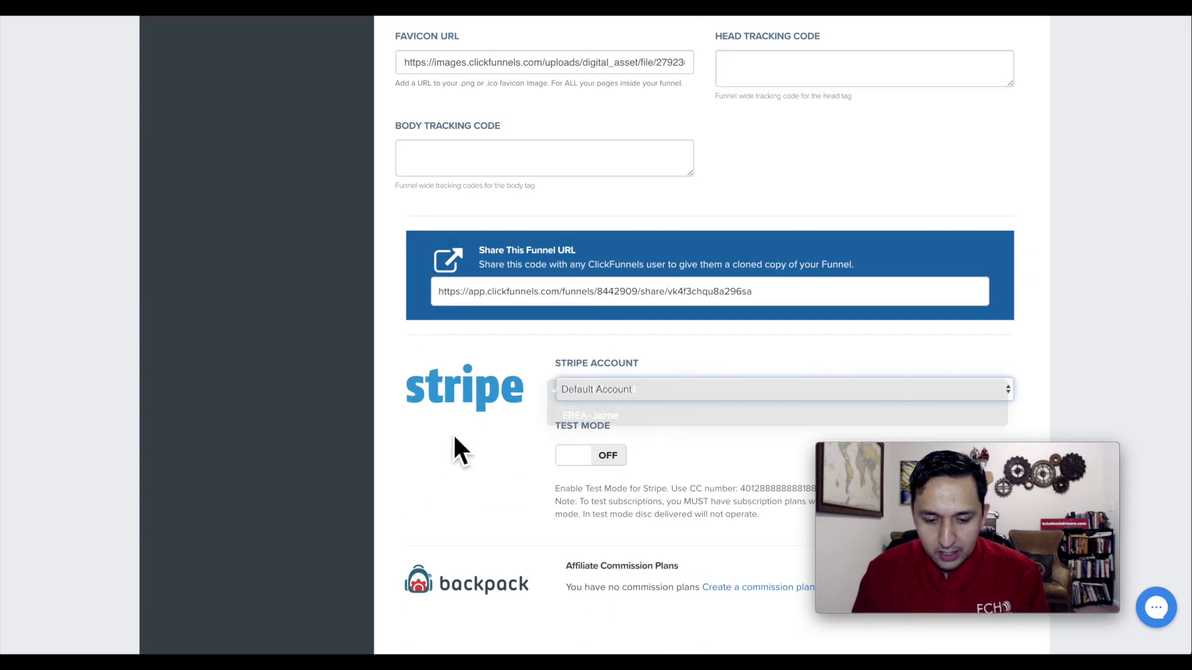
scroll(452, 433, "down", 1)
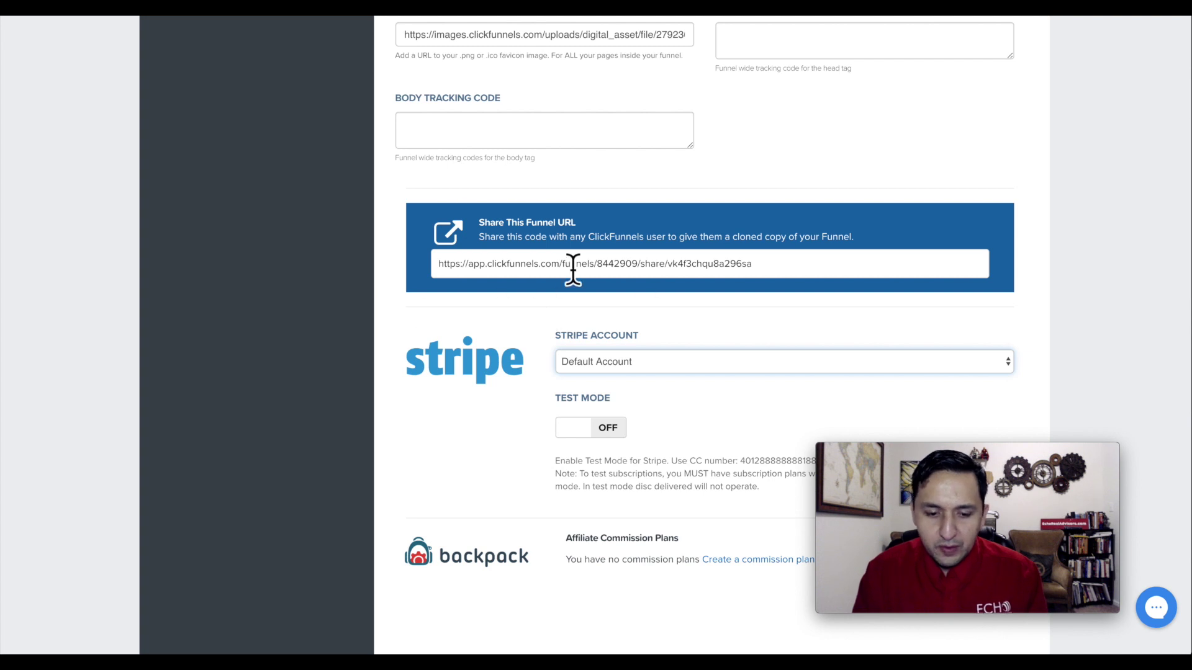
left_click(541, 270)
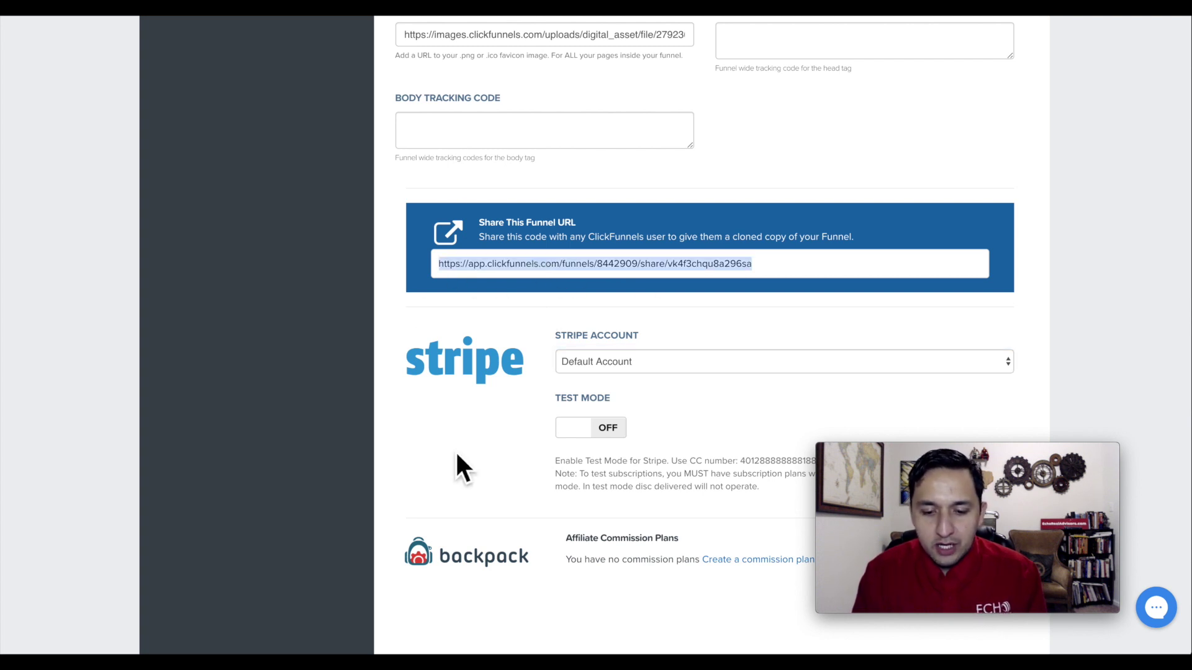
scroll(456, 454, "down", 5)
scroll(456, 453, "down", 2)
scroll(457, 454, "down", 2)
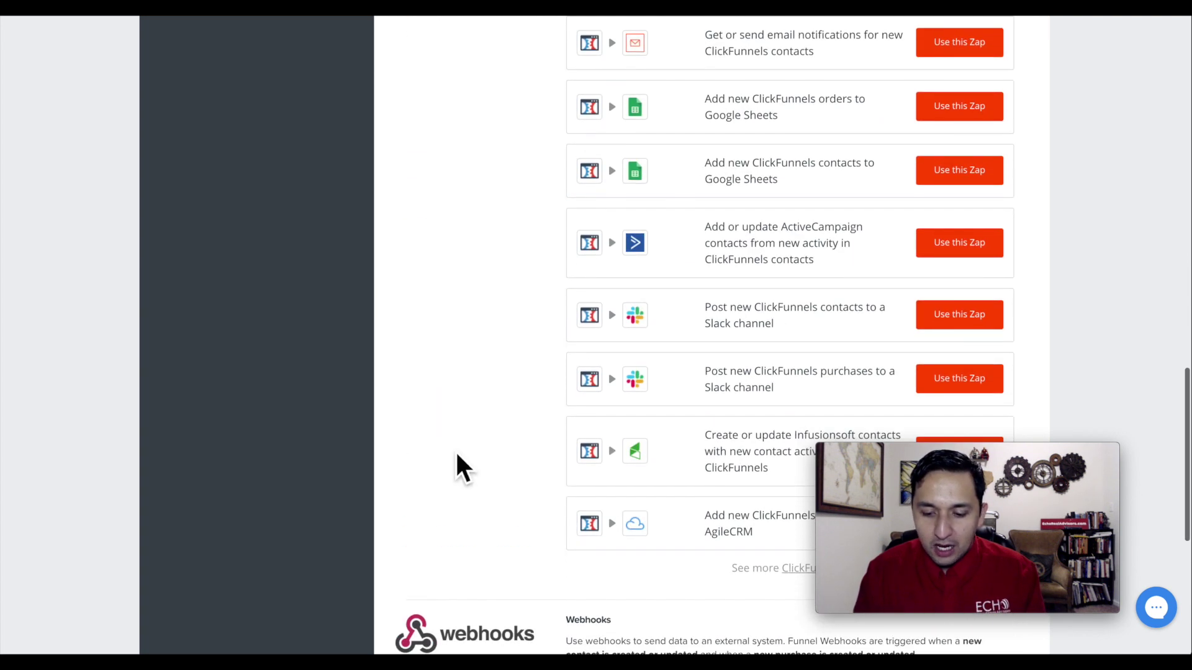
scroll(456, 456, "down", 1)
scroll(456, 457, "down", 1)
scroll(457, 456, "down", 1)
scroll(457, 457, "down", 1)
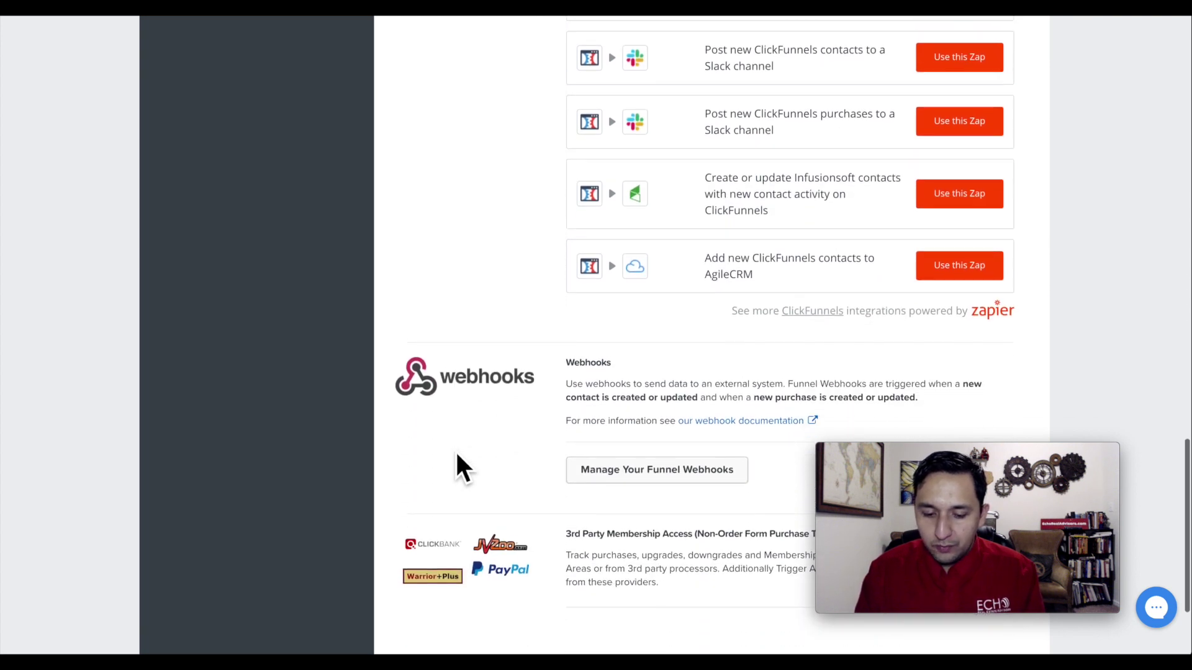
scroll(456, 466, "down", 1)
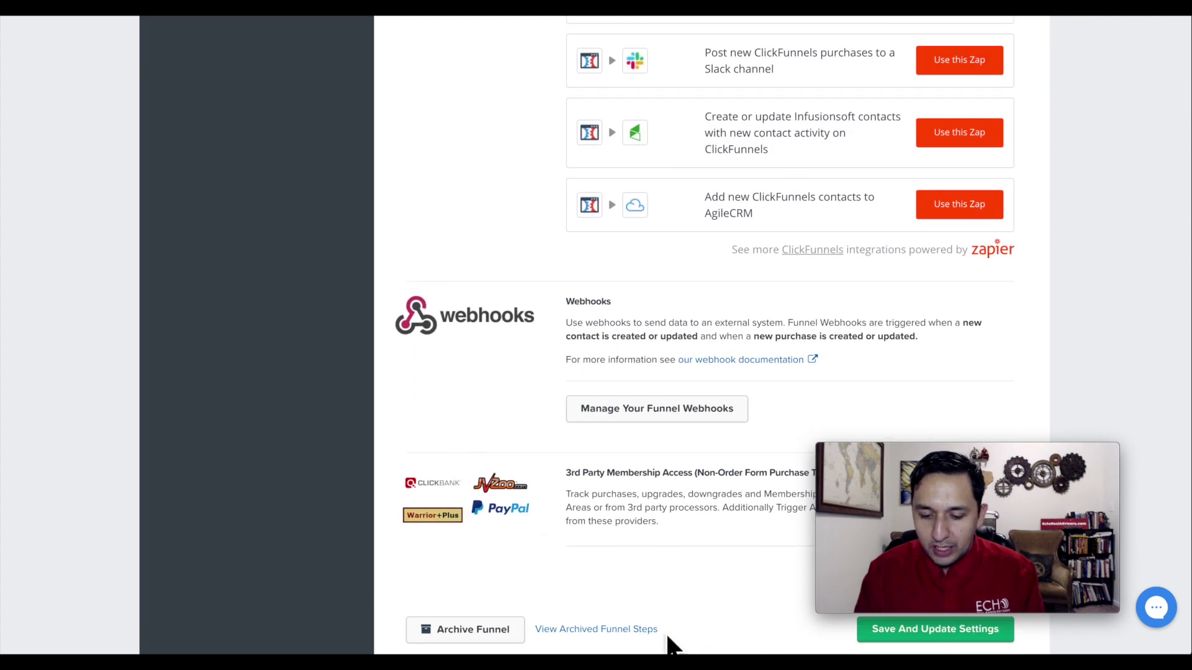
left_click(924, 633)
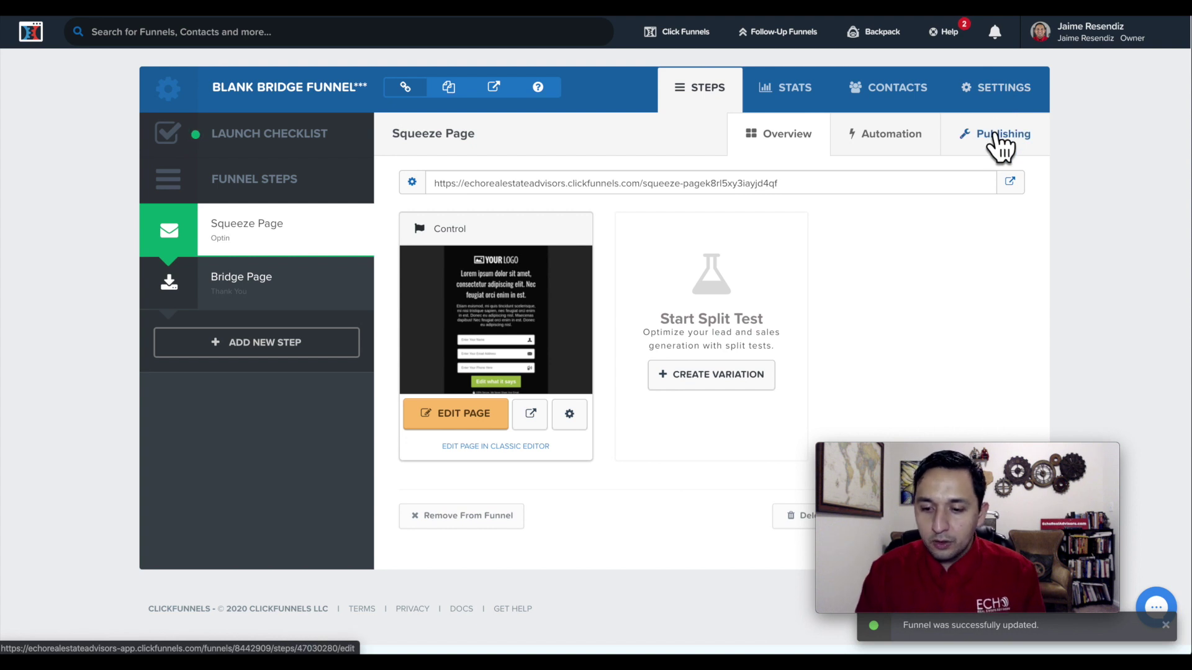
Set the squeeze step's name and path to 'Edit This Step' and update the step.
left_click(994, 133)
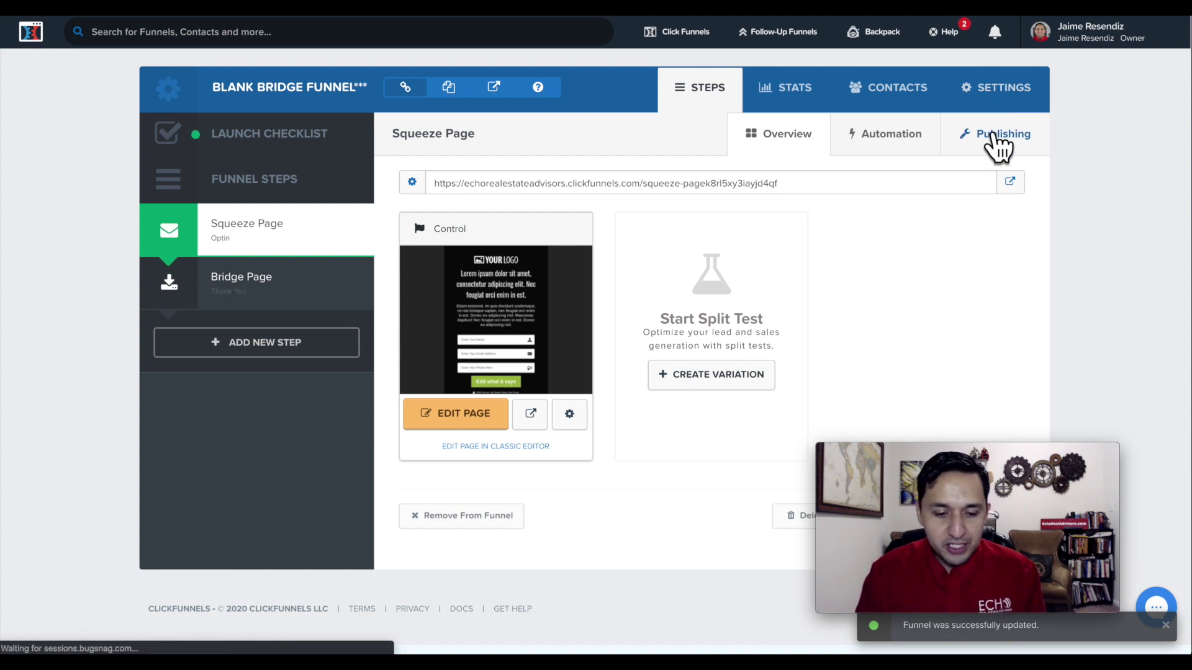
triple_click(511, 207)
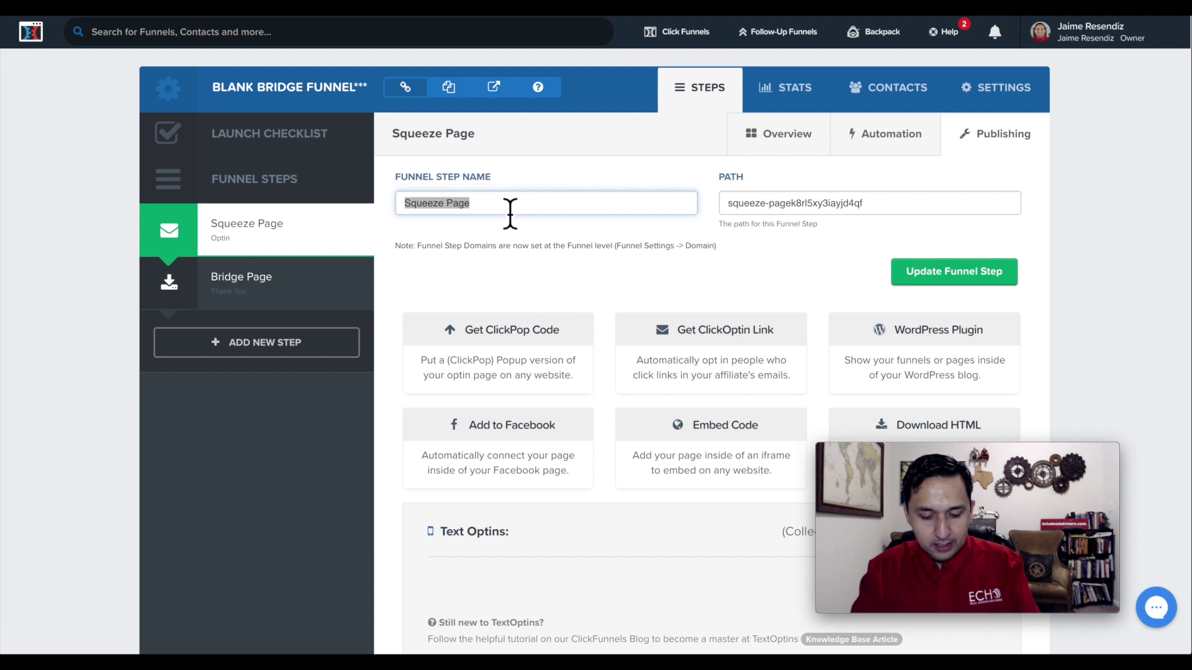
key("BackSpace")
type("Edit This Path")
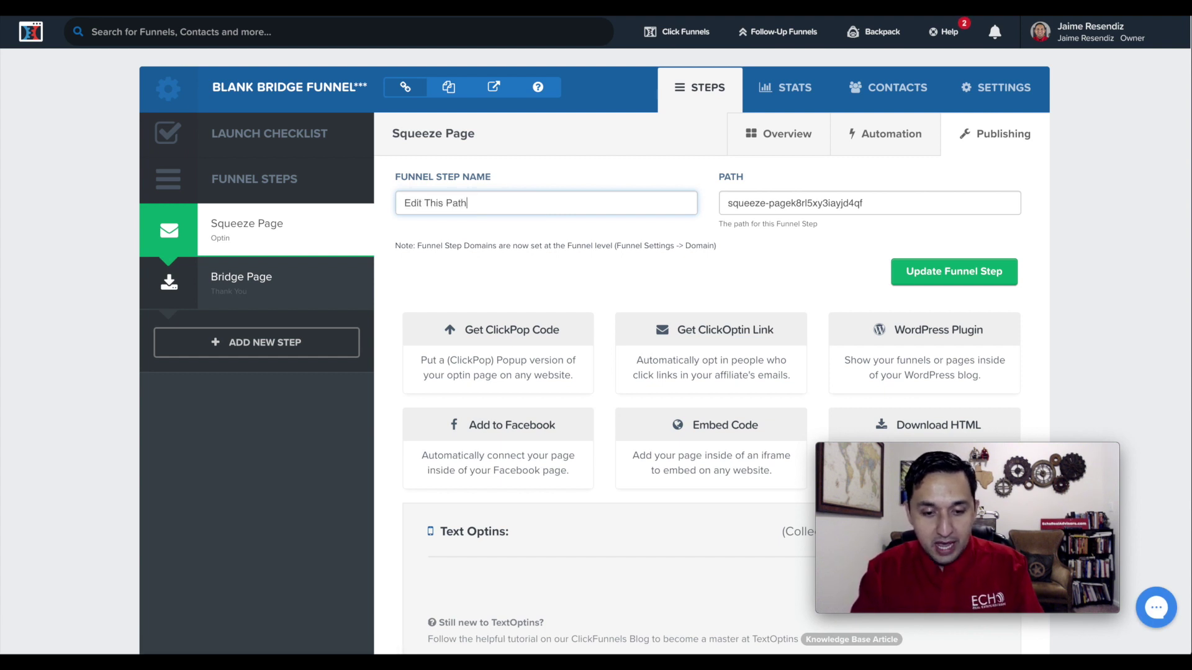
key("BackSpace")
key("BackSpace")
key("BackSpace")
type("Step")
key("ctrl+c")
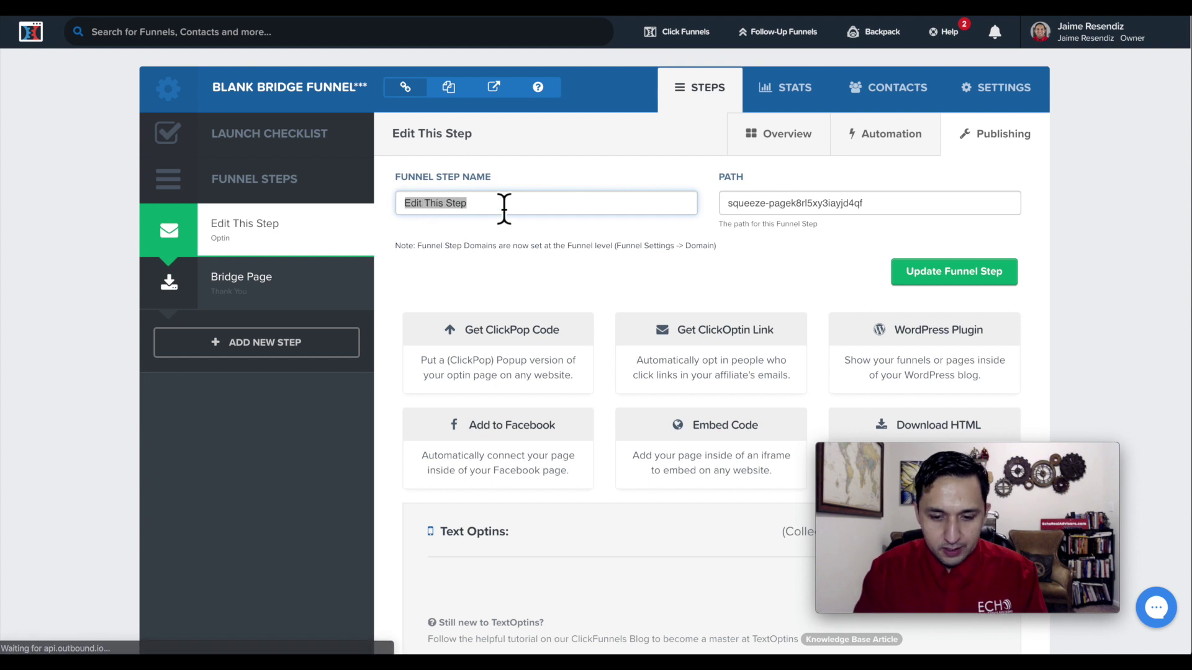
left_click(780, 205)
triple_click(780, 205)
key("ctrl+v")
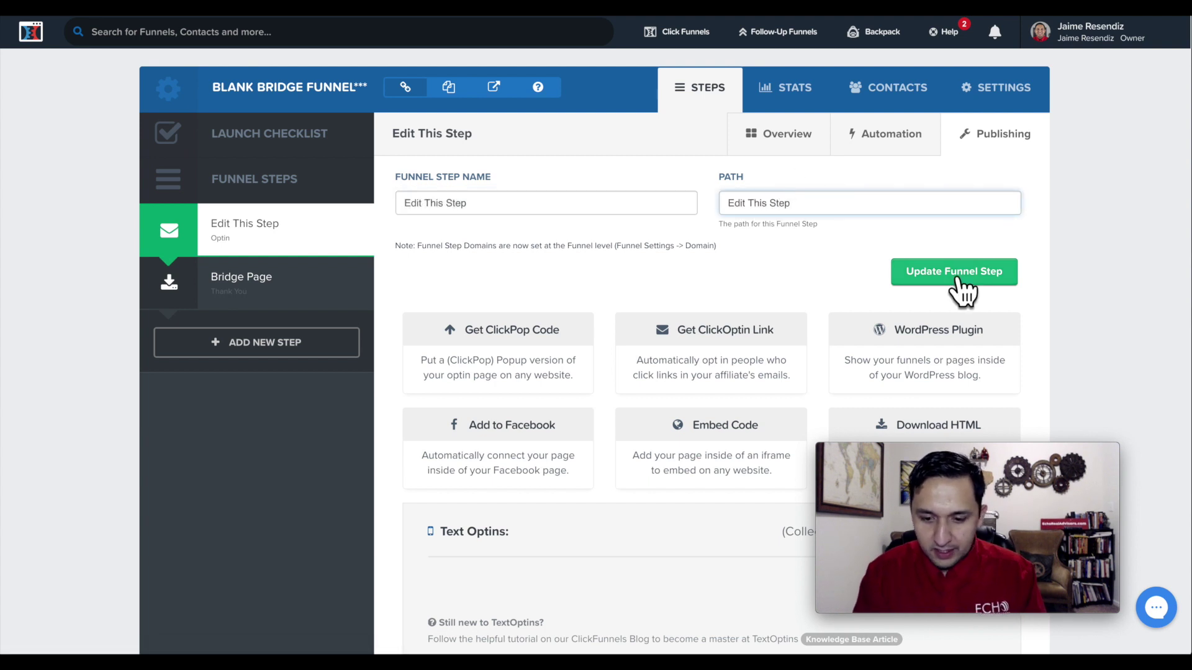
left_click(964, 282)
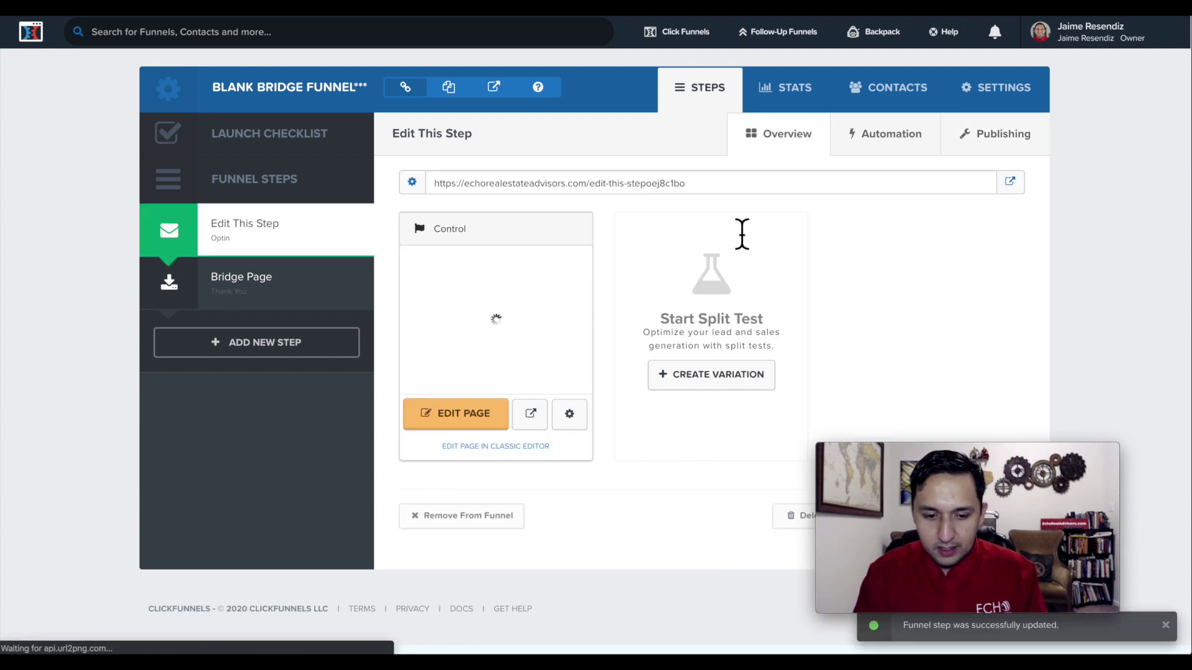